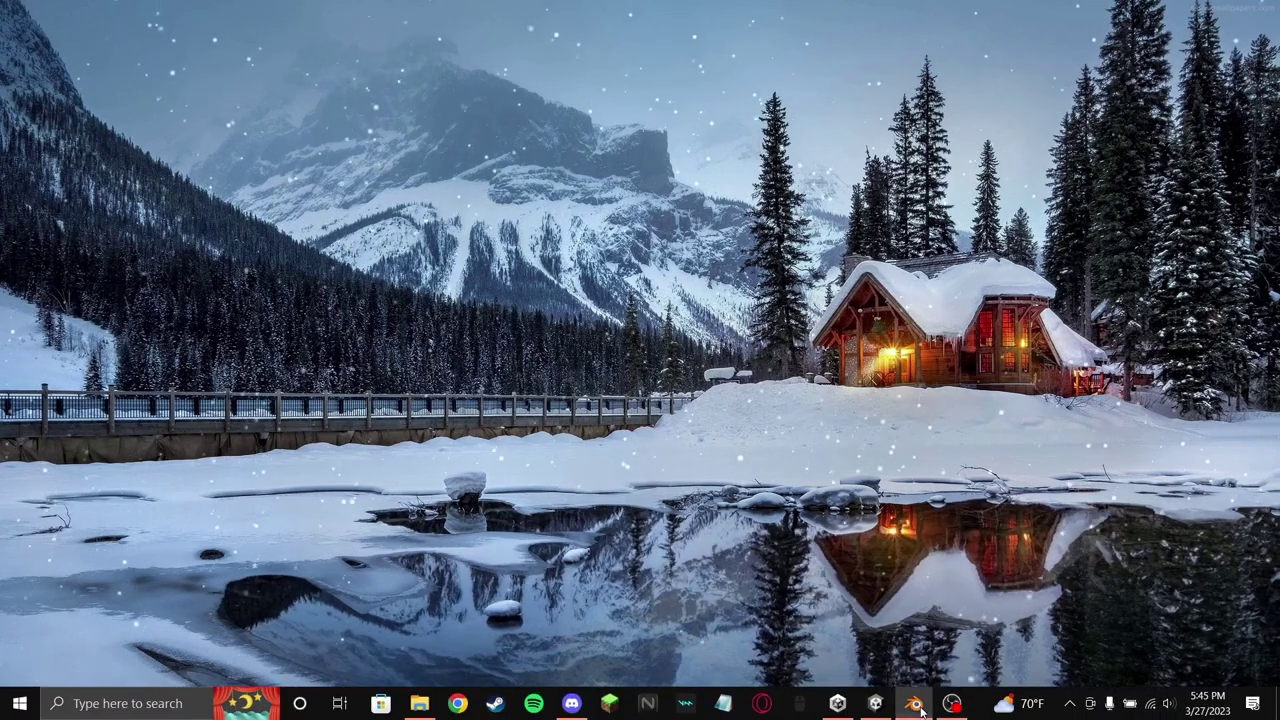
Open Blender, dismiss the splash screen and delete every default object in the scene.
left_click(914, 703)
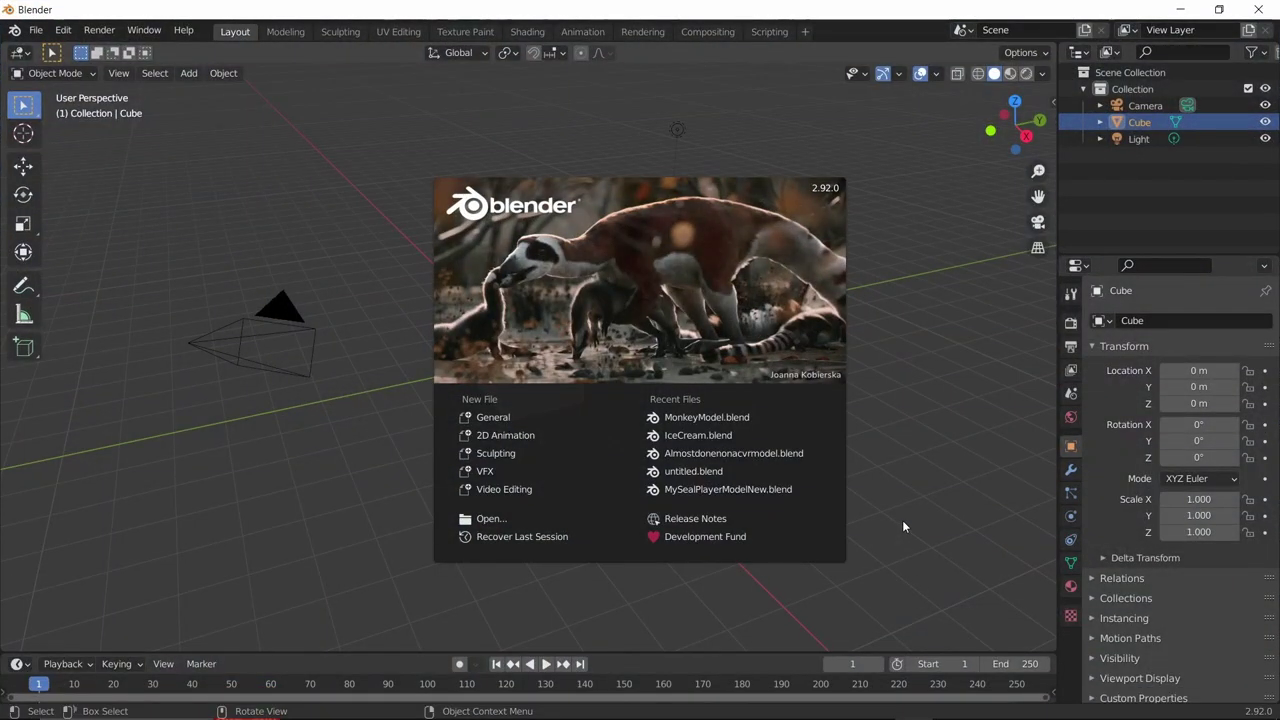
left_click(927, 384)
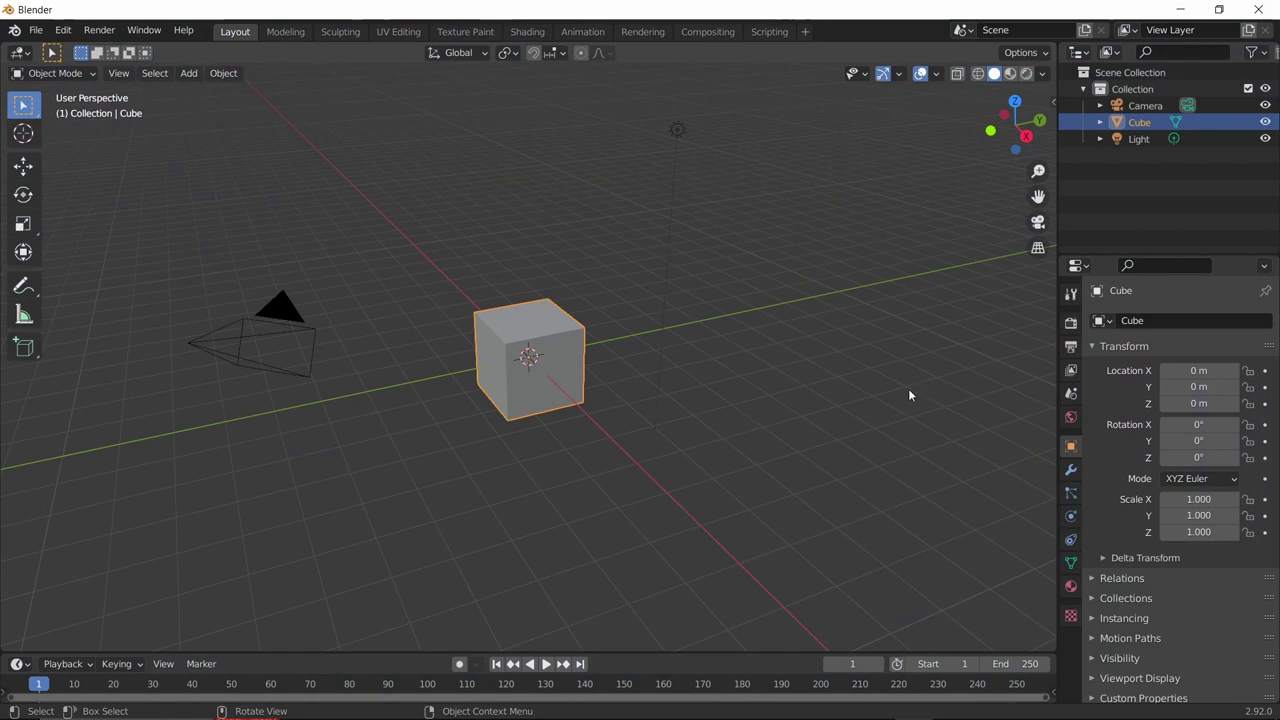
key("a")
key("Delete")
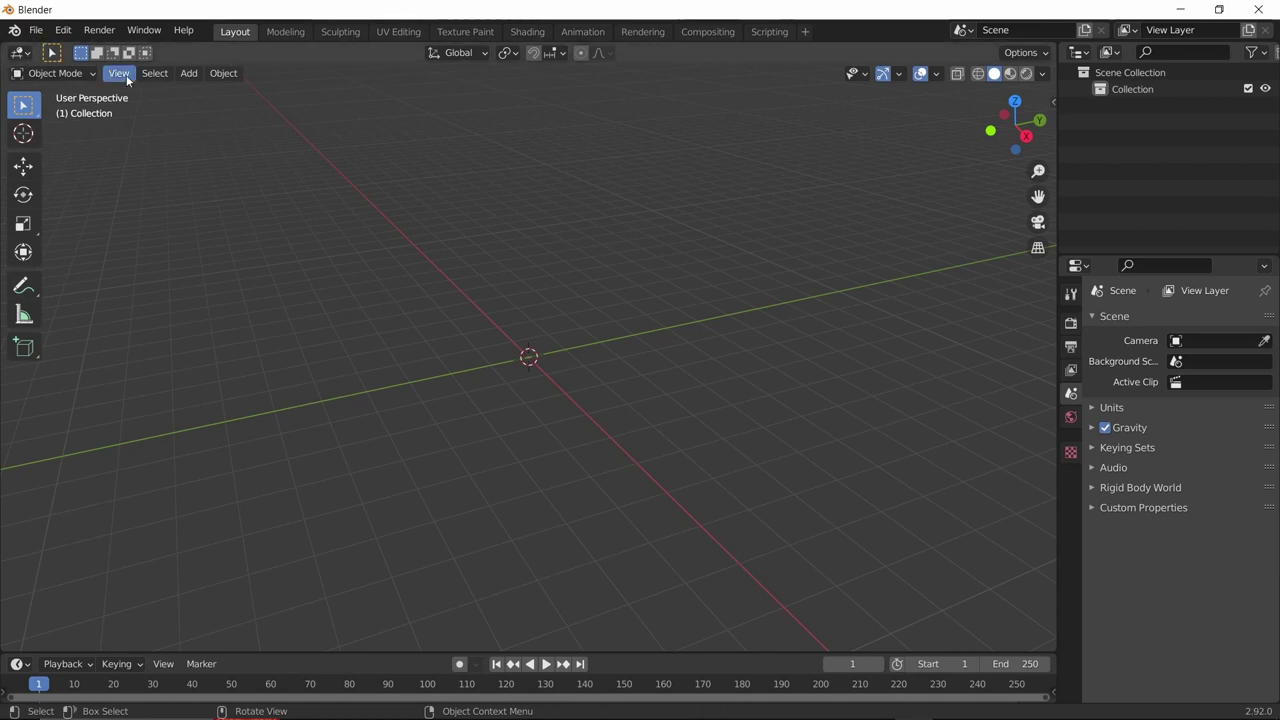
Add a cube mesh at the centre of the empty scene.
left_click(188, 73)
mouse_move(238, 92)
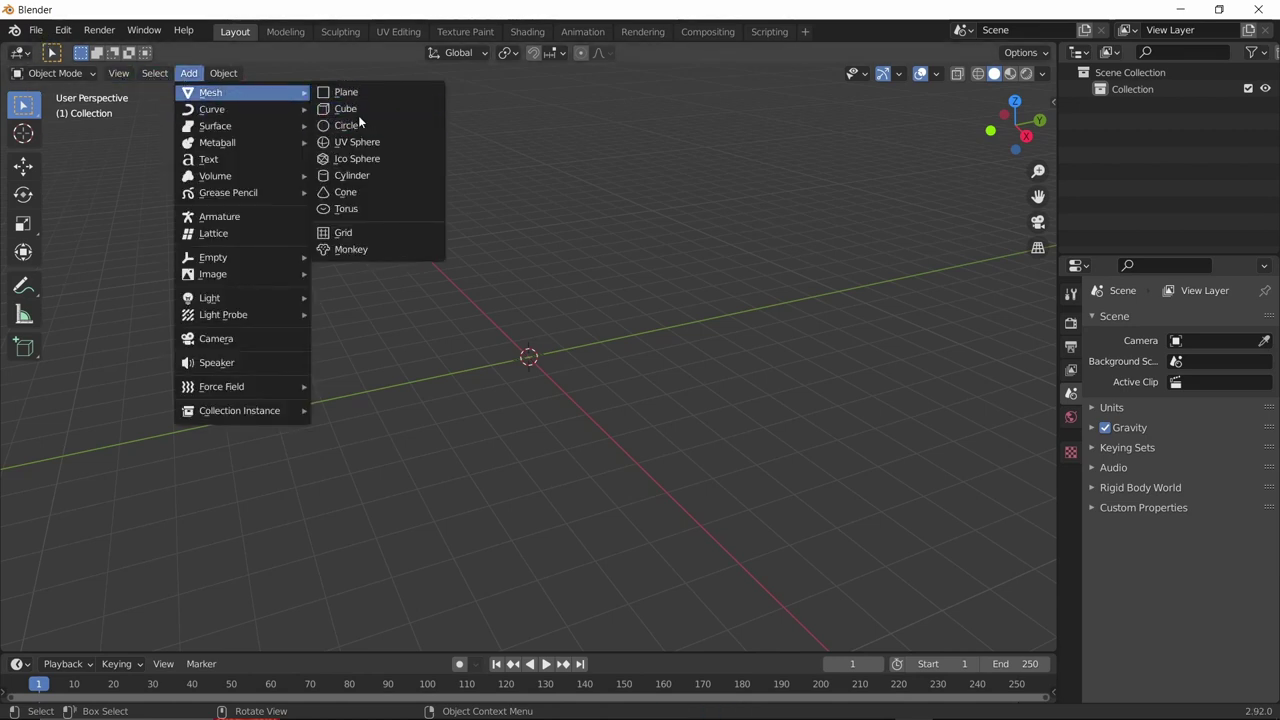
left_click(360, 109)
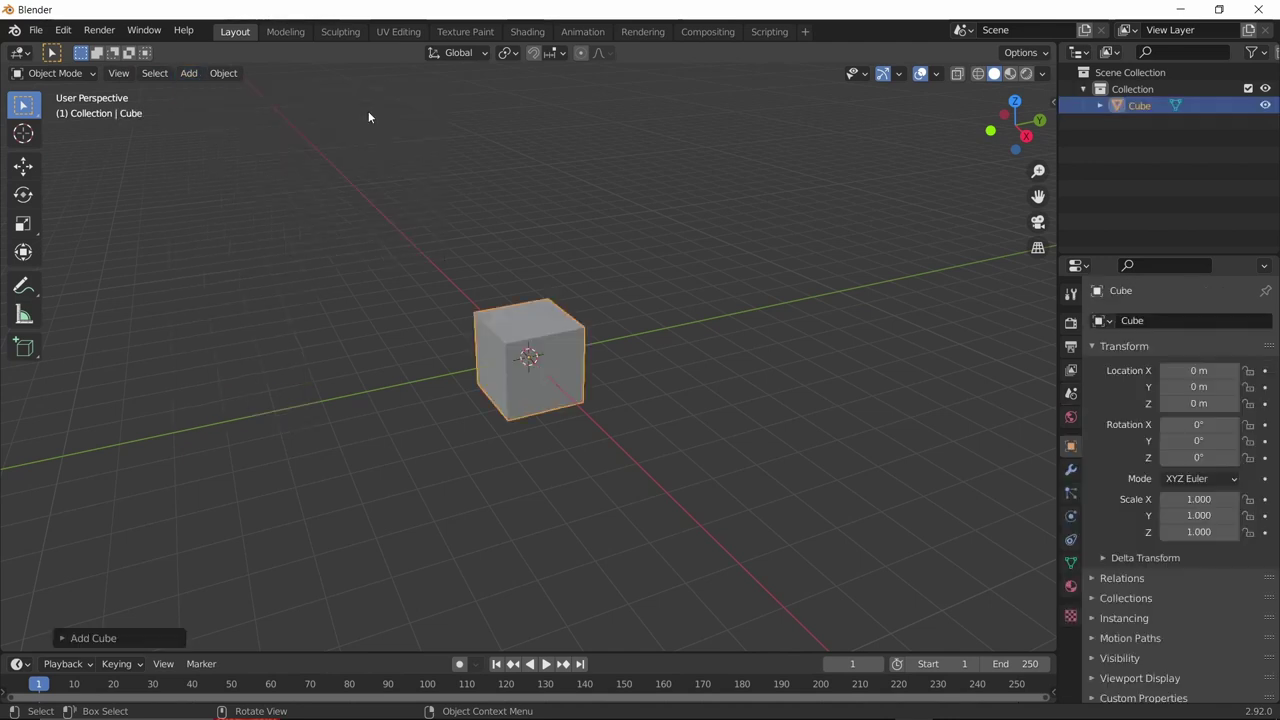
Give the cube a Subdivision Surface modifier with the viewport level set to 2.
left_click(1071, 470)
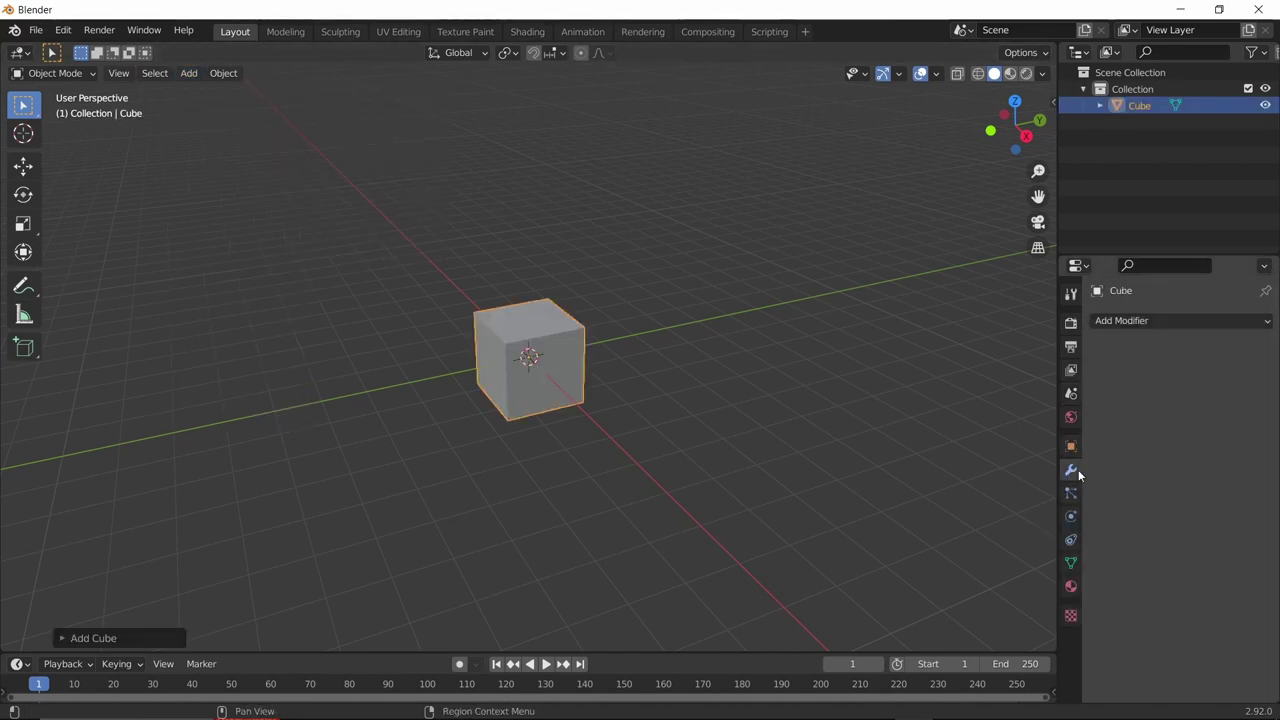
left_click(1128, 318)
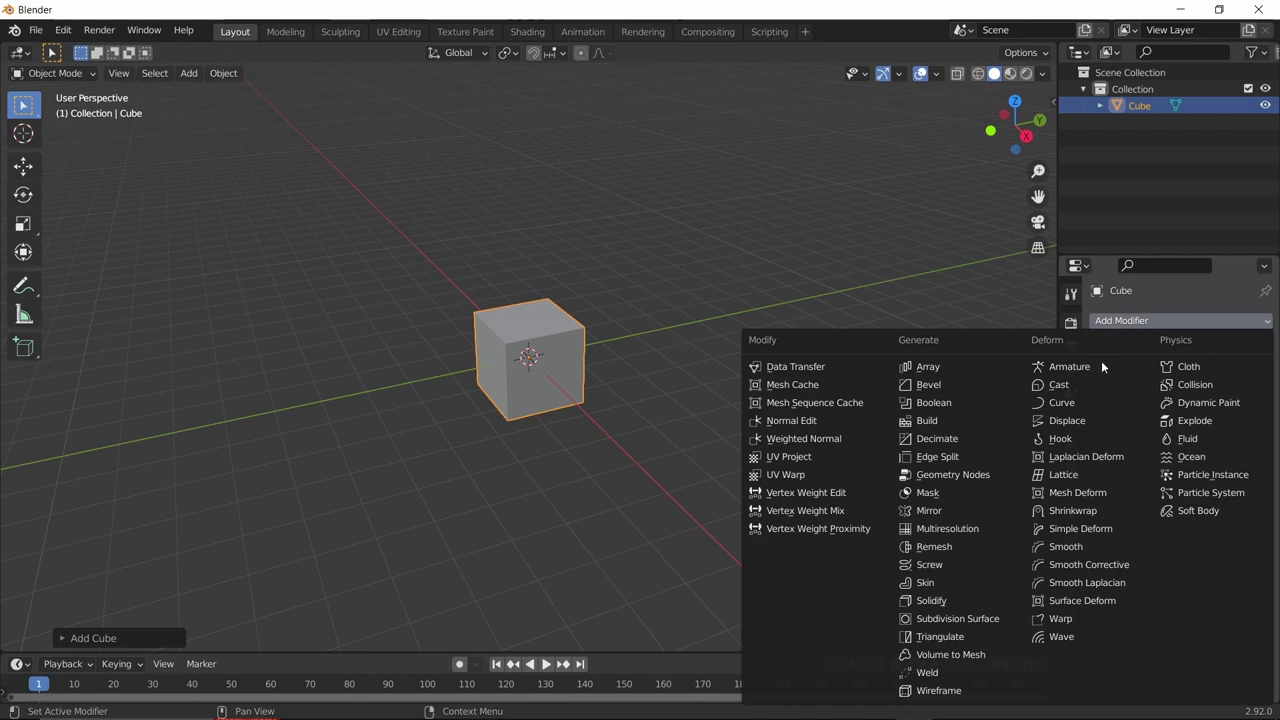
left_click(946, 620)
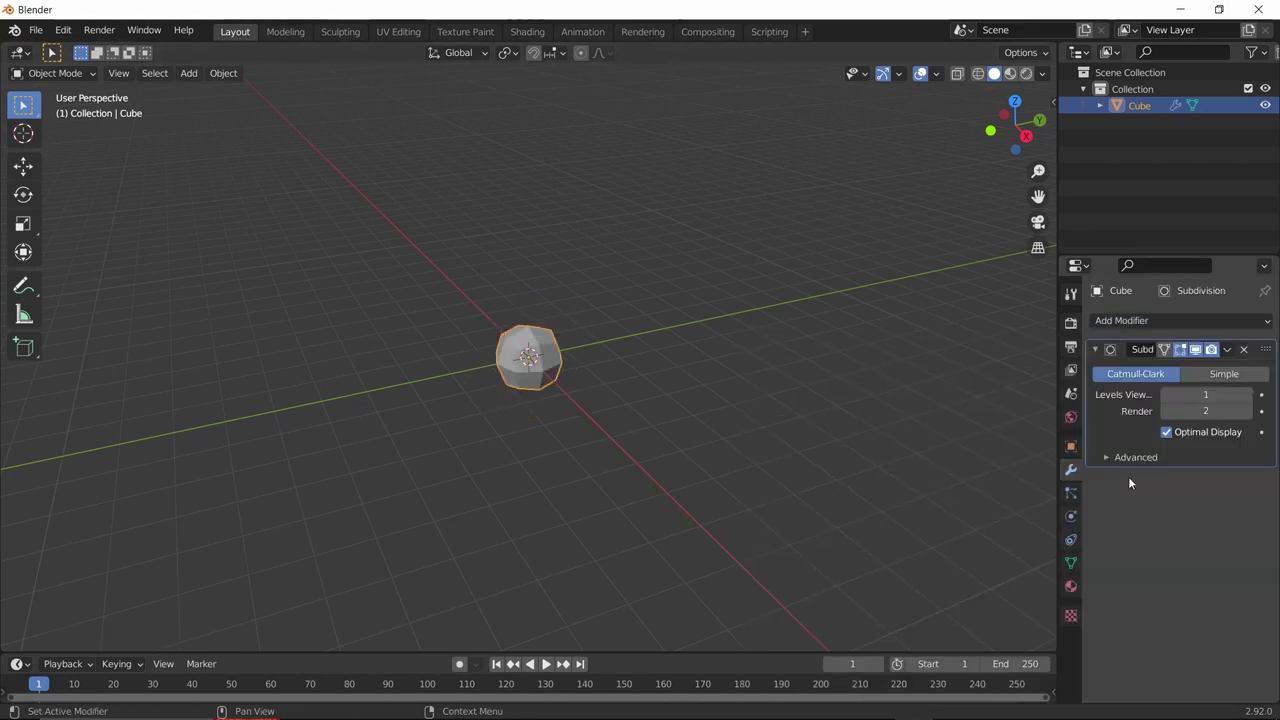
left_click(1247, 394)
left_click(1247, 394)
left_click(1169, 396)
Stretch the rounded cube vertically and narrow it slightly along X to form an egg-shaped body.
scroll(682, 359, "up", 7)
middle_click_drag(683, 365, 141, 275)
left_click(22, 224)
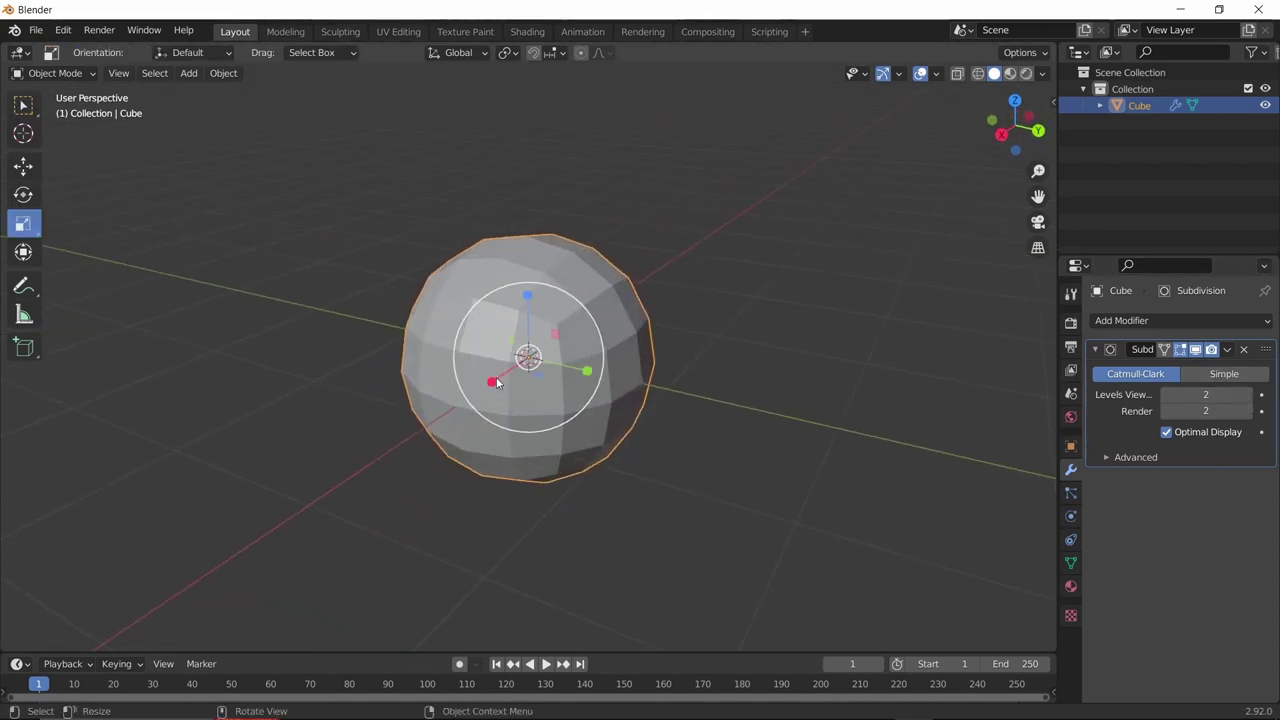
left_click_drag(498, 380, 526, 283)
left_click_drag(500, 381, 543, 374)
middle_click_drag(543, 374, 551, 347)
middle_click_drag(543, 254, 599, 260)
Duplicate the body, shrink the copy slightly and shift it forward along X as a raised belly panel.
key("ctrl+c")
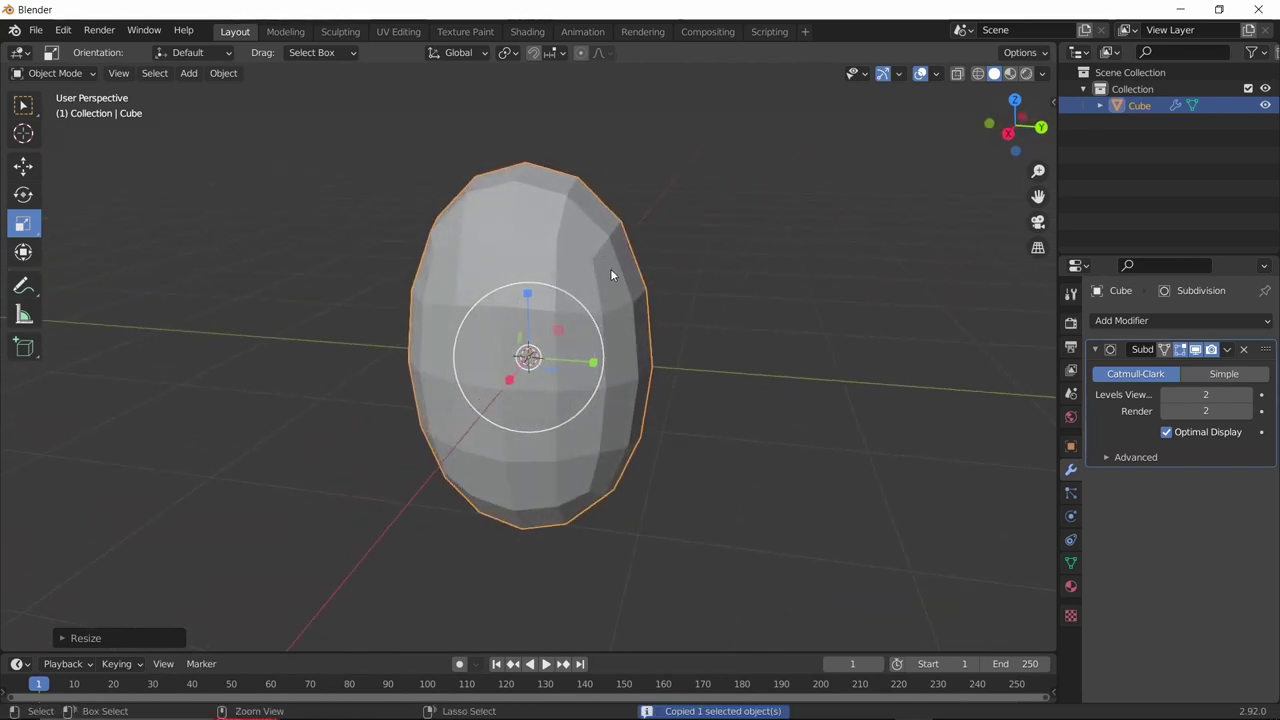
key("ctrl+v")
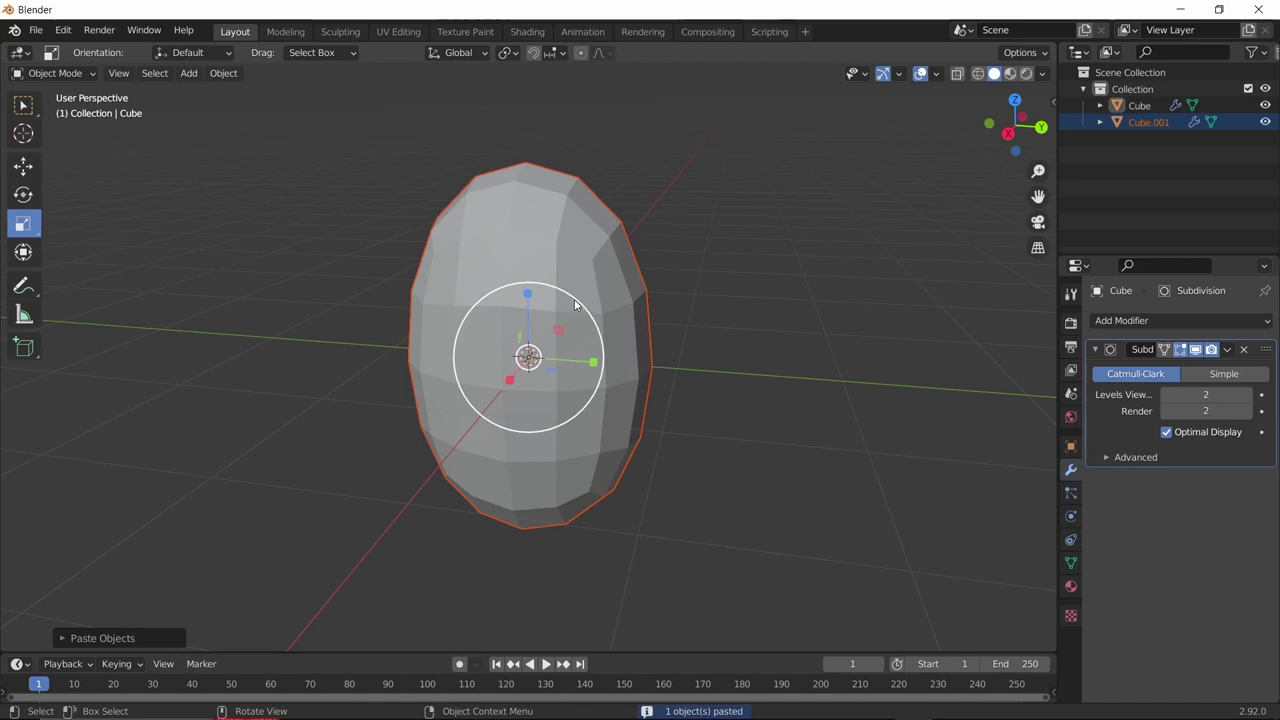
left_click_drag(566, 300, 561, 305)
left_click(23, 165)
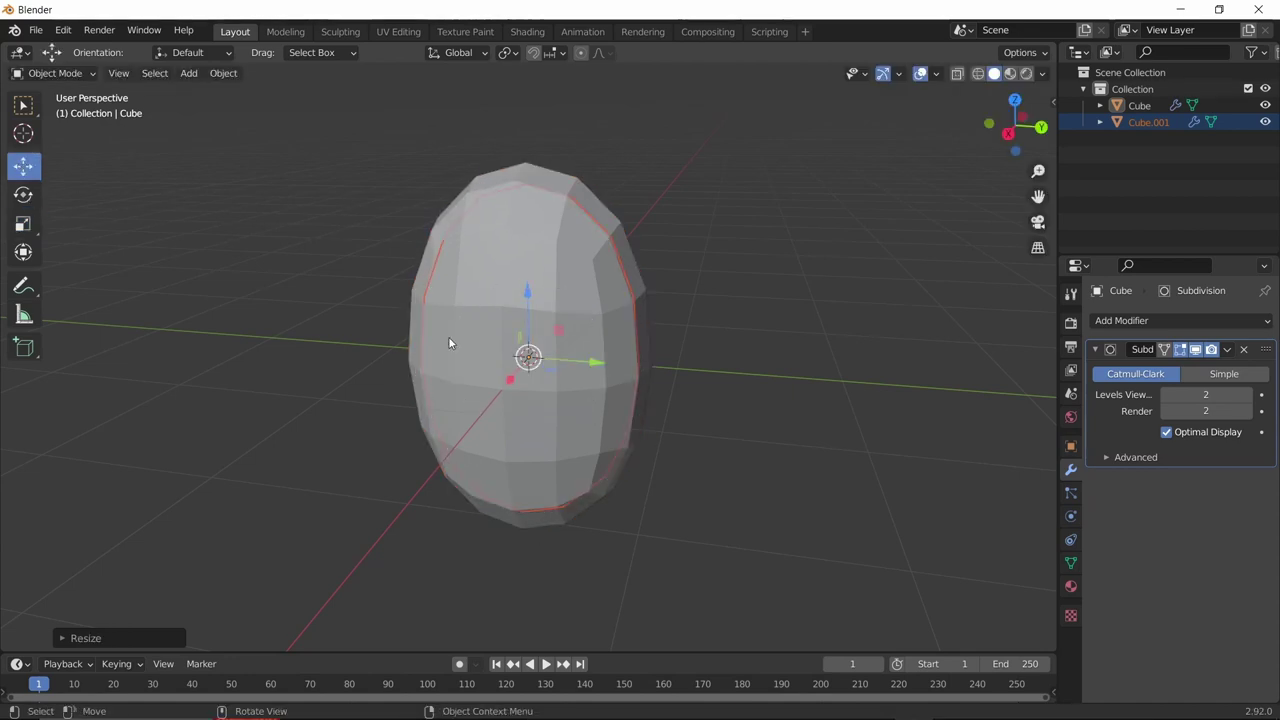
middle_click_drag(442, 346, 497, 386)
left_click_drag(510, 386, 498, 392)
middle_click_drag(500, 395, 590, 369)
middle_click_drag(743, 315, 663, 306)
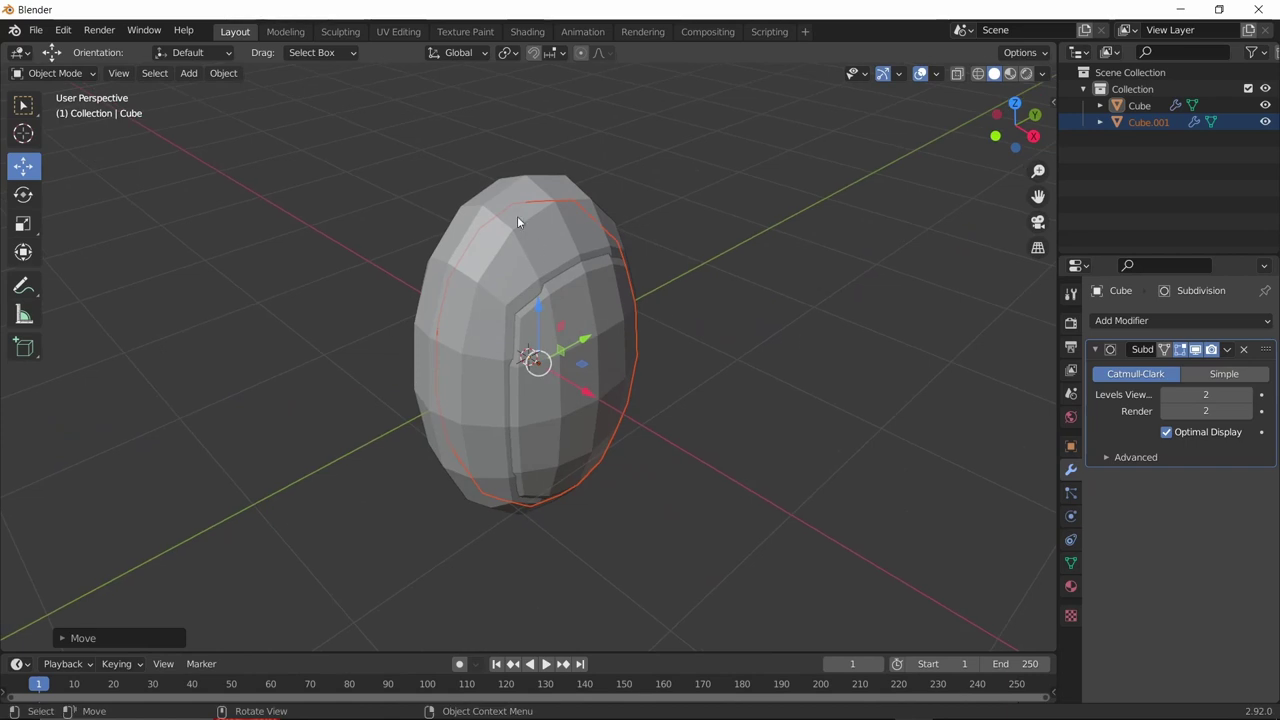
Duplicate the body and raise the copy along Z so it overlaps the upper part of the body.
left_click(517, 222)
middle_click_drag(694, 257, 658, 219)
key("ctrl+c")
key("ctrl+v")
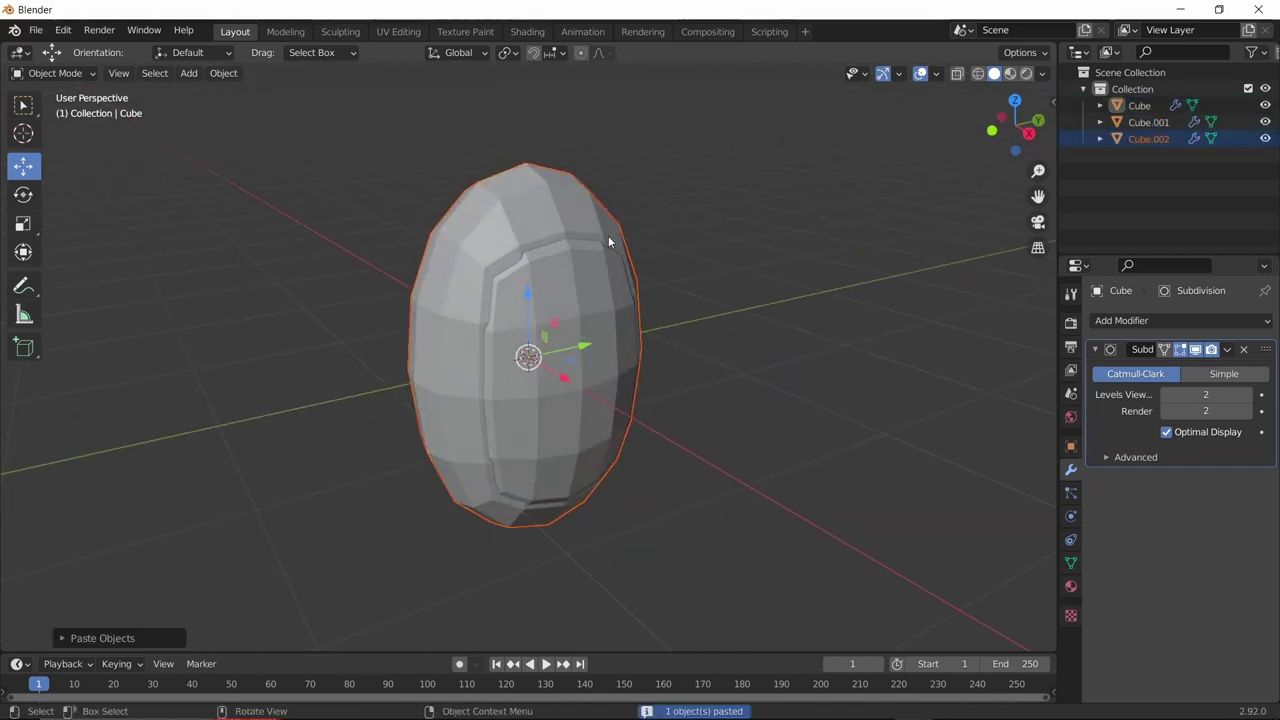
left_click(23, 223)
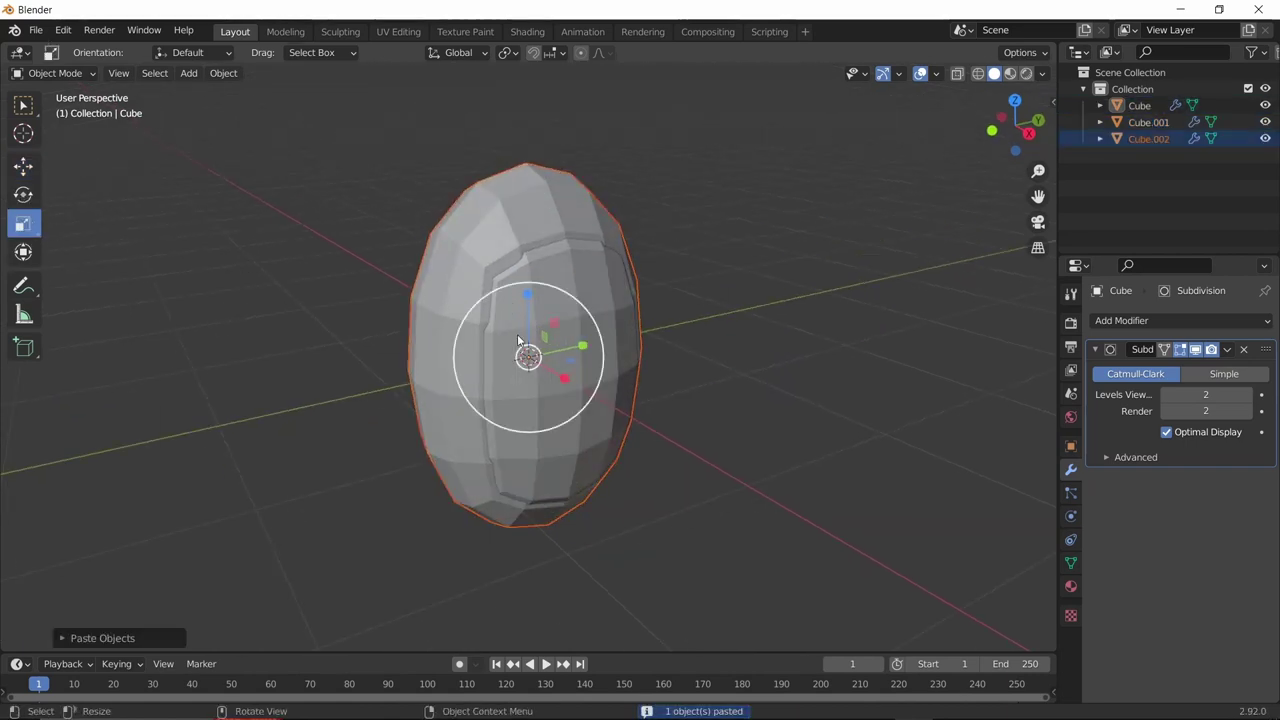
left_click(23, 166)
left_click_drag(528, 308, 300, 165)
Scale the raised copy down into a rounded head and lift it to sit on top of the body.
left_click(24, 221)
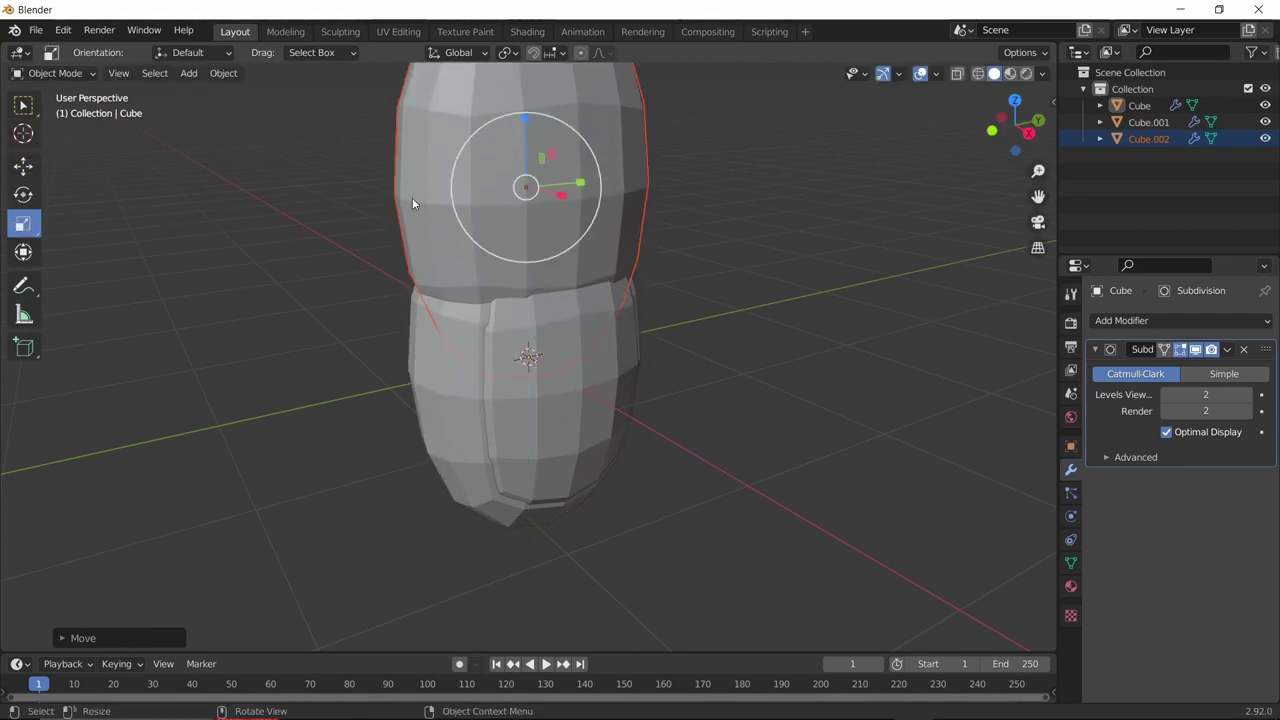
left_click_drag(526, 140, 527, 190)
middle_click_drag(563, 208, 548, 157)
left_click_drag(581, 191, 560, 184)
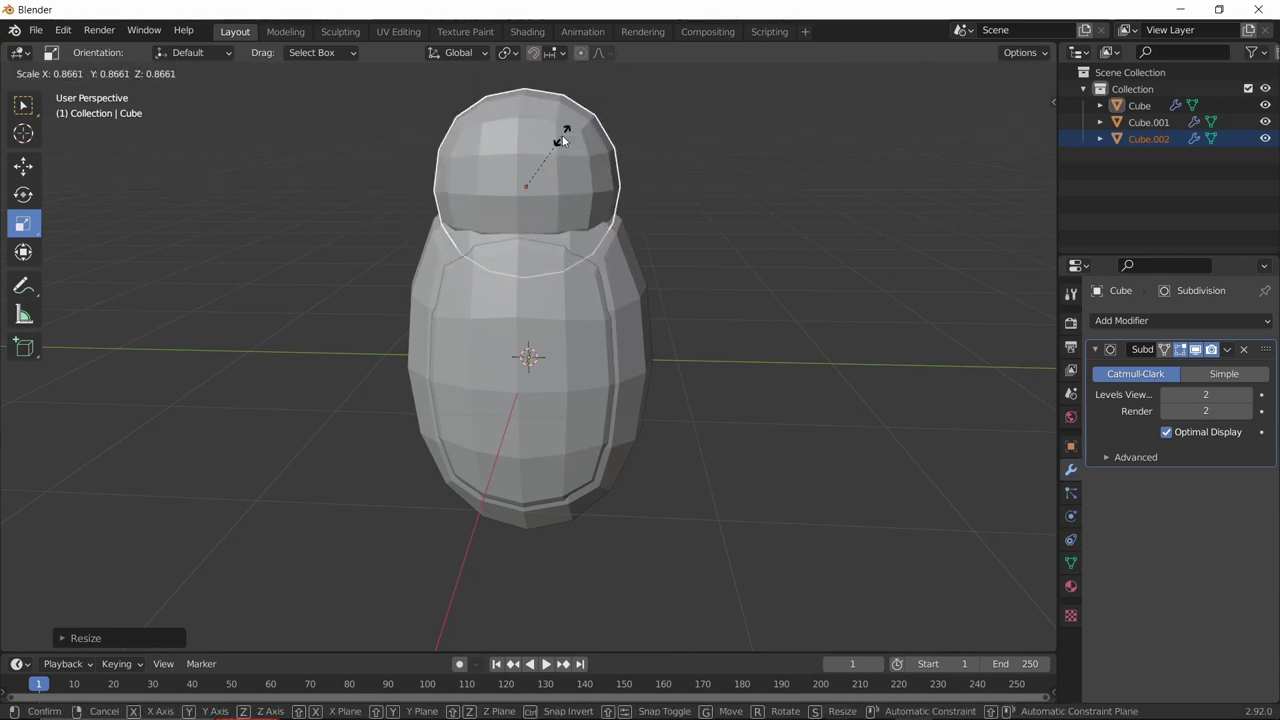
mouse_move(563, 143)
middle_mouse_down()
mouse_move(677, 163)
mouse_move(560, 150)
middle_mouse_up()
left_click(26, 172)
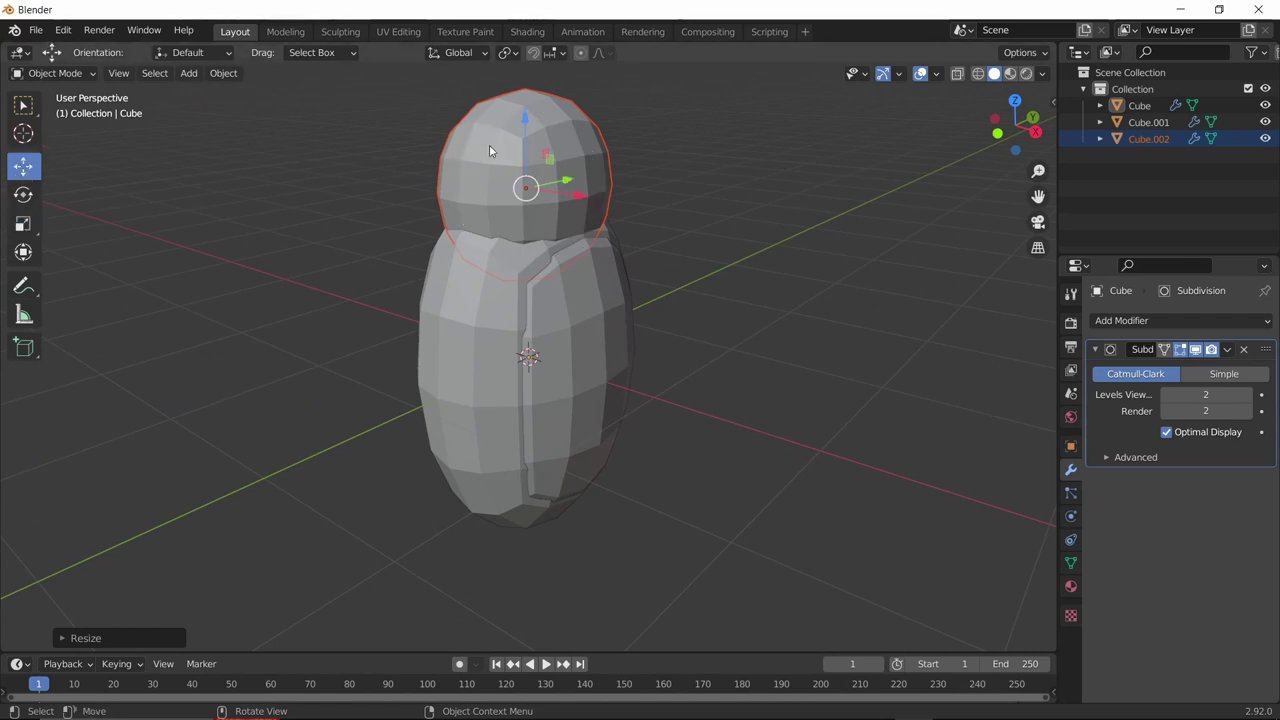
left_click_drag(521, 140, 521, 96)
Duplicate the body again and move the copy sideways and up to shoulder height as the base for an arm.
middle_click_drag(642, 200, 550, 203)
left_click(422, 298)
middle_click_drag(422, 298, 463, 265)
key("ctrl+c")
key("ctrl+v")
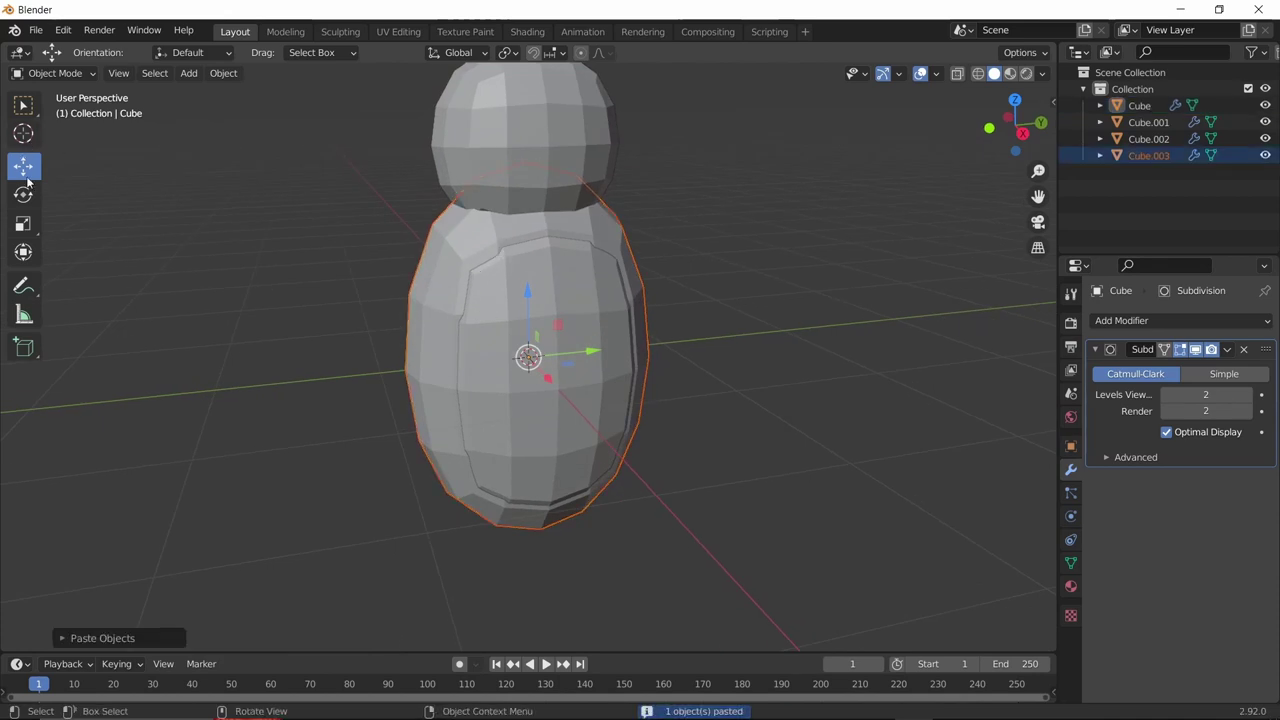
left_click_drag(558, 328, 458, 276)
Flatten and narrow the side copy into a slim horizontal upper arm and move it outward along Y.
left_click(25, 221)
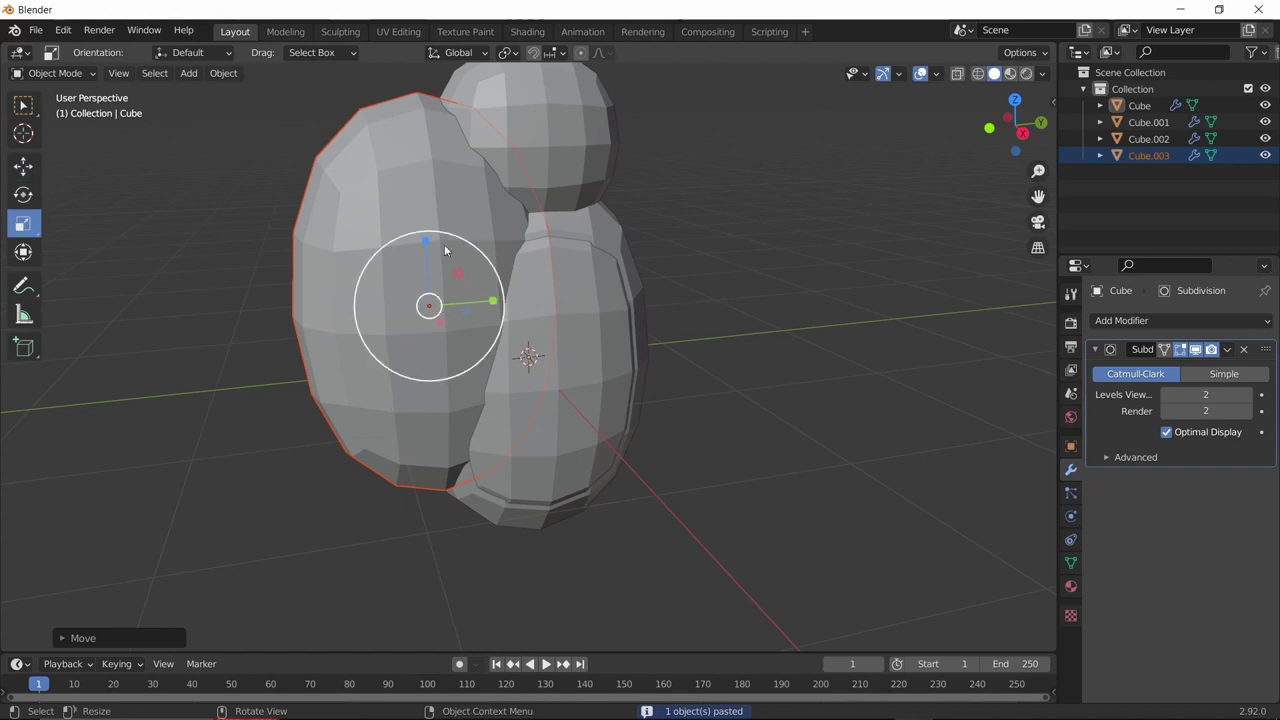
left_click_drag(427, 260, 420, 300)
middle_click_drag(426, 303, 580, 343)
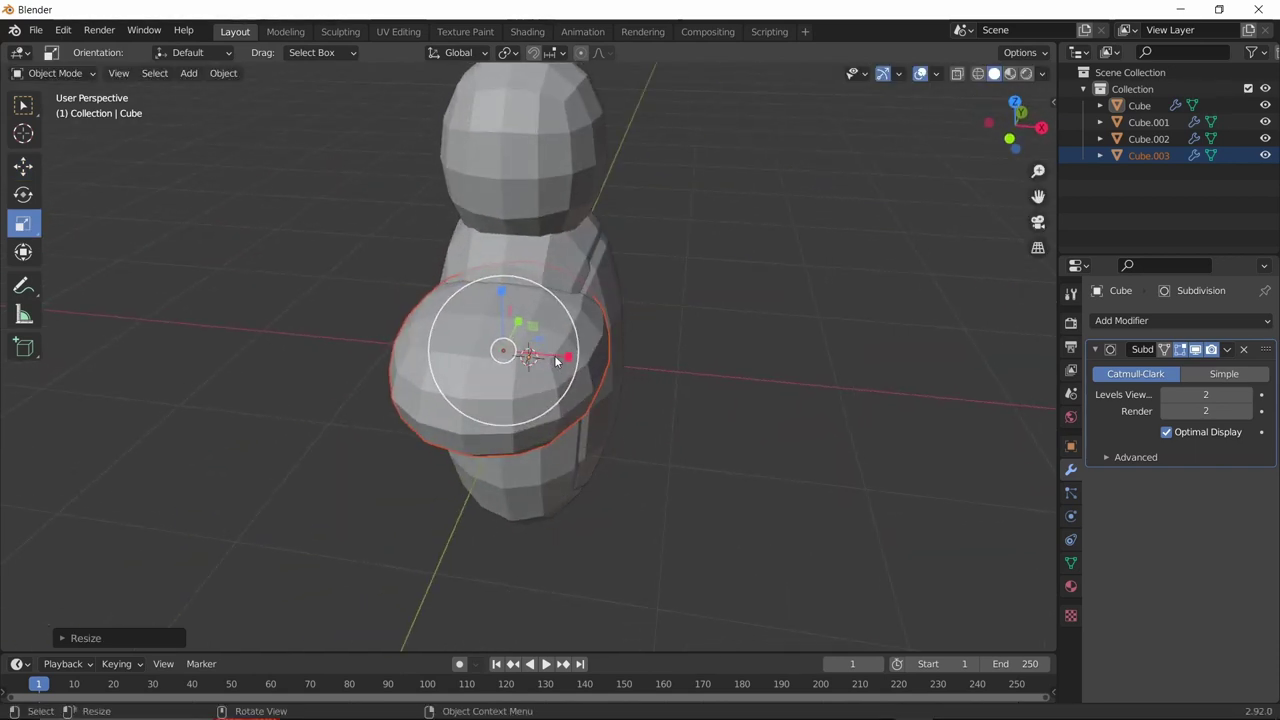
left_click_drag(557, 360, 504, 322)
middle_click_drag(516, 308, 318, 264)
left_click(23, 166)
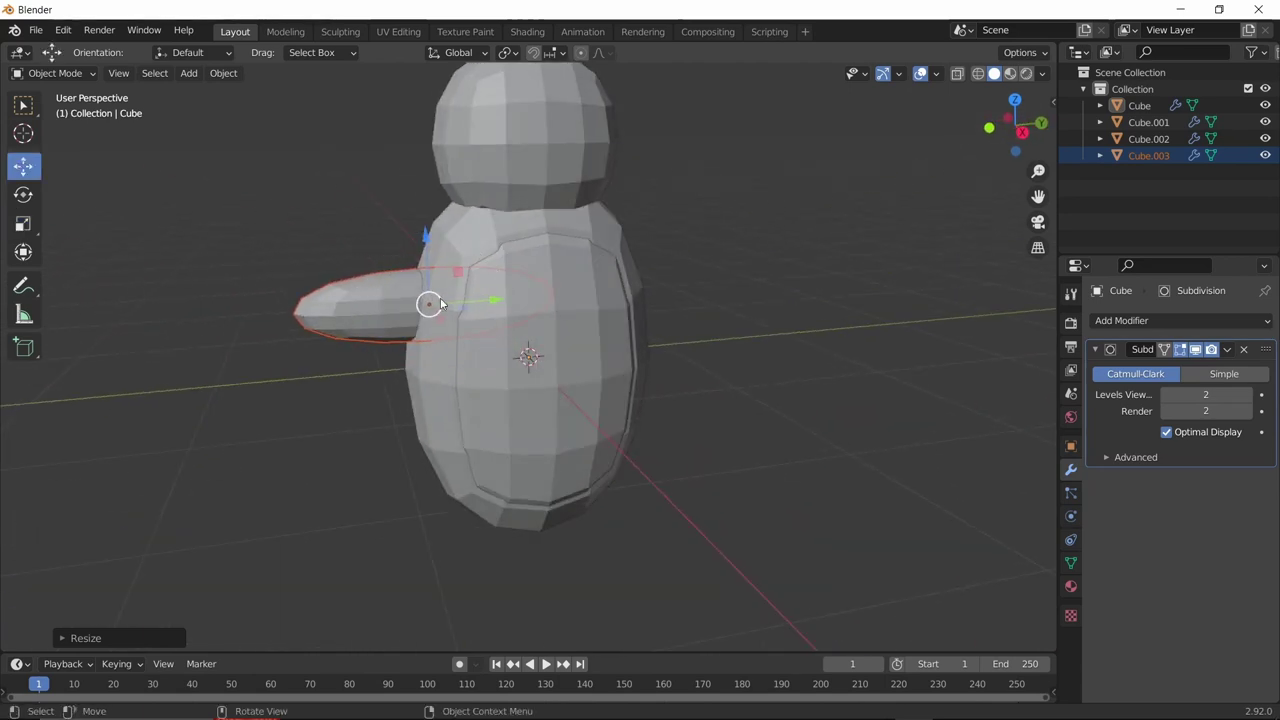
left_click_drag(493, 303, 390, 318)
Duplicate the upper arm and move the copy outward along Y to form the forearm.
key("ctrl+c")
key("ctrl+v")
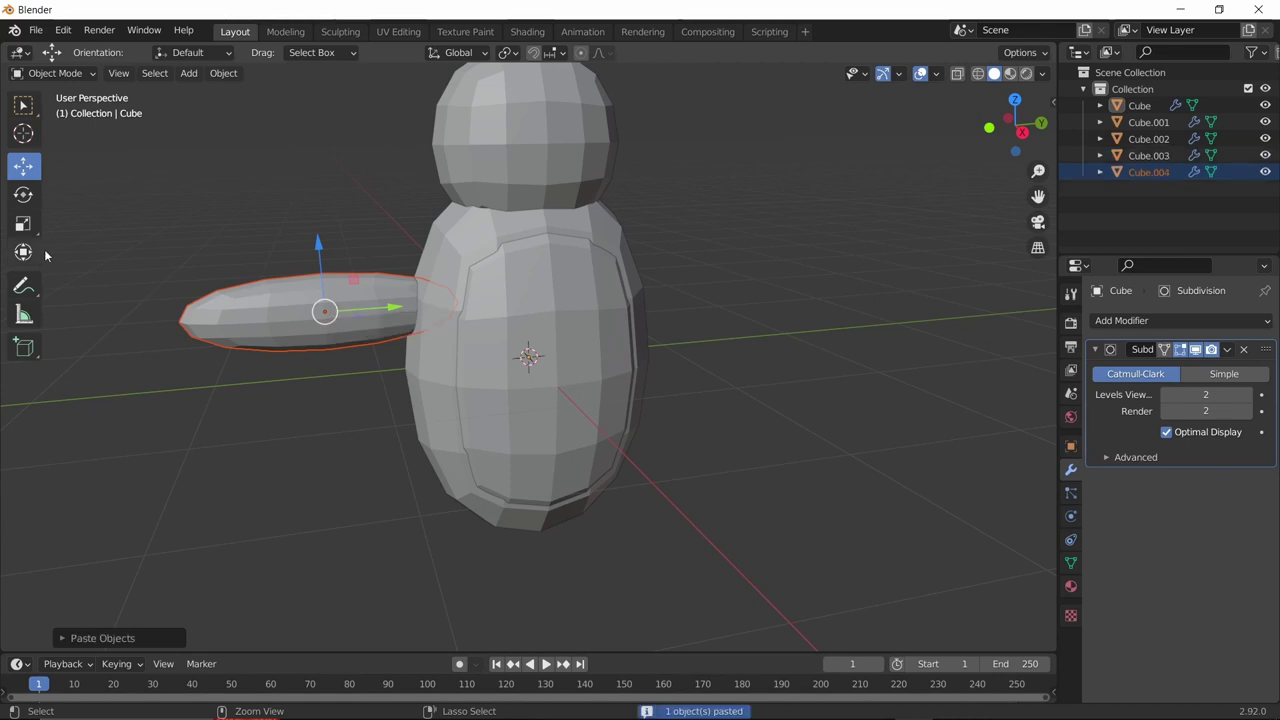
left_click_drag(388, 311, 170, 325)
middle_click_drag(170, 325, 326, 277)
Duplicate the forearm and move the copy along Y to the outer end of the arm.
key("ctrl+c")
key("ctrl+v")
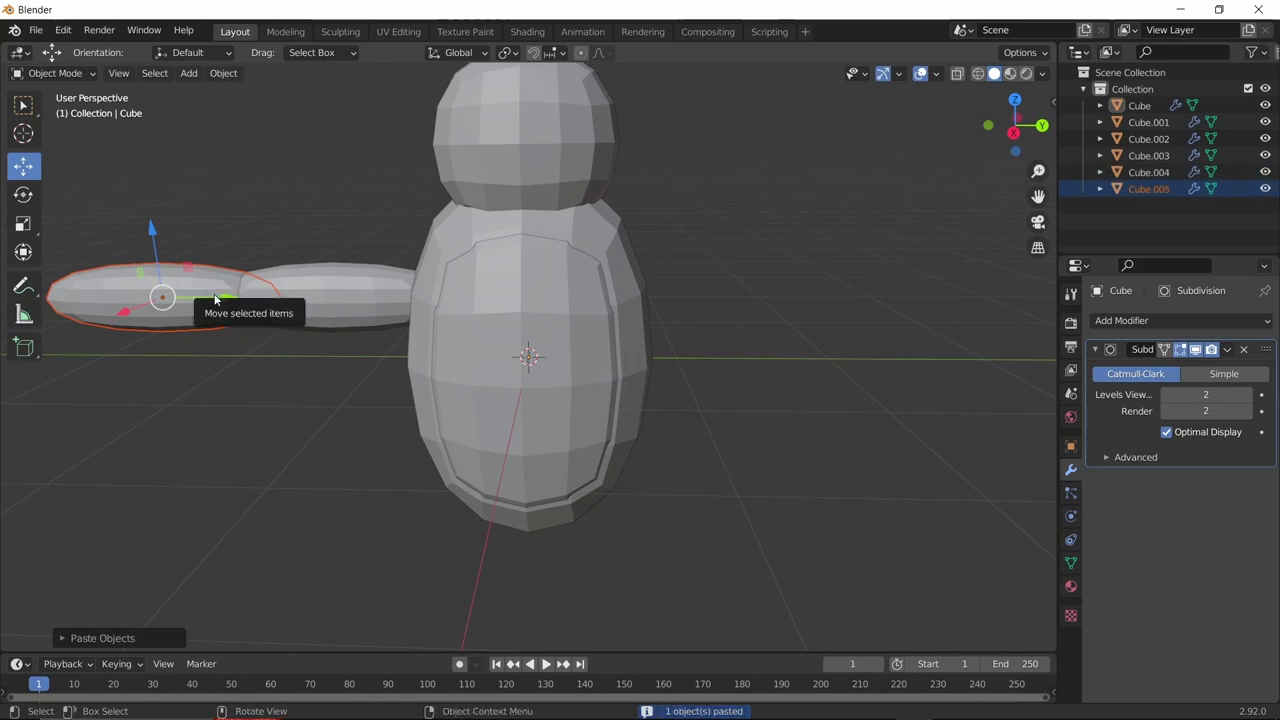
key("g")
key("y")
left_click(103, 295)
middle_click_drag(411, 301, 867, 294)
scroll(548, 252, "up", 3)
middle_click_drag(548, 252, 627, 282)
Scale the outermost arm copy down into a small round hand at the end of the forearm.
left_click(24, 223)
left_click_drag(546, 258, 490, 270)
middle_click_drag(490, 270, 499, 212)
left_click_drag(500, 214, 502, 222)
middle_click_drag(502, 222, 294, 222)
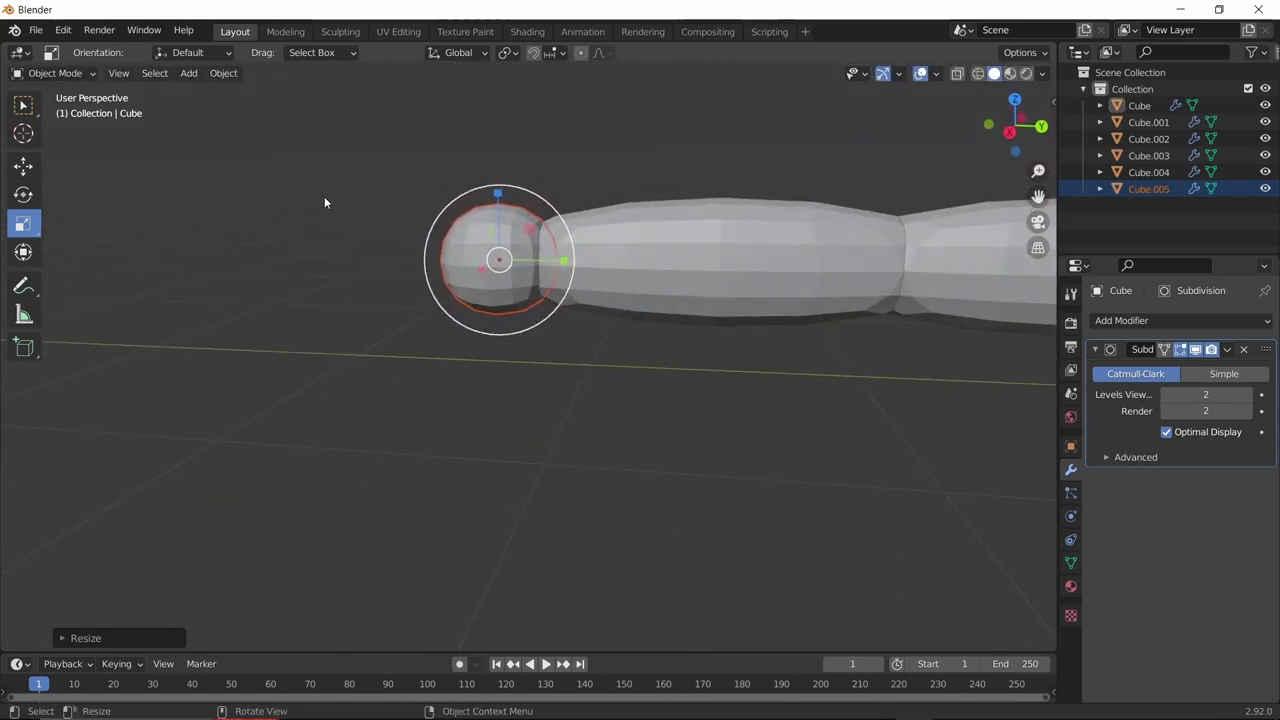
Select the hand, forearm and upper arm together and duplicate them in place.
mouse_move(663, 344)
middle_mouse_down()
mouse_move(700, 337)
mouse_move(546, 351)
mouse_move(640, 338)
middle_mouse_up()
left_click(607, 324, "shift")
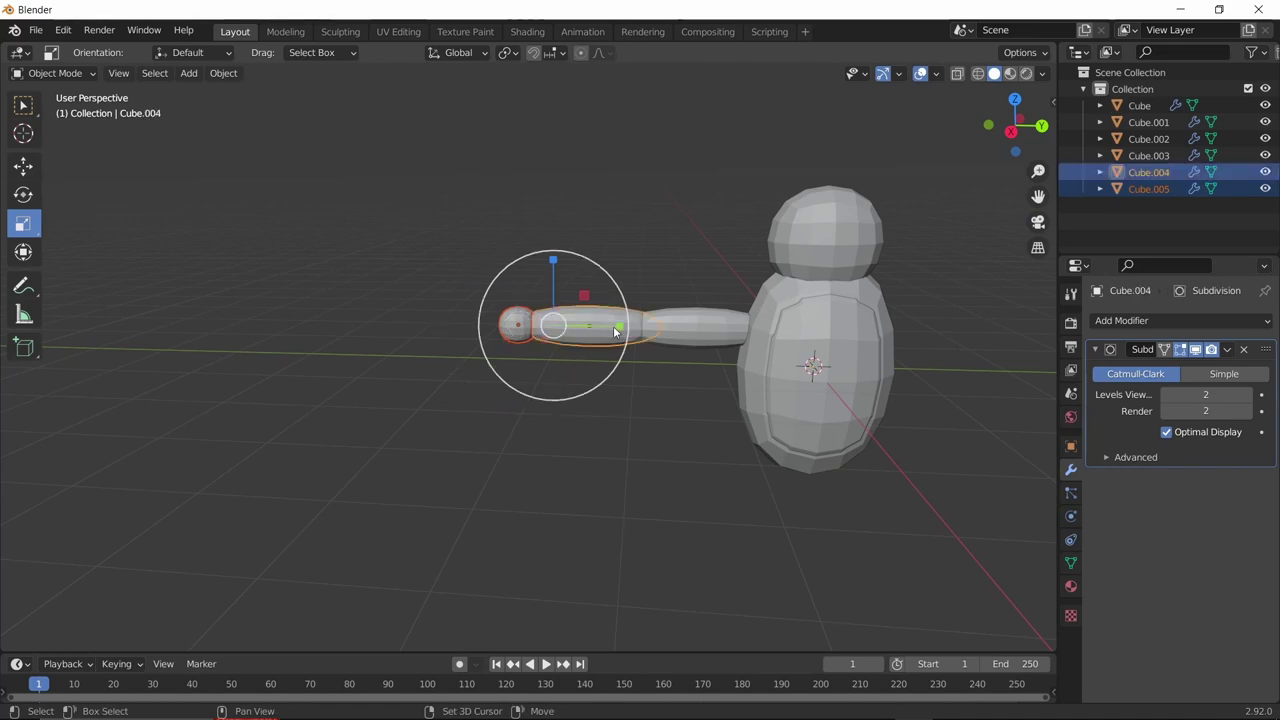
left_click(679, 336, "shift")
key("ctrl+c")
key("ctrl+v")
Select one set of hand, forearm and upper arm and rotate it half a turn about the vertical axis.
left_click(24, 196)
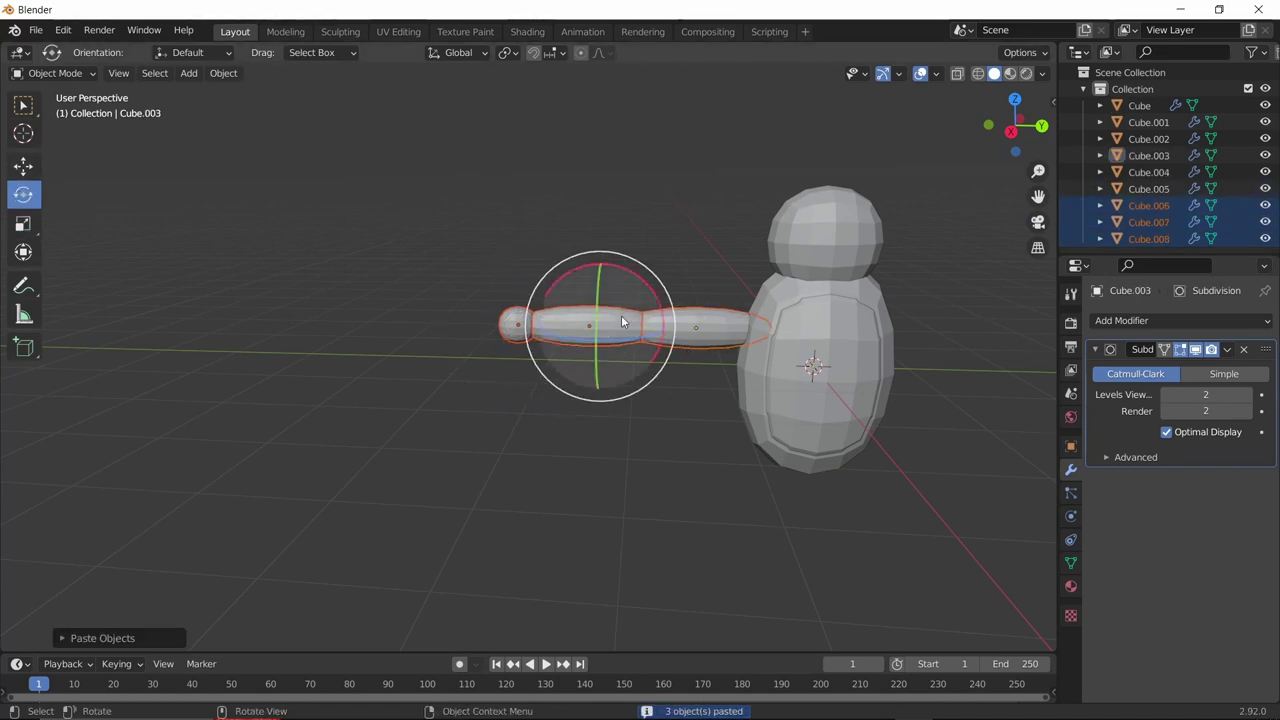
middle_click_drag(669, 256, 615, 390)
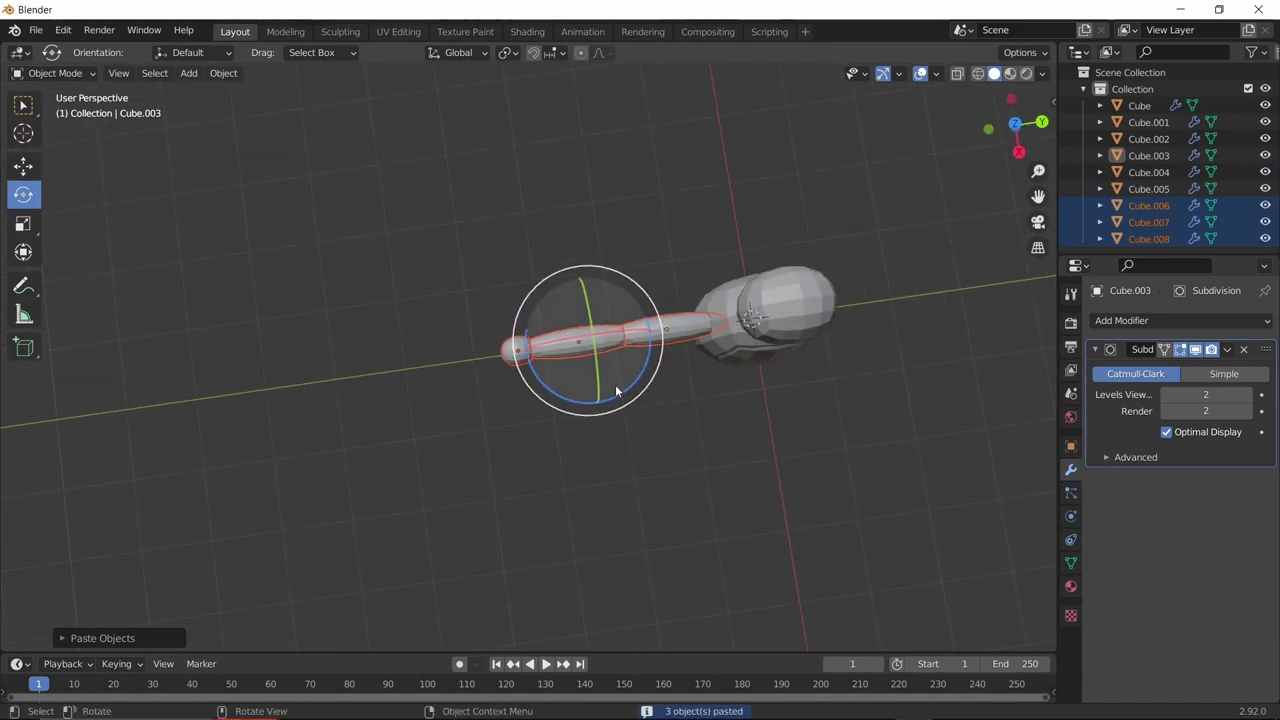
left_click(544, 380)
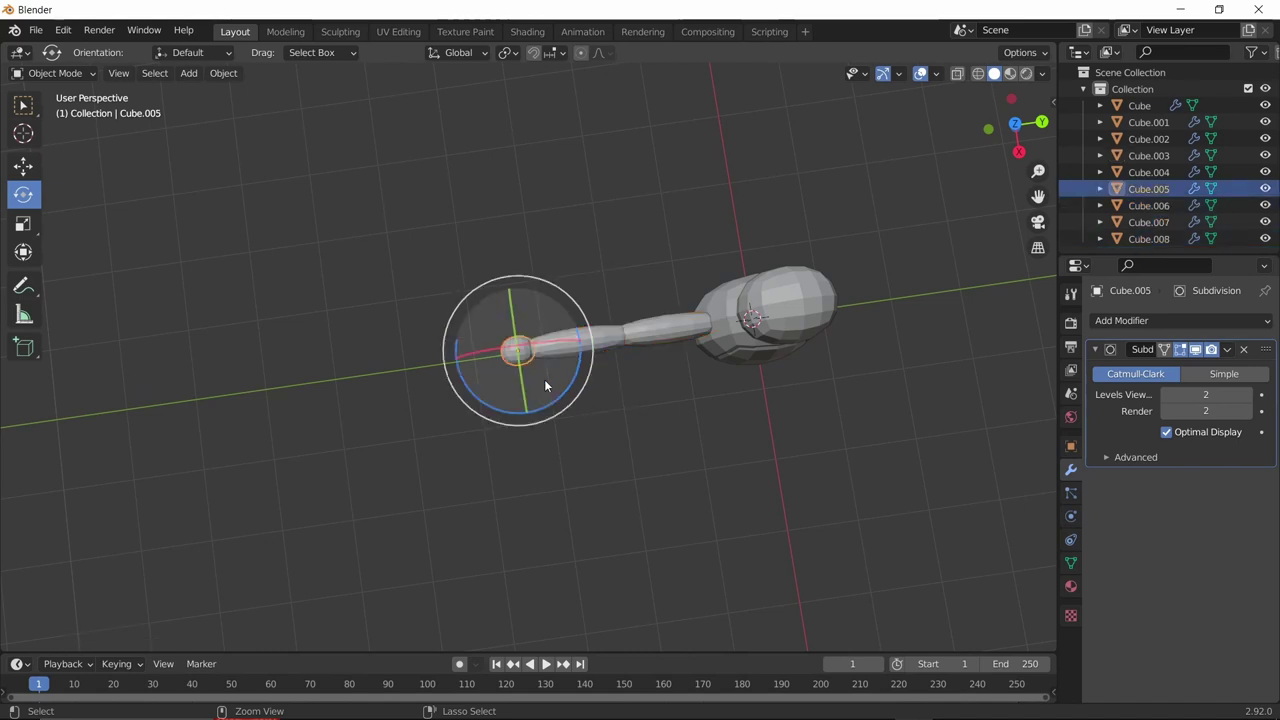
left_click(614, 341, "shift")
left_click(660, 330, "shift")
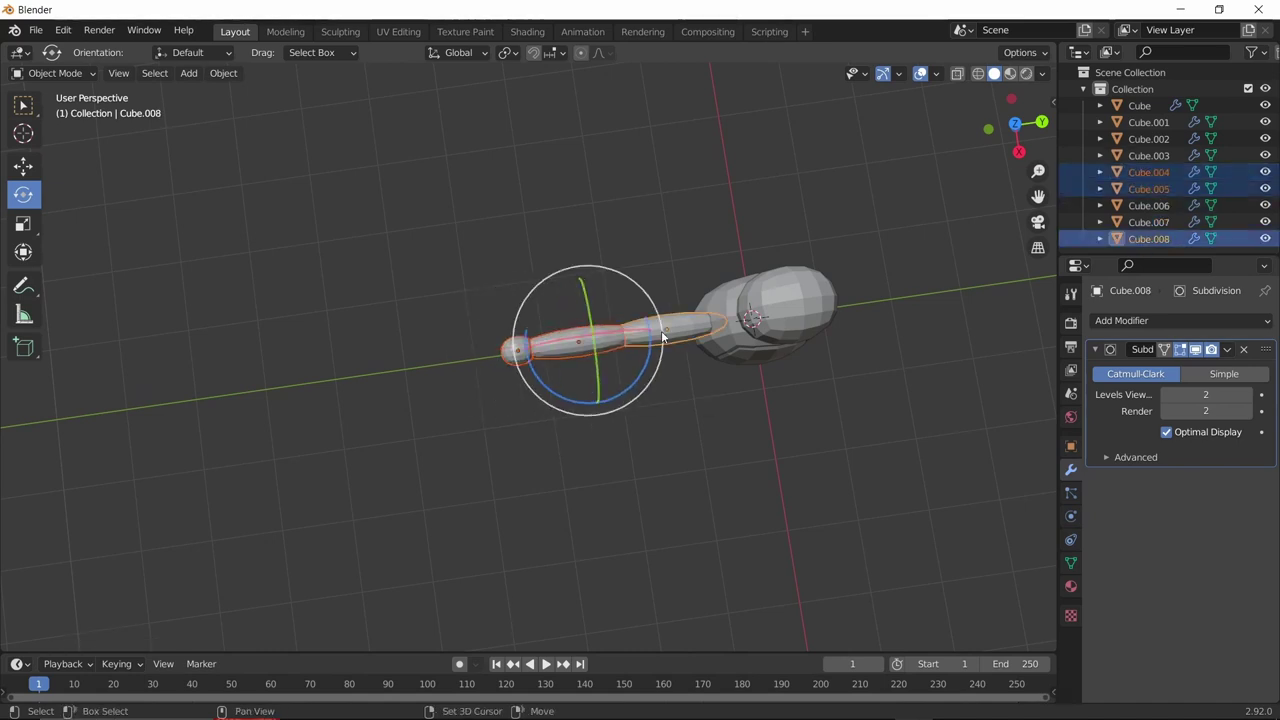
left_click_drag(555, 398, 645, 270)
middle_click_drag(645, 270, 798, 302)
Move the rotated arm set along Y to the opposite shoulder so the body has two matching arms.
left_click(26, 167)
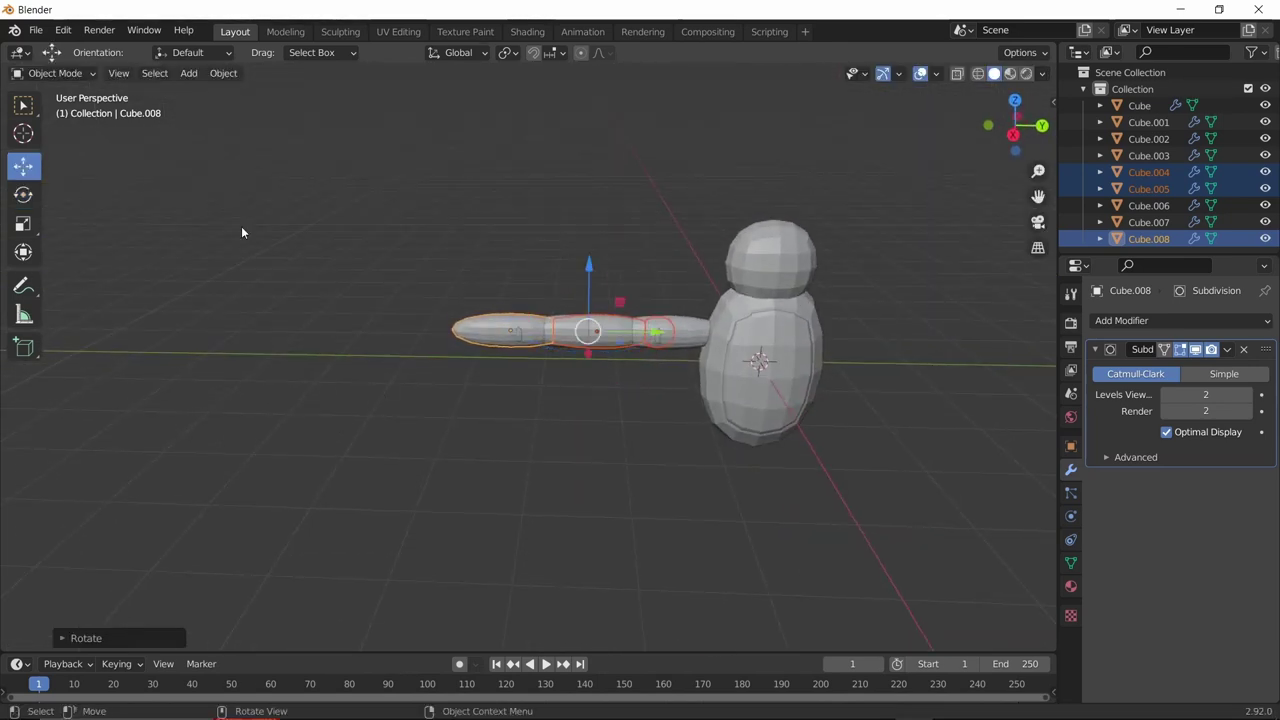
left_click_drag(645, 335, 993, 344)
middle_click_drag(884, 373, 564, 373)
scroll(615, 342, "up", 2)
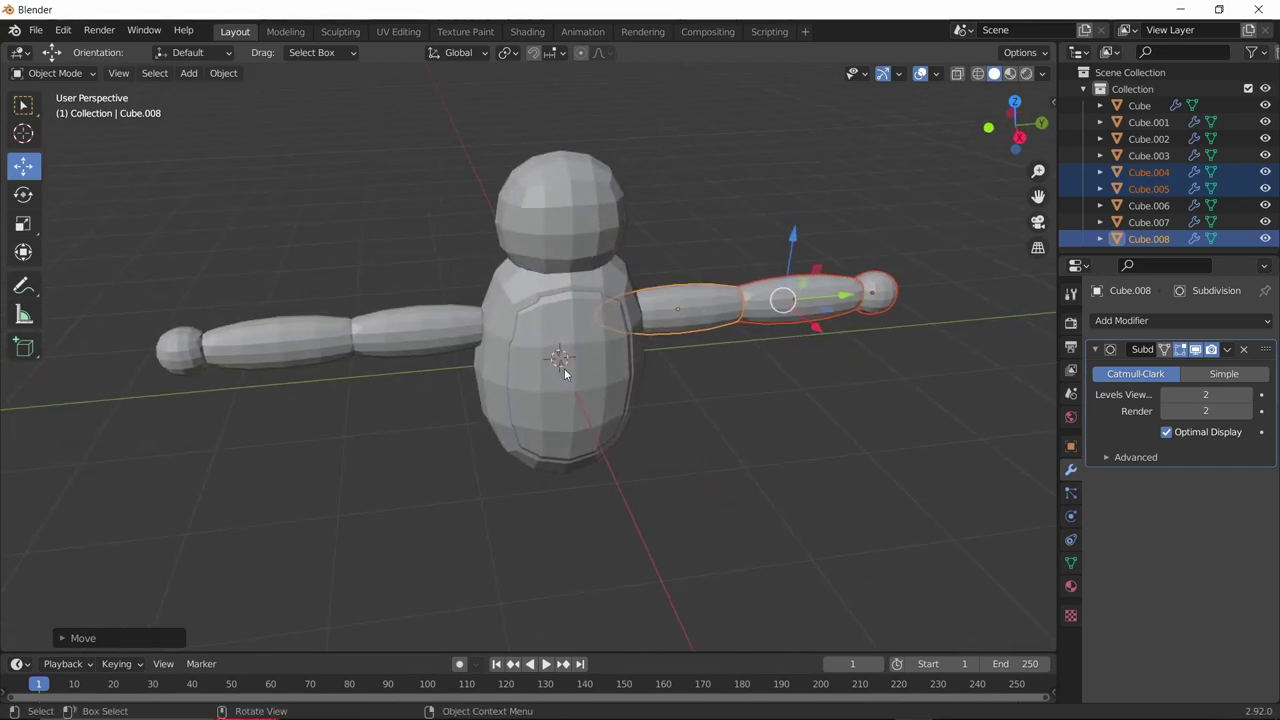
left_click(65, 75)
left_click(55, 111)
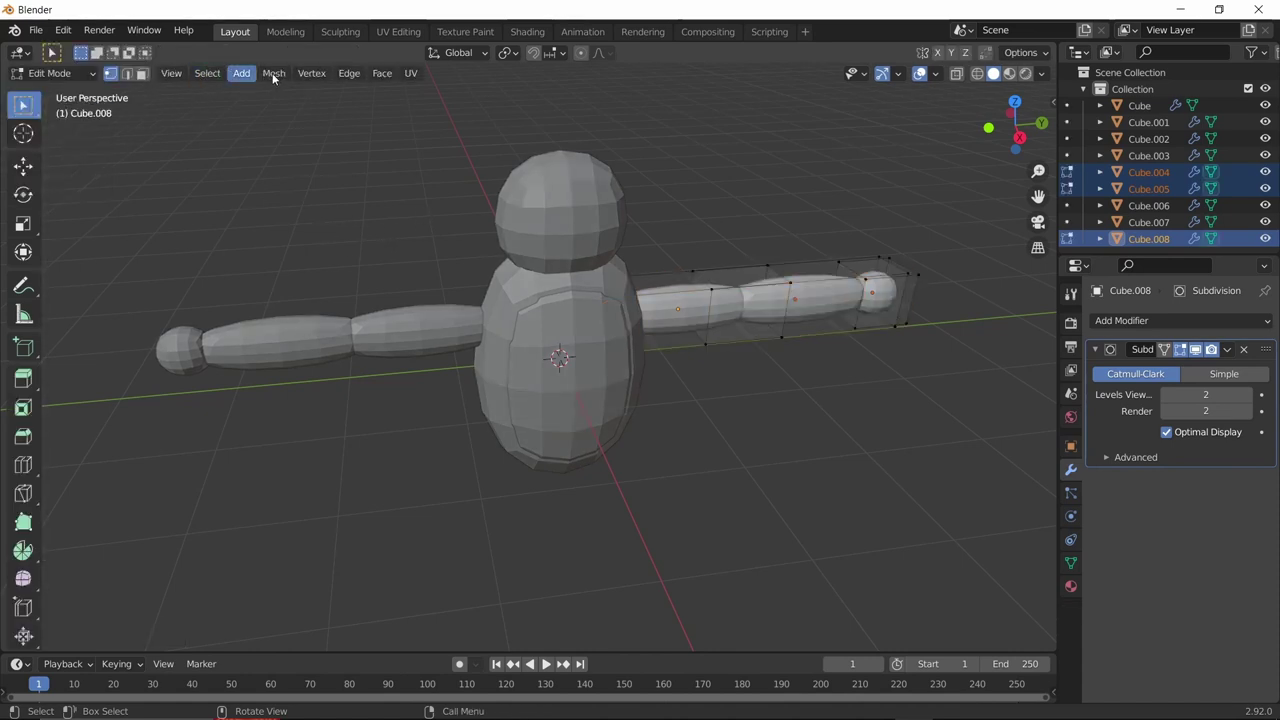
left_click(56, 73)
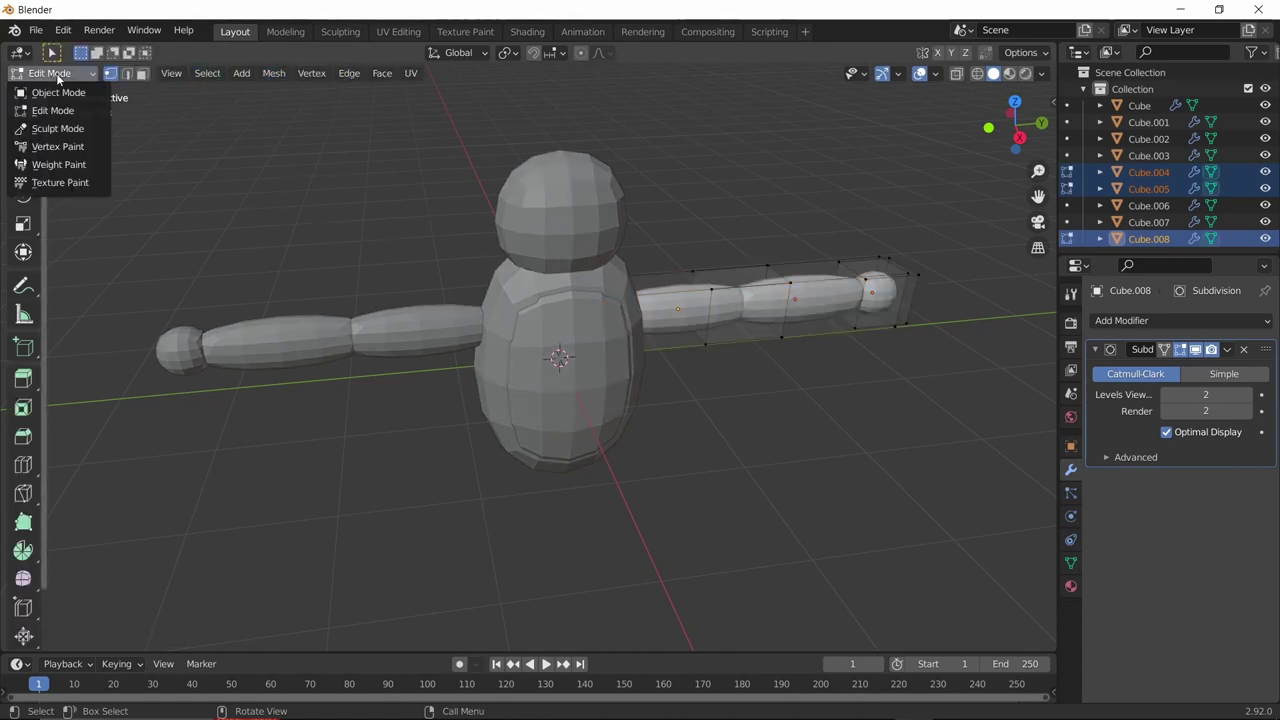
left_click(55, 94)
Add an armature at the world origin and switch it to Edit Mode.
left_click(188, 73)
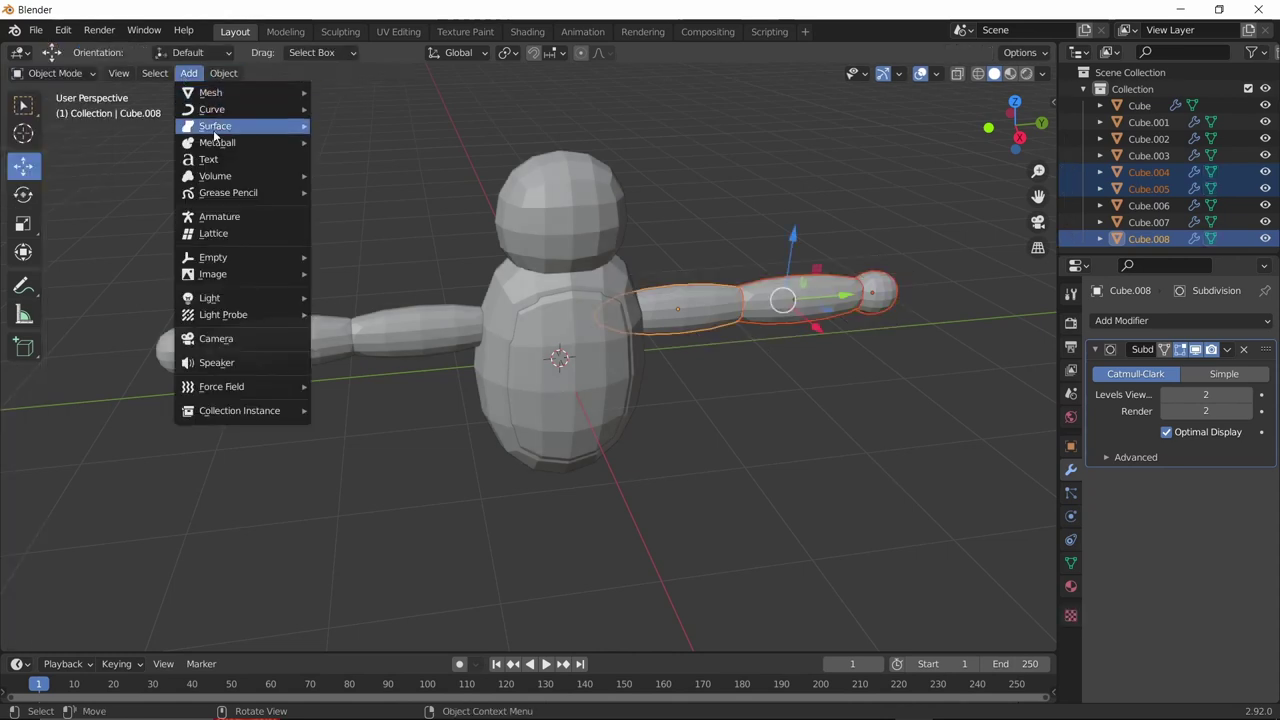
left_click(240, 217)
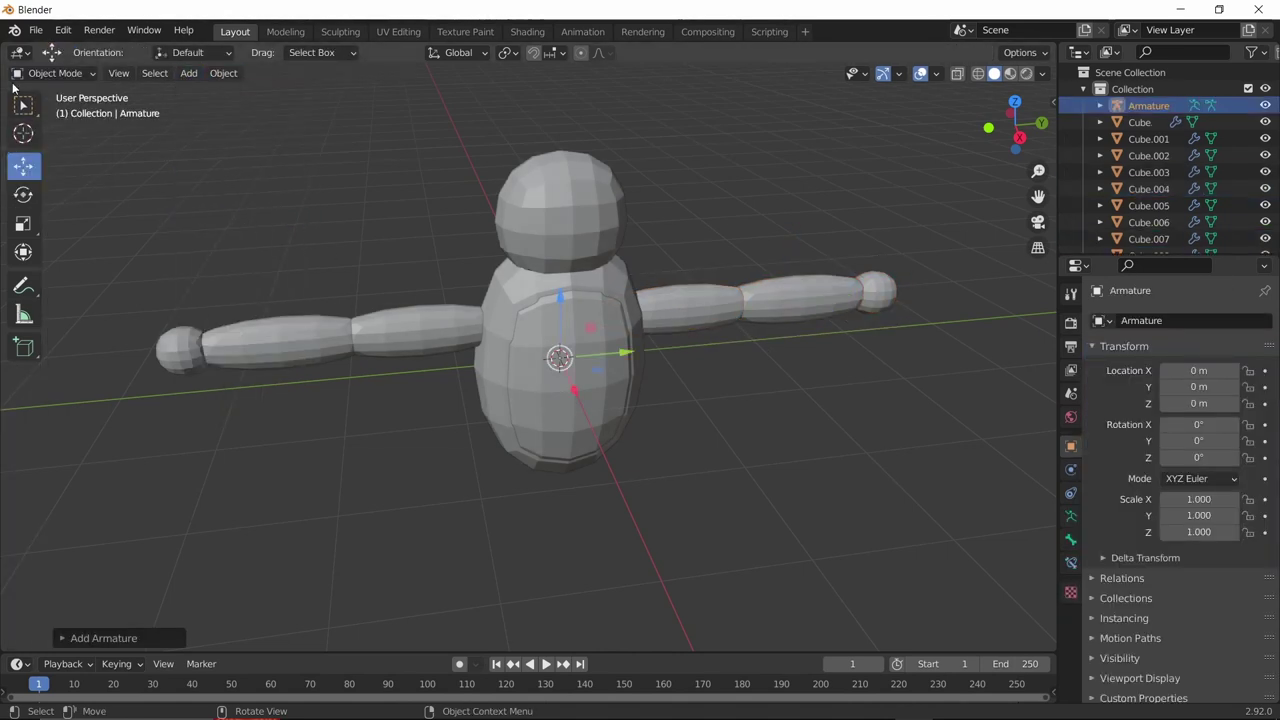
left_click(55, 73)
left_click(51, 106)
Display the scene in wireframe so the bone inside the body can be edited.
middle_click_drag(634, 354, 606, 317)
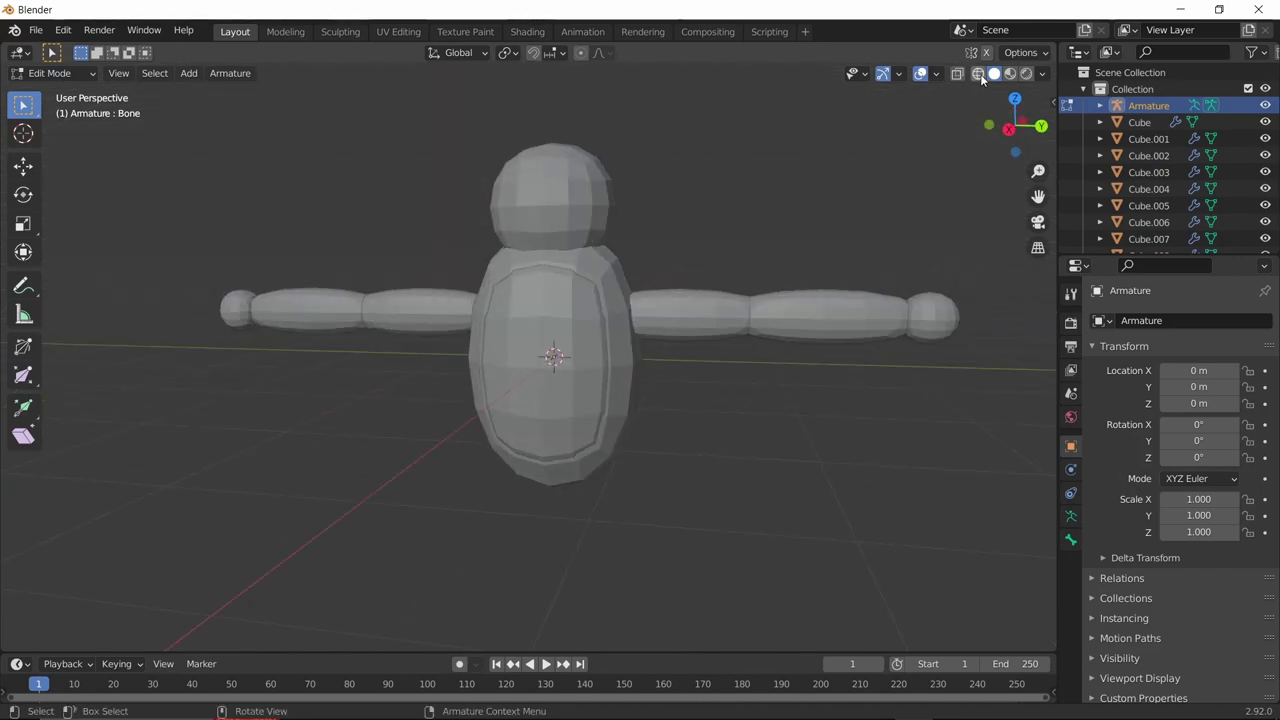
left_click(978, 74)
middle_click_drag(494, 303, 548, 306)
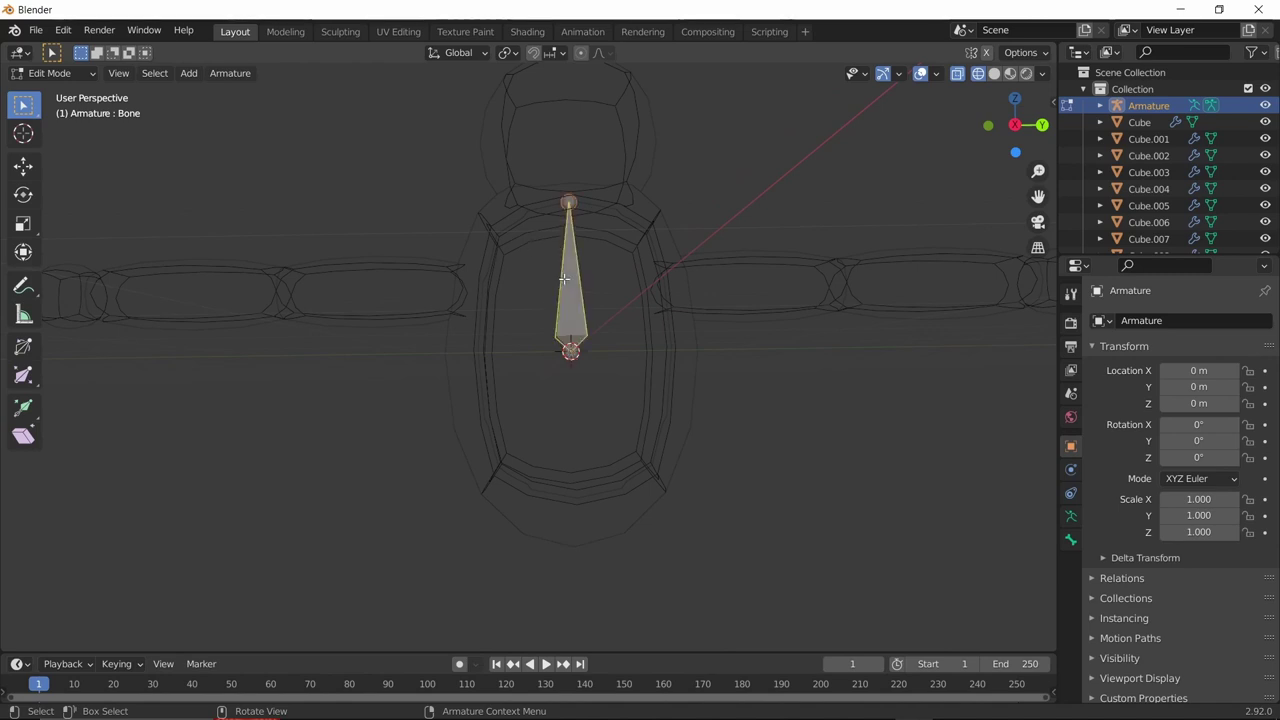
Move the first bone down along Z so it sits inside the lower half of the body.
left_click(43, 167)
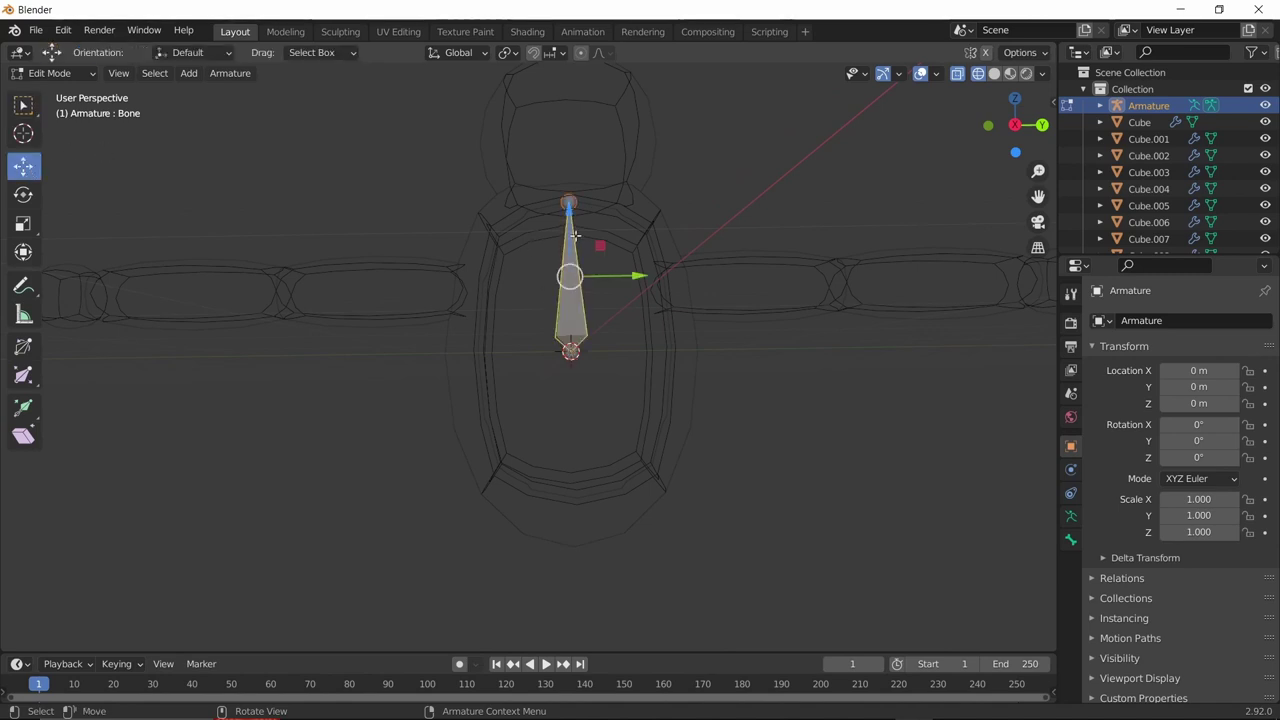
left_click_drag(568, 245, 554, 316)
middle_click_drag(602, 445, 586, 522)
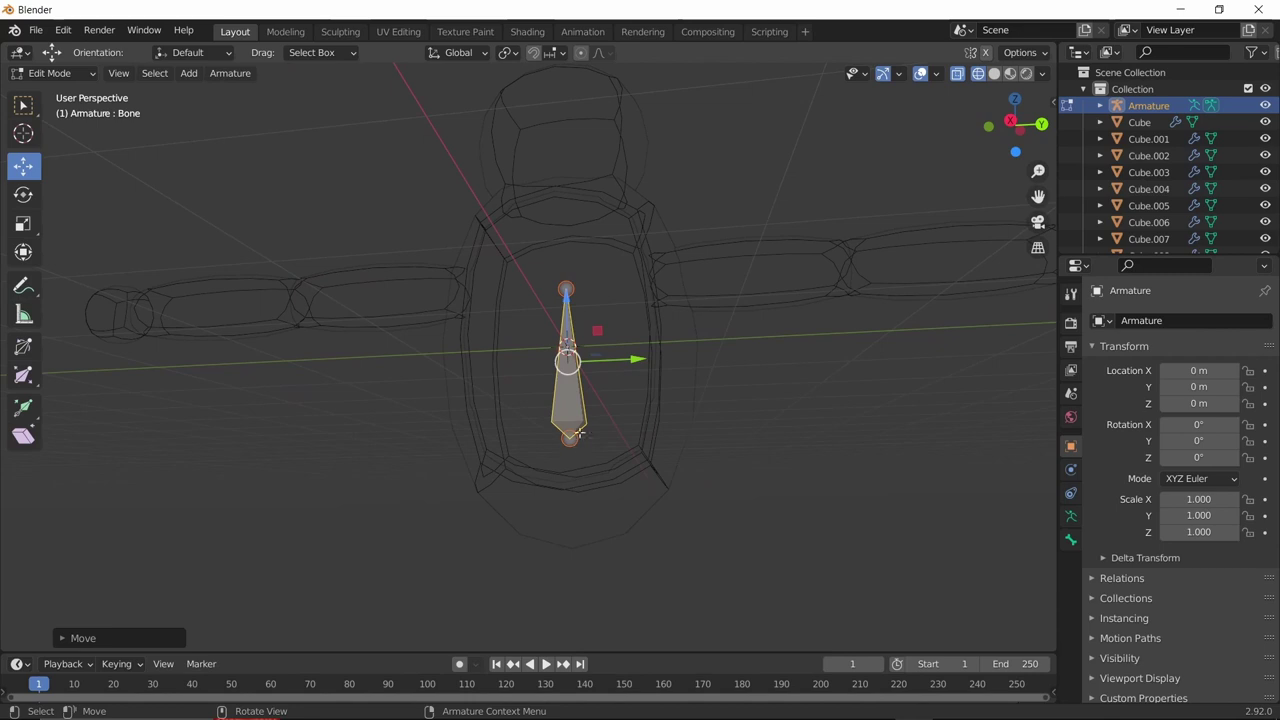
middle_click_drag(581, 438, 605, 457)
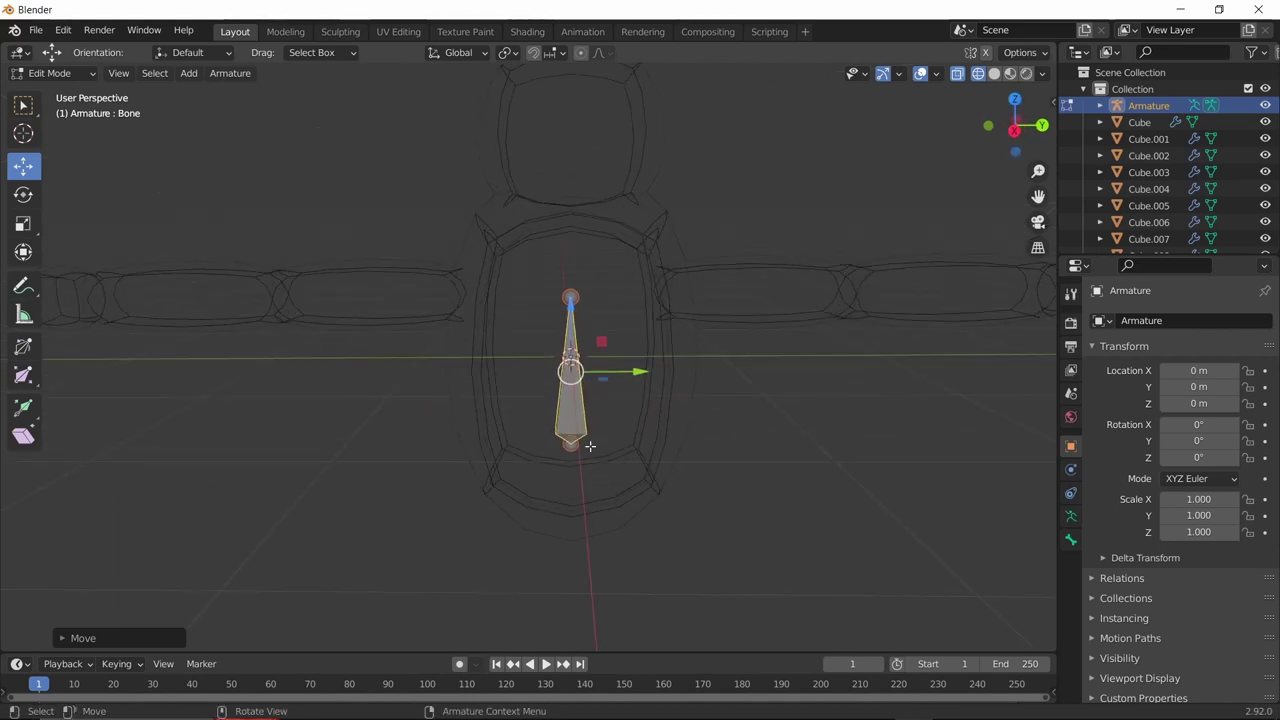
Extrude a neck bone about 0.55 m up from the first bone's tip to the head's base and align its tip front to back.
left_click(571, 296)
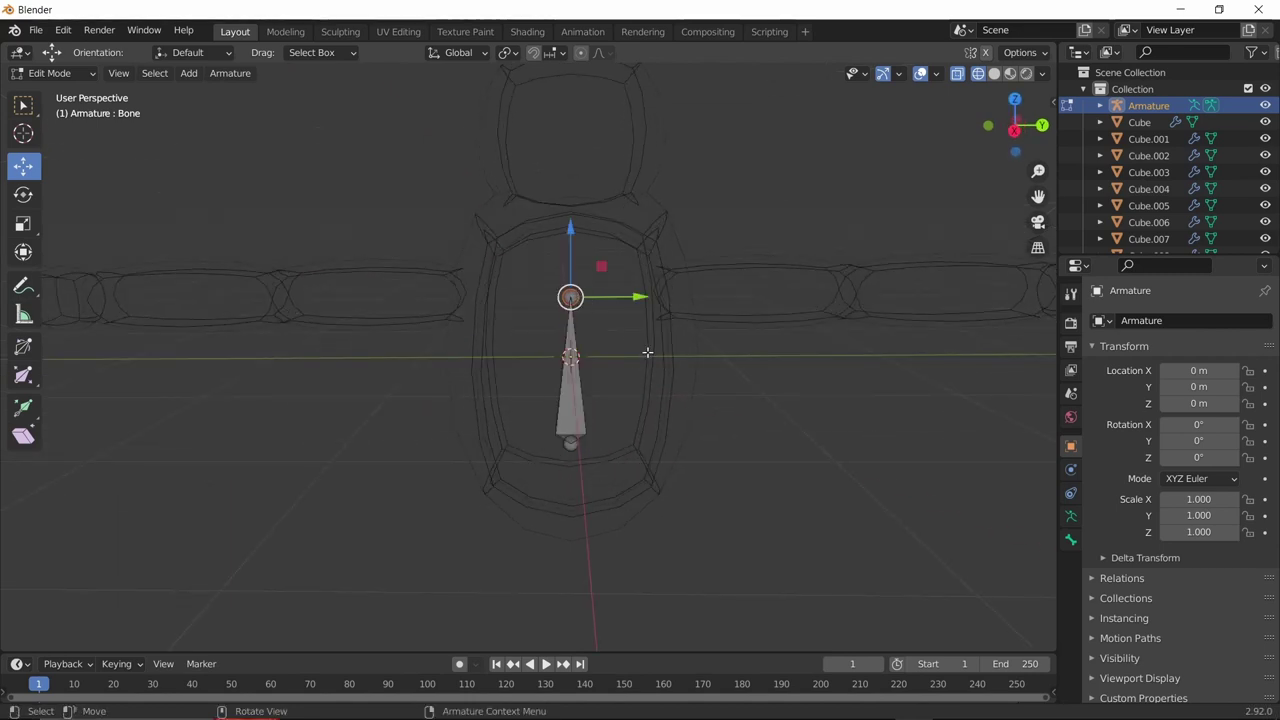
key("e")
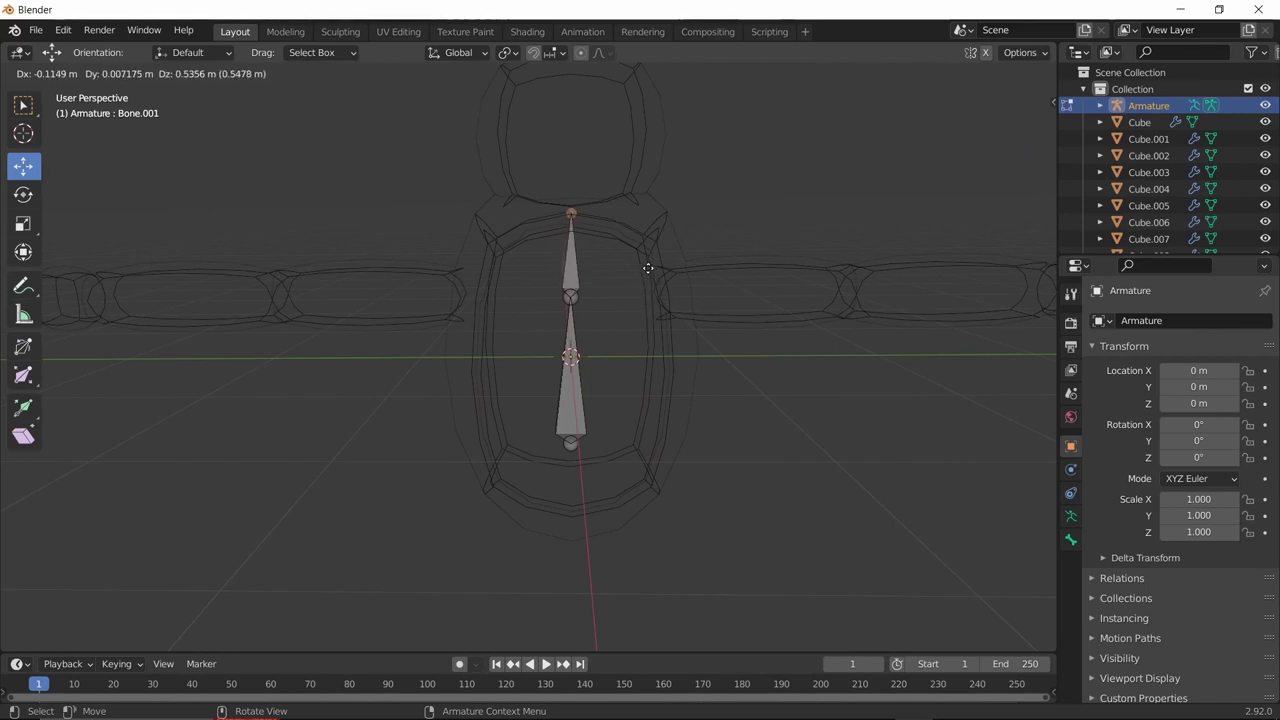
left_click(648, 268)
middle_click_drag(540, 360, 714, 369)
left_click_drag(586, 212, 612, 210)
middle_click_drag(612, 210, 617, 212)
left_click_drag(607, 212, 604, 211)
Extrude a head bone about 1 m up from the neck bone to the top of the head and adjust its tip's depth.
middle_click_drag(604, 211, 423, 200)
scroll(443, 283, "down", 3)
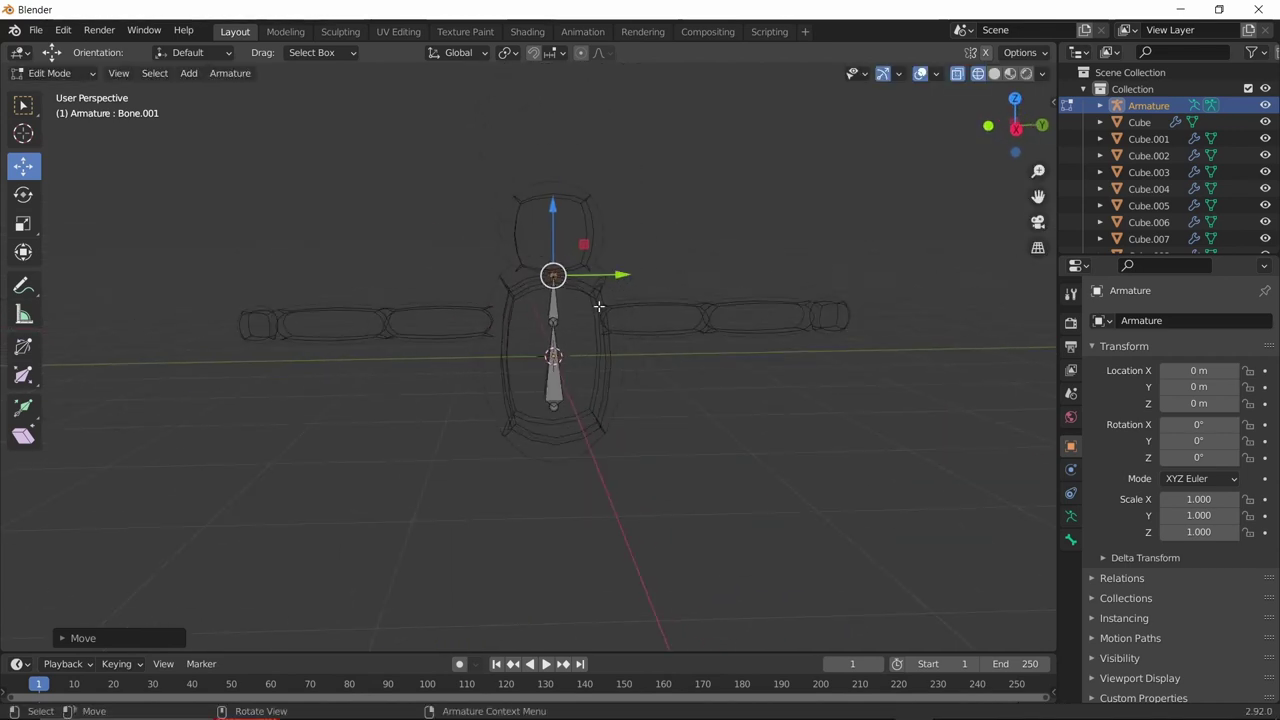
key("e")
key("z")
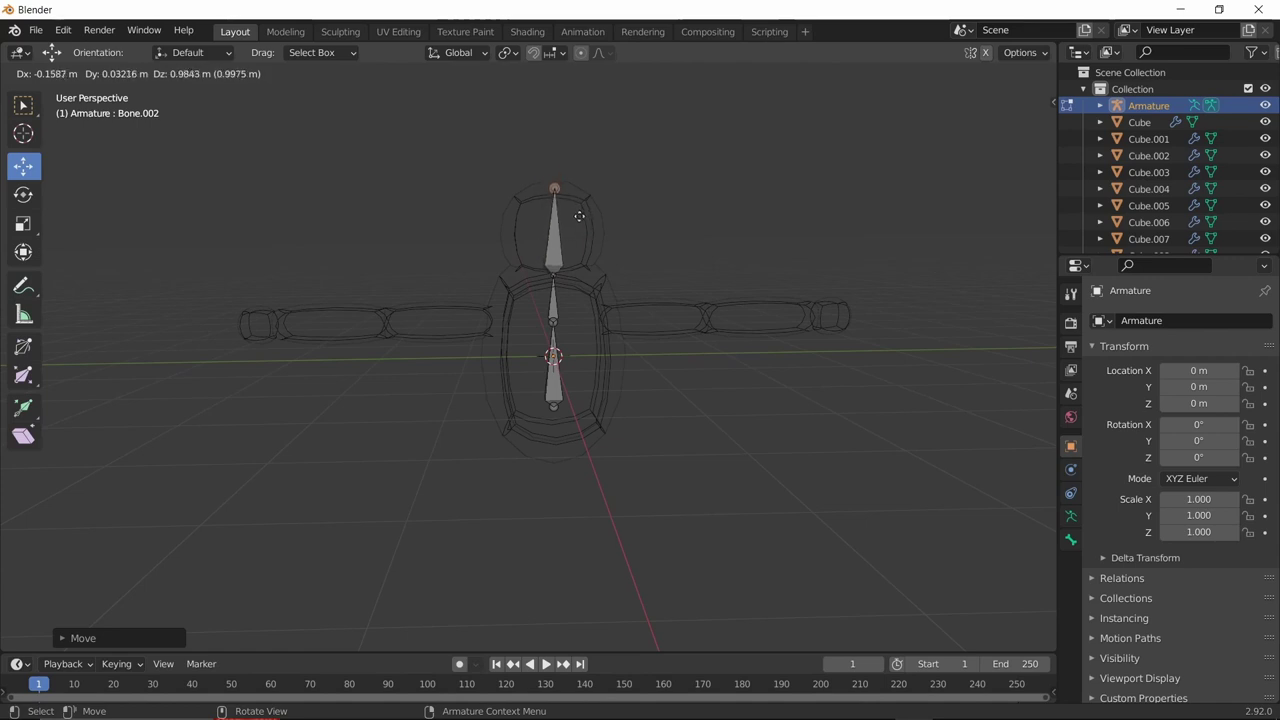
left_click(575, 220)
middle_click_drag(575, 220, 600, 183)
left_click_drag(600, 183, 600, 186)
middle_click_drag(602, 186, 617, 187)
left_click_drag(598, 184, 604, 185)
Extrude a shoulder bone from the chest bone's upper joint to the +Y shoulder and align its end along X.
middle_click_drag(604, 185, 390, 212)
scroll(400, 212, "up", 5)
middle_click_drag(655, 262, 592, 336)
left_click(590, 268)
key("e")
left_click(764, 322)
key("g")
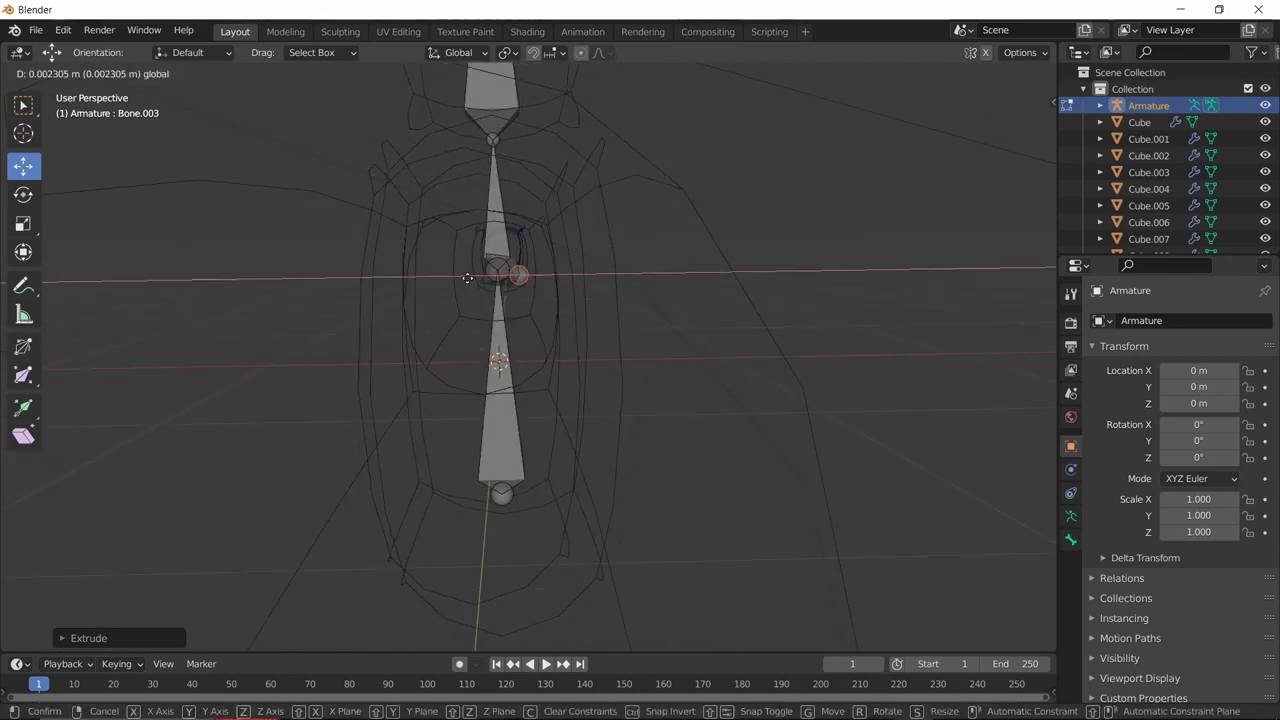
left_click(443, 280)
Extrude an upper arm bone from the +Y shoulder to the elbow and adjust its end to sit inside the arm mesh.
middle_click_drag(443, 280, 600, 322)
key("e")
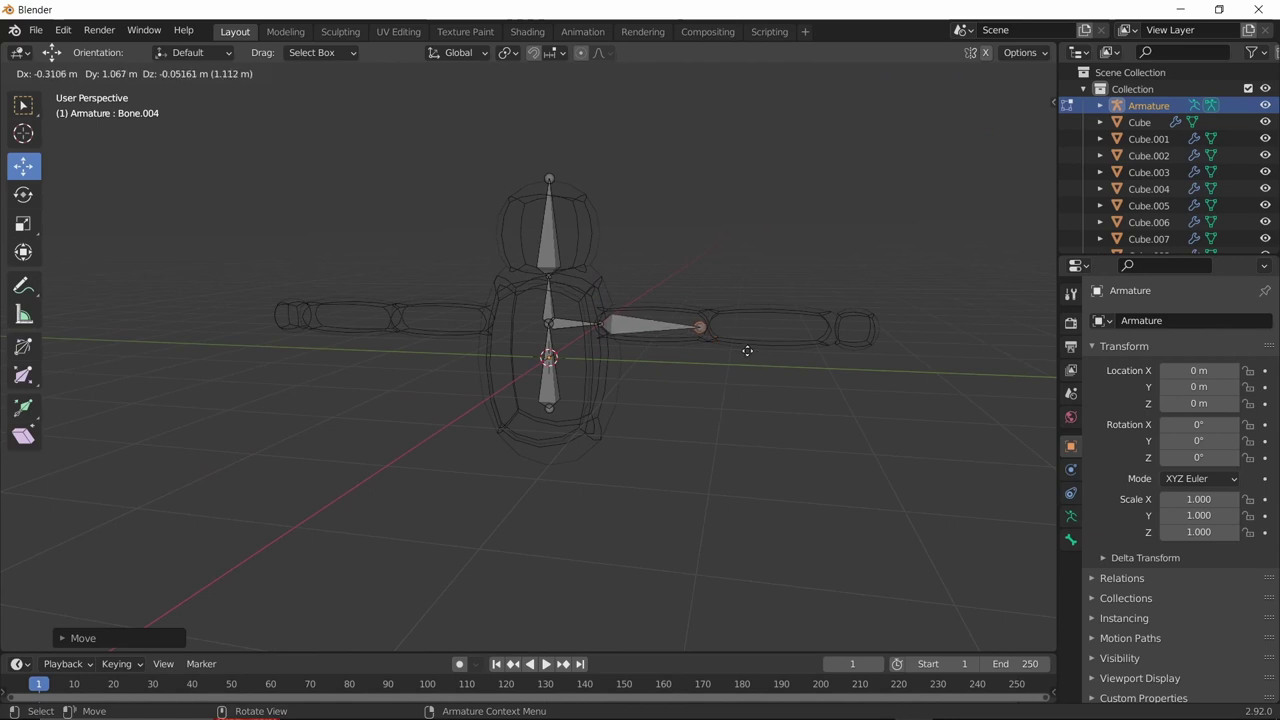
left_click(758, 352)
middle_click_drag(758, 352, 623, 337)
key("g")
left_click(542, 388)
Extrude a forearm bone about 1.27 m from the +Y elbow to the wrist and shift its end along X into the mesh.
key("e")
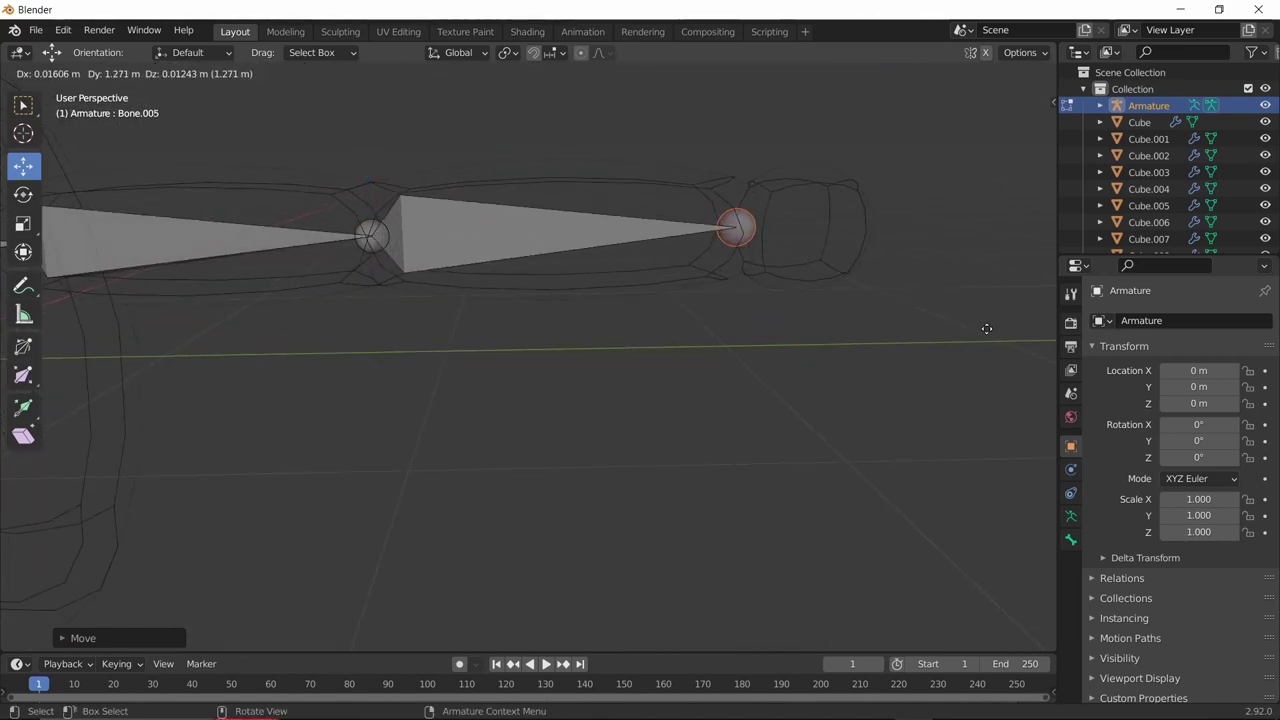
left_click(986, 329)
middle_click_drag(986, 329, 818, 390)
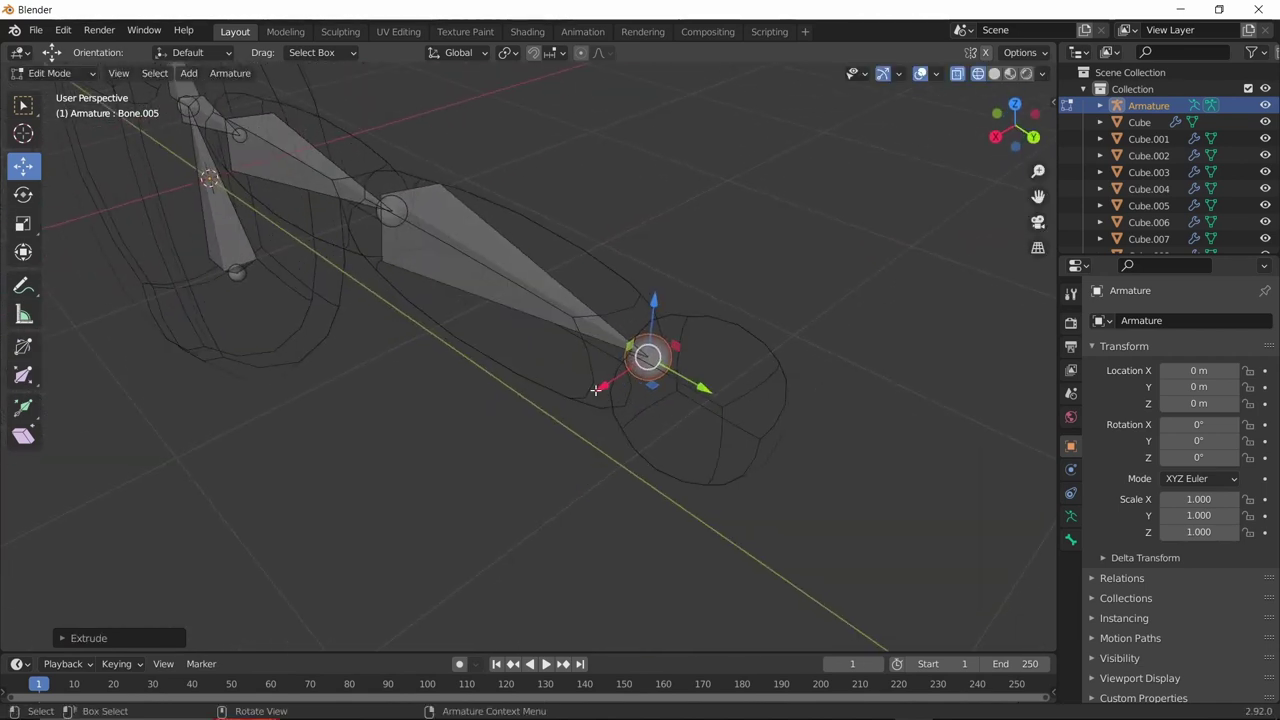
left_click_drag(605, 385, 598, 389)
Extrude a hand bone from the +Y wrist to the end of the hand and align its tip along X.
middle_click_drag(598, 389, 652, 347)
key("e")
left_click(799, 356)
middle_click_drag(799, 356, 569, 433)
key("g")
key("x")
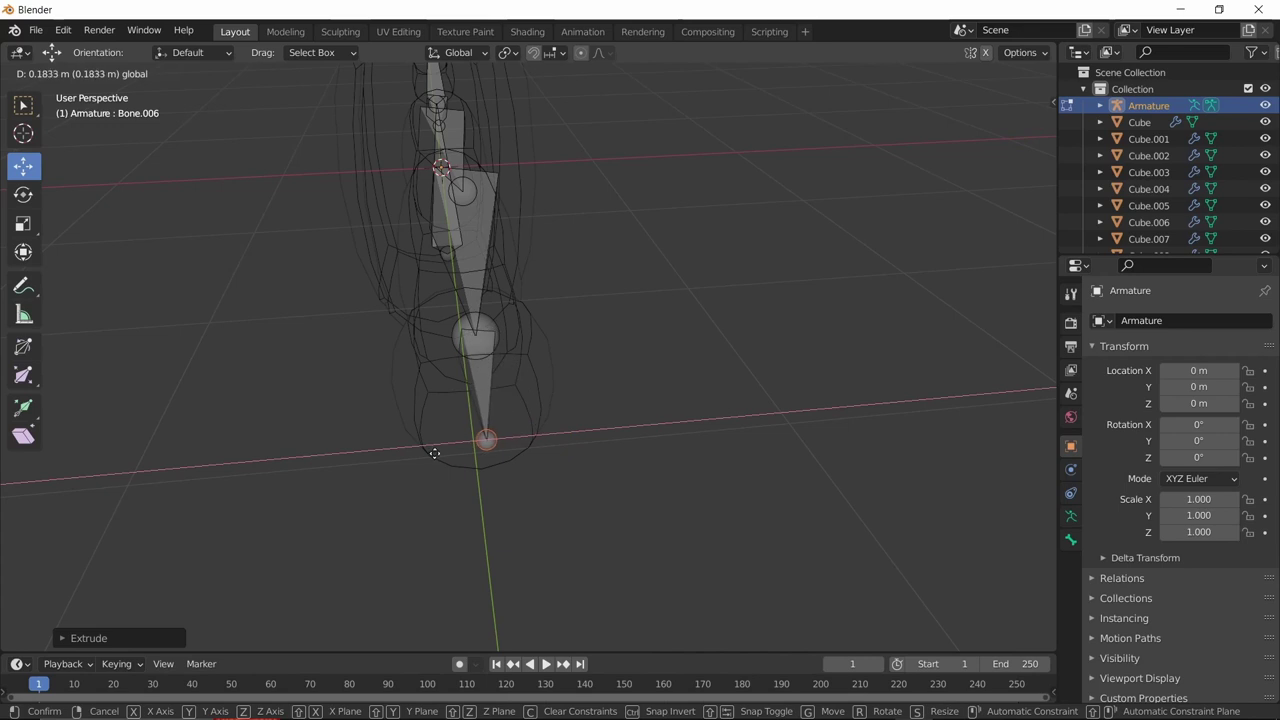
left_click(436, 454)
Extrude a shoulder bone about 0.76 m from the chest bone's upper joint to the -Y shoulder and adjust its end.
middle_click_drag(460, 428, 671, 380)
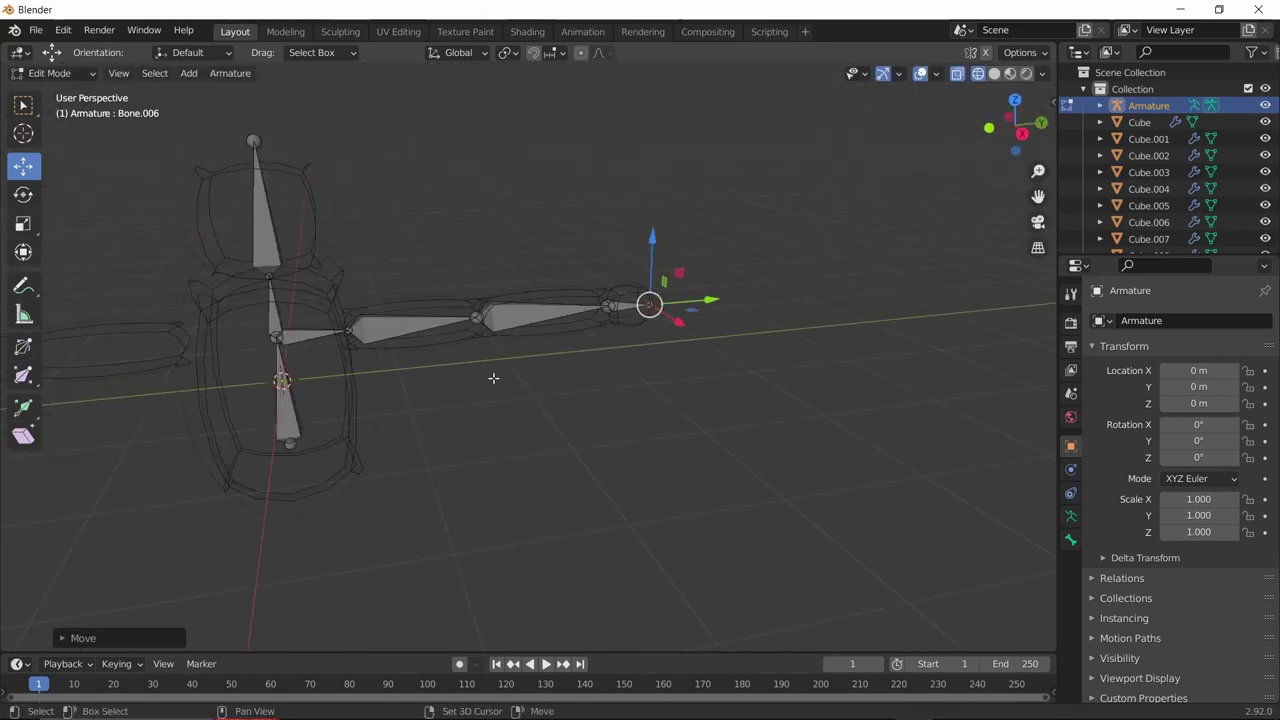
middle_click_drag(492, 378, 871, 346)
left_click(709, 297)
scroll(716, 318, "up", 4)
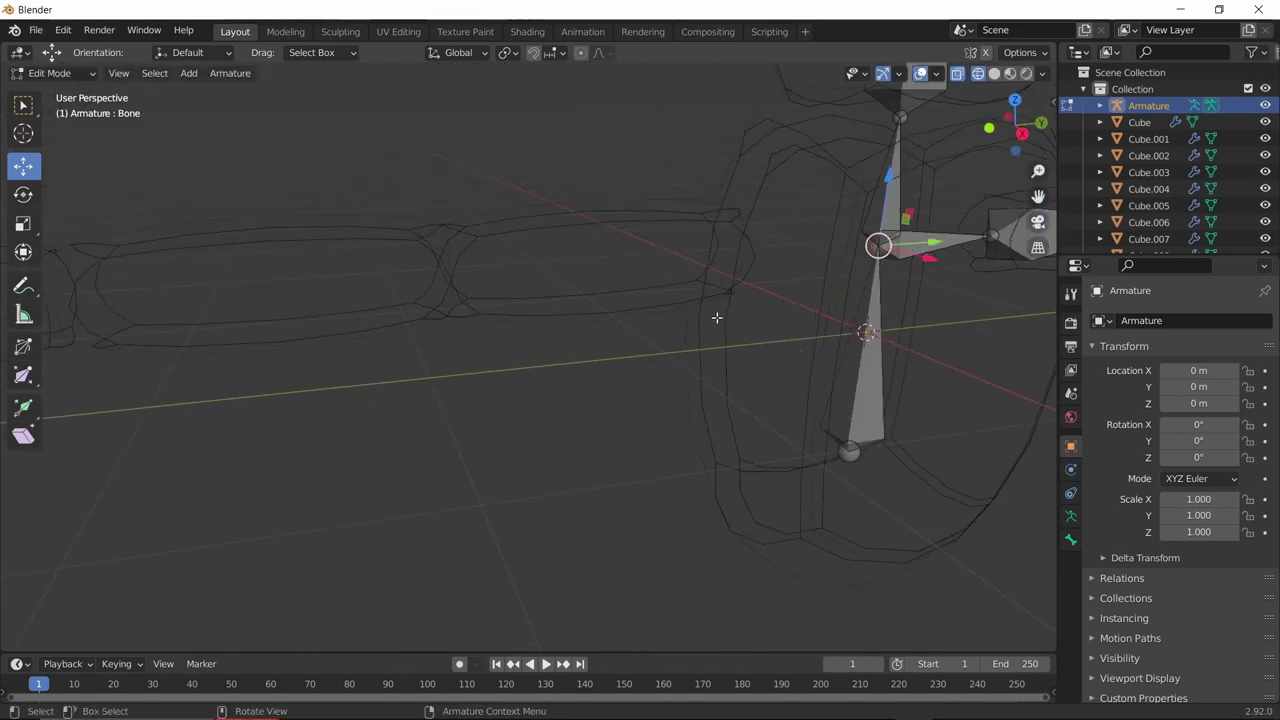
middle_click_drag(716, 318, 680, 309)
key("e")
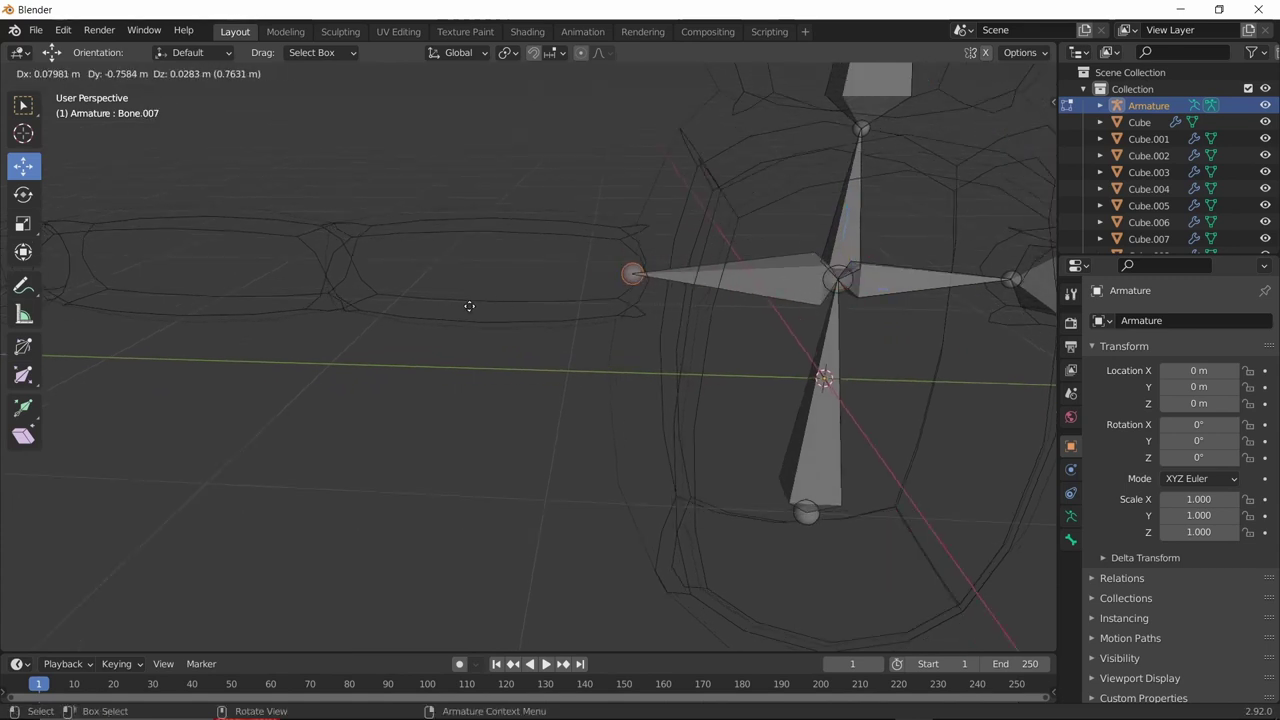
left_click(469, 306)
middle_click_drag(469, 306, 520, 323)
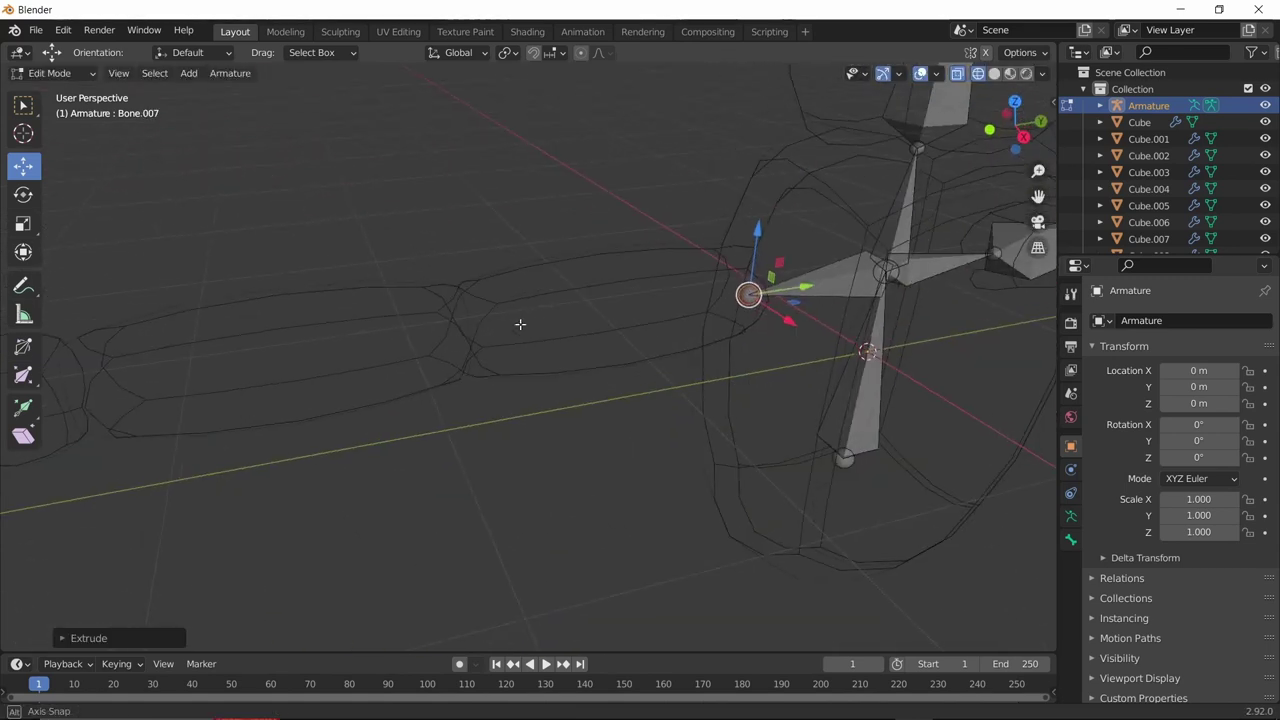
key("g")
left_click(775, 312)
Extrude an upper arm bone from the -Y shoulder to the elbow.
middle_click_drag(775, 312, 711, 301)
key("e")
left_click(391, 266)
Extrude a forearm bone from the -Y elbow to the wrist and move its end along X into the center of the arm mesh.
middle_click_drag(391, 266, 486, 306)
key("e")
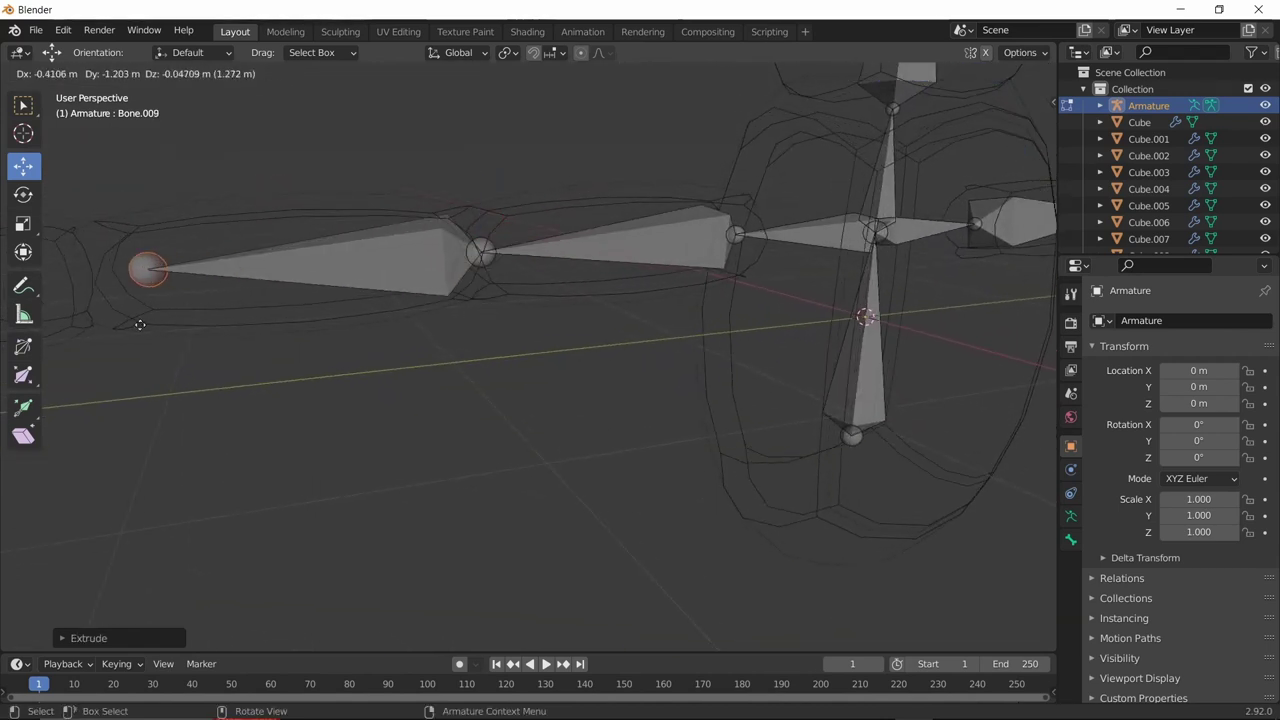
left_click(113, 324)
middle_click_drag(120, 323, 251, 346)
key("g")
key("x")
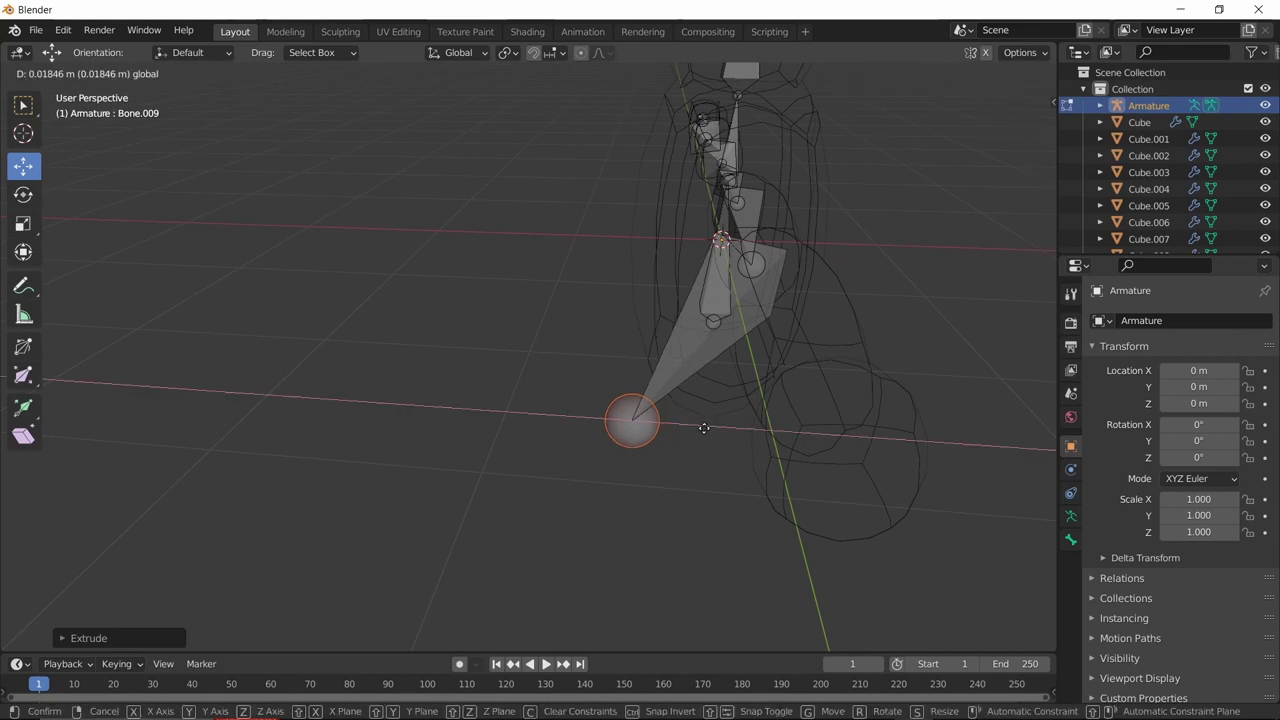
left_click(848, 423)
middle_click_drag(848, 423, 779, 426)
left_click_drag(362, 455, 384, 445)
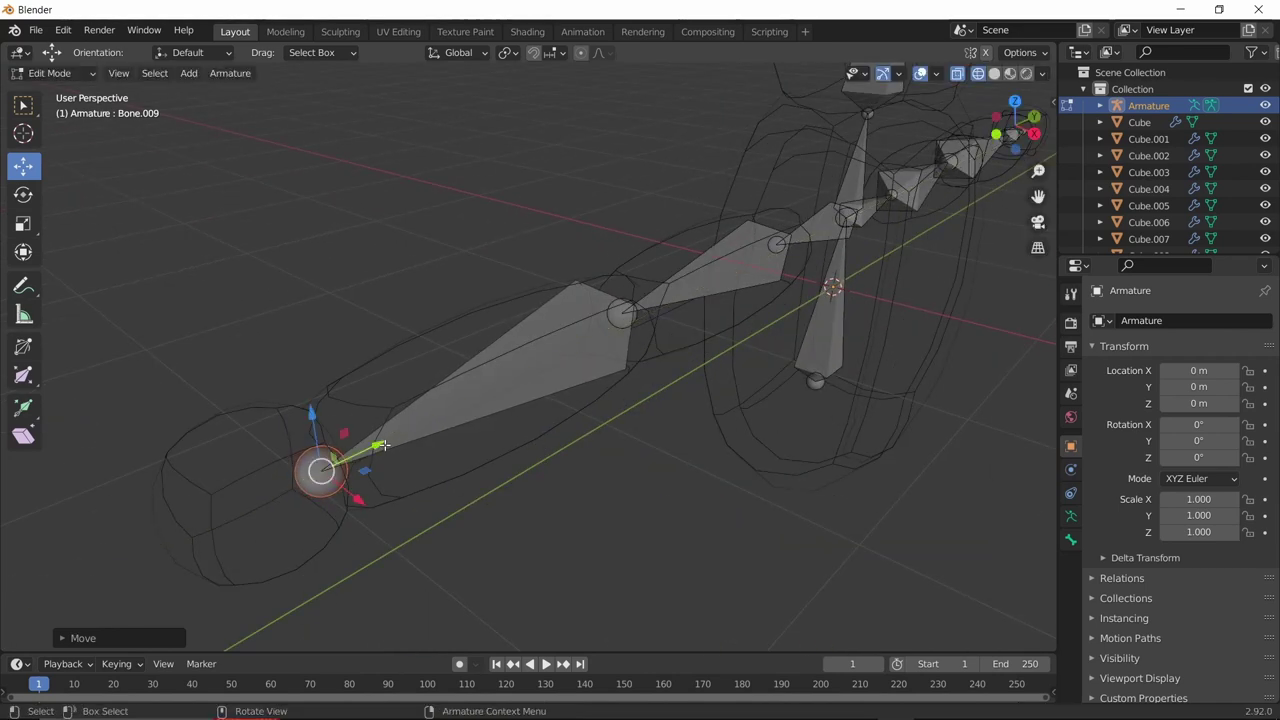
Extrude a hand bone from the -Y wrist to the end of the hand and lower its tip slightly along Z.
middle_click_drag(352, 447, 680, 423)
key("e")
left_click(512, 418)
middle_click_drag(511, 423, 640, 437)
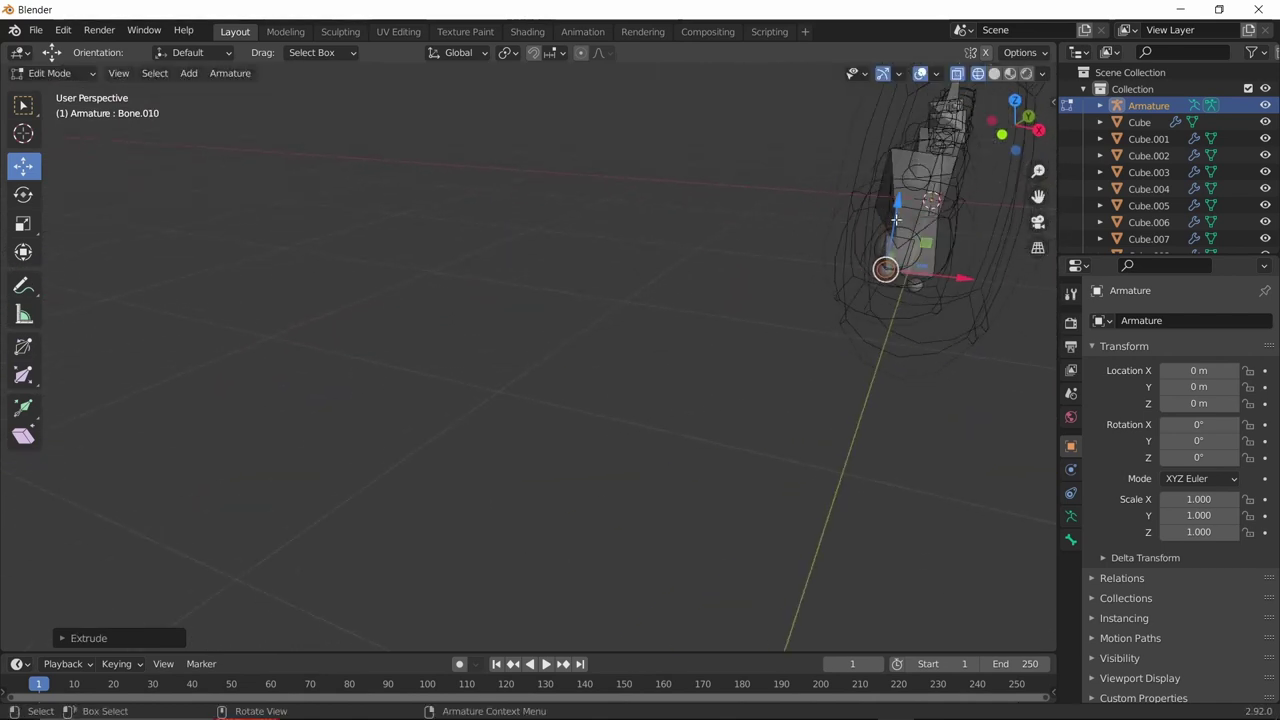
left_click_drag(896, 220, 895, 226)
Rename the lowest bone in the body as Chest.
middle_click_drag(750, 240, 593, 240)
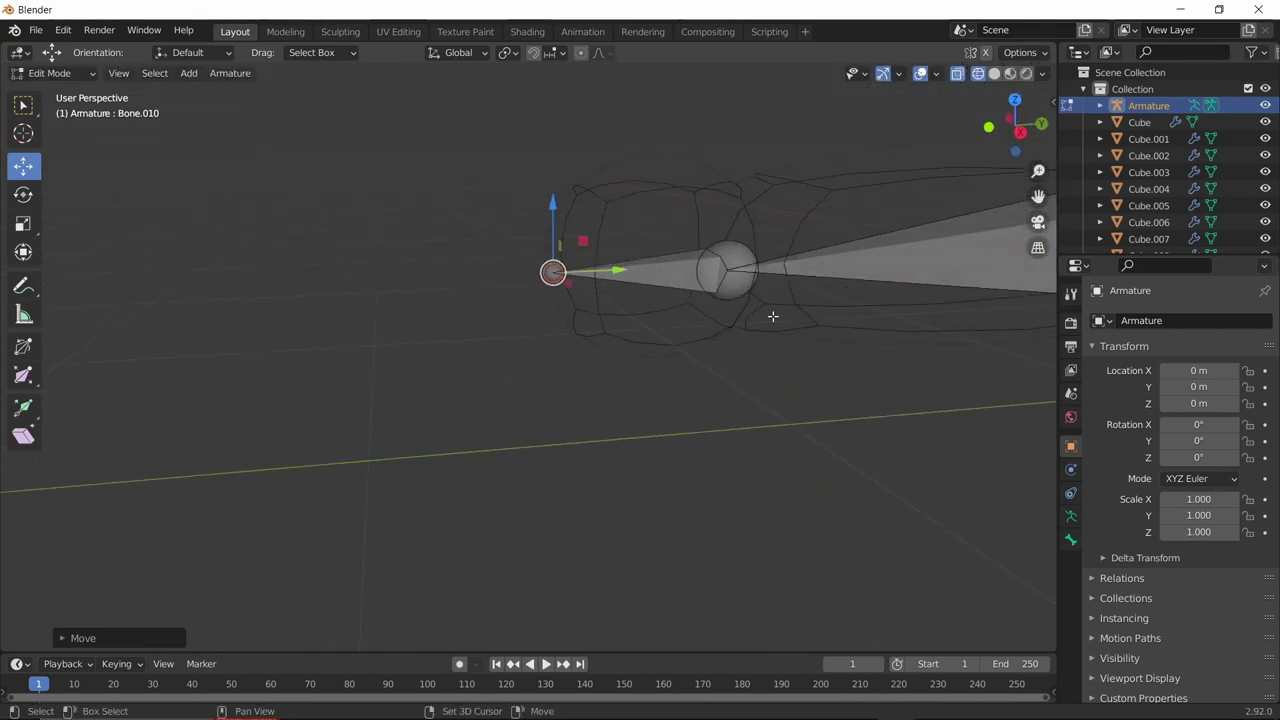
middle_click_drag(774, 316, 376, 316)
middle_click_drag(451, 357, 709, 329, "shift")
scroll(617, 317, "up", 3)
left_click(655, 320)
key("F2")
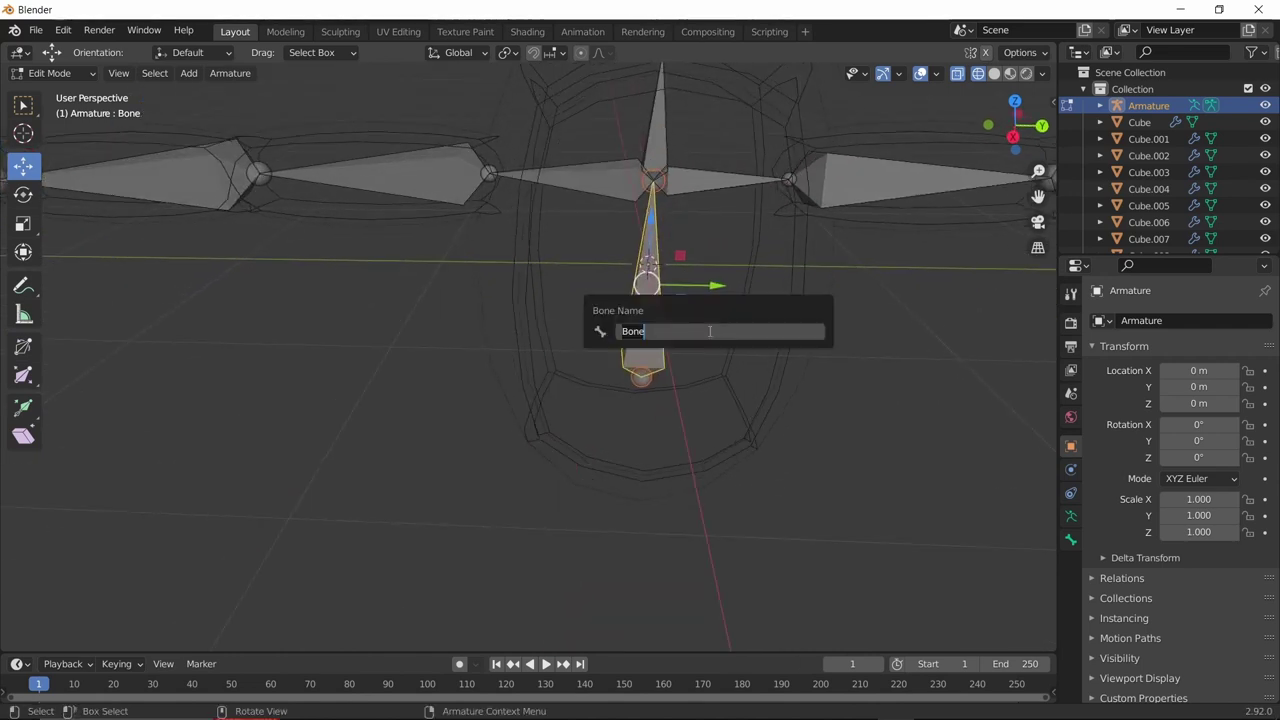
type("Chest")
key("Return")
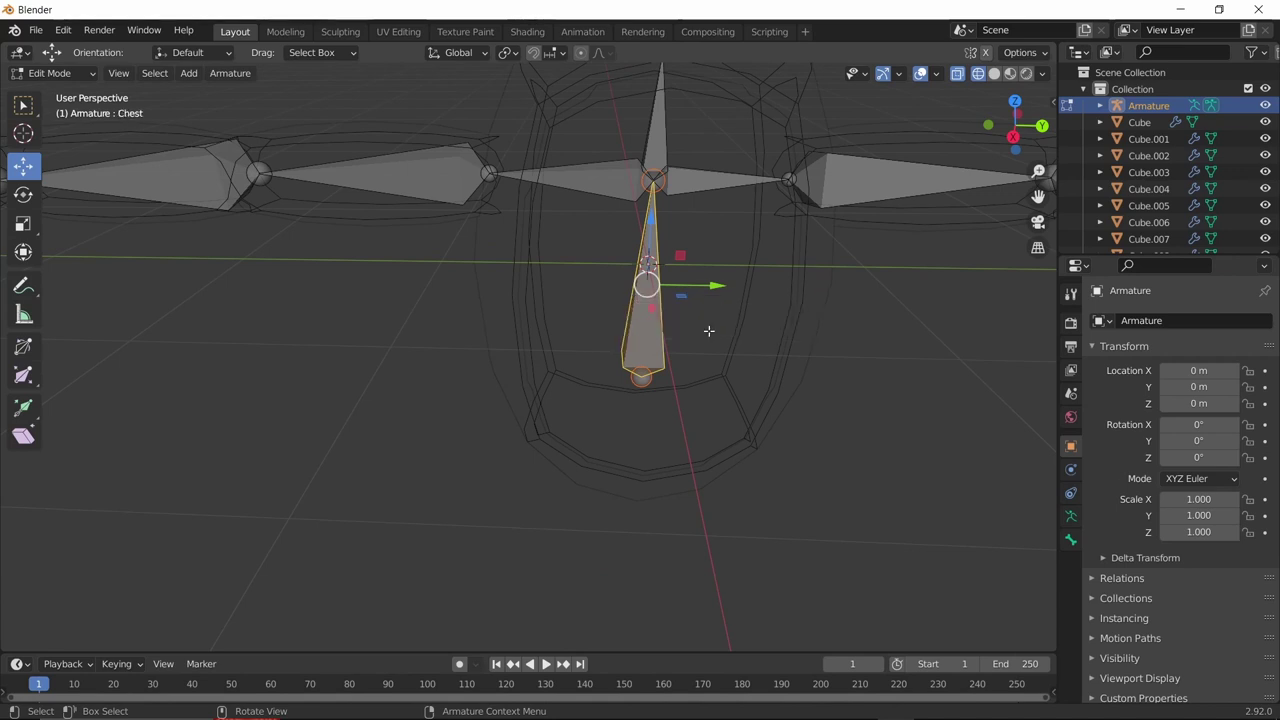
Rename the bone directly above the chest bone as neck.
left_click(651, 133)
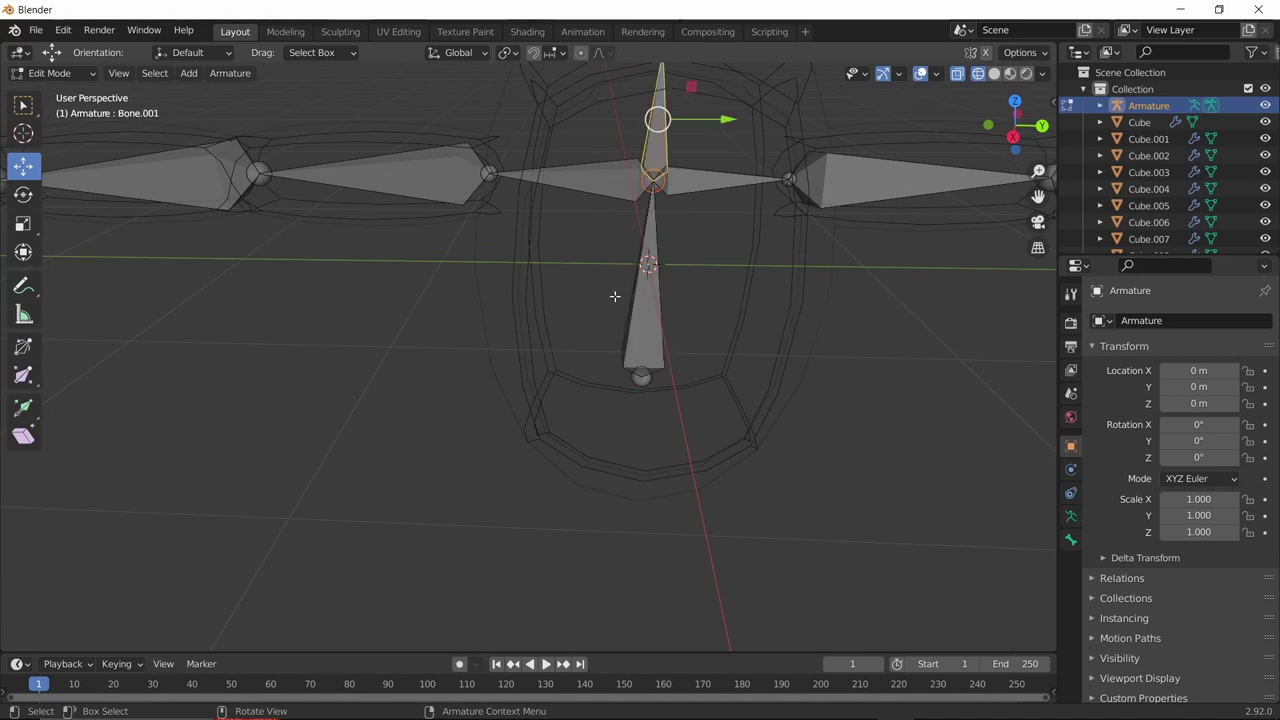
key("F2")
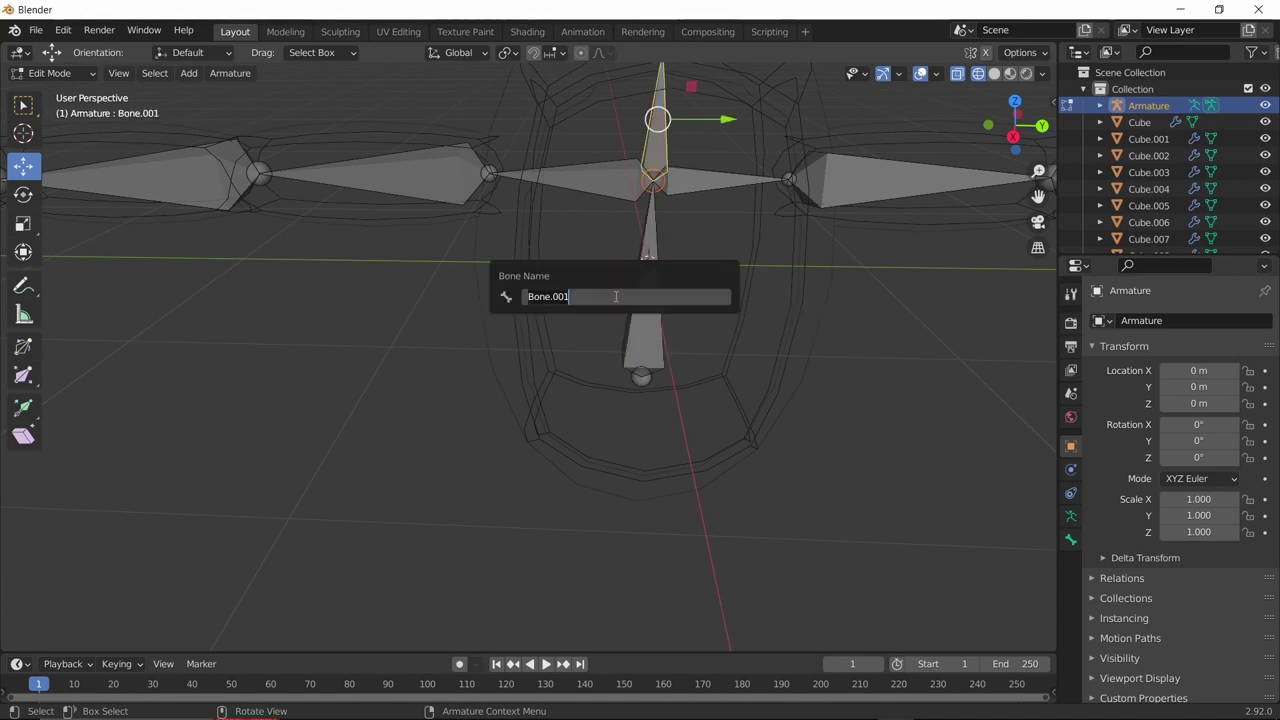
type("neck")
key("Return")
Rename the bone inside the head as head.
middle_click_drag(423, 375, 589, 199)
left_click(616, 128)
key("F2")
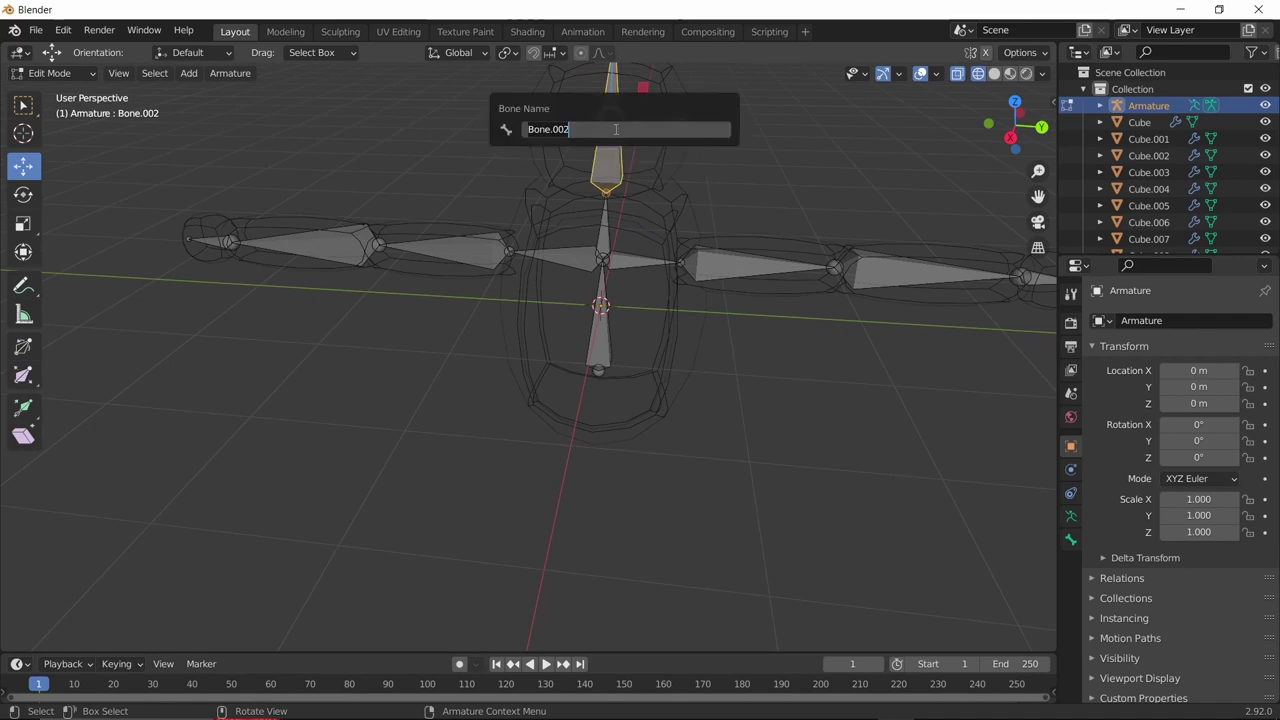
type("head")
key("Return")
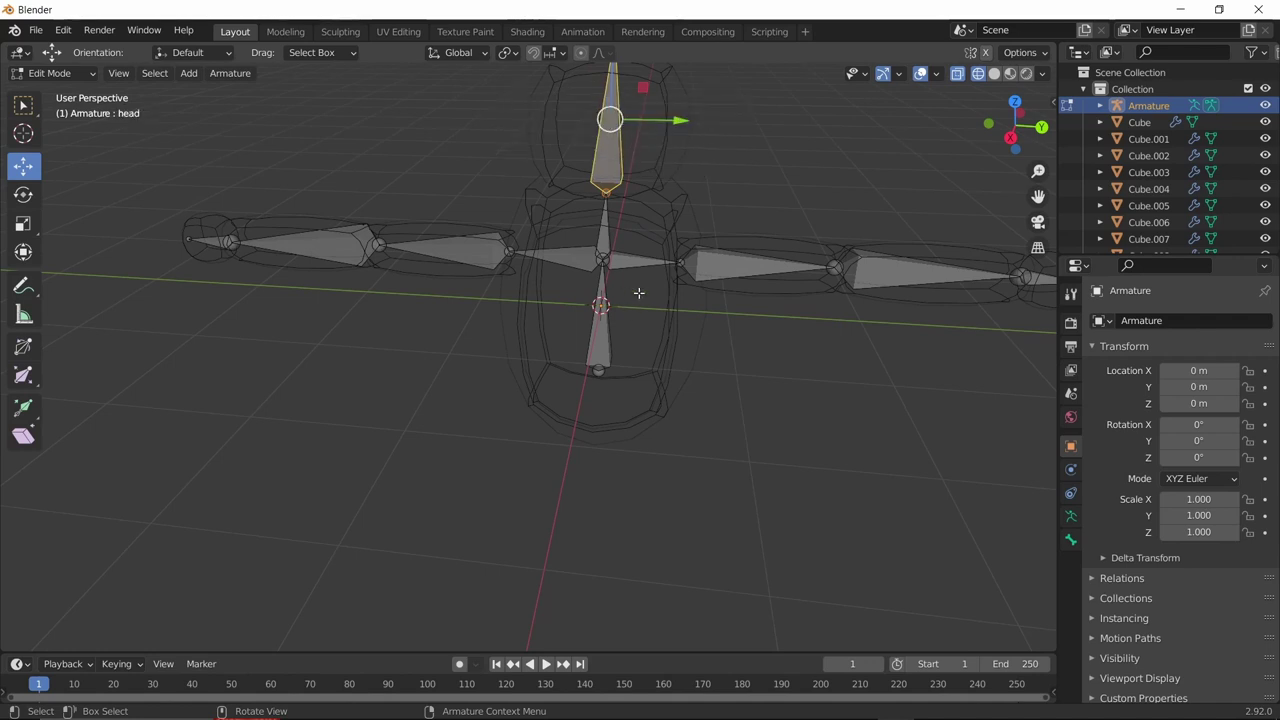
Rename the bone running from the chest toward the +Y arm as Shoulder.l.
middle_click_drag(638, 293, 597, 290)
middle_click_drag(557, 252, 602, 256)
left_click(641, 262)
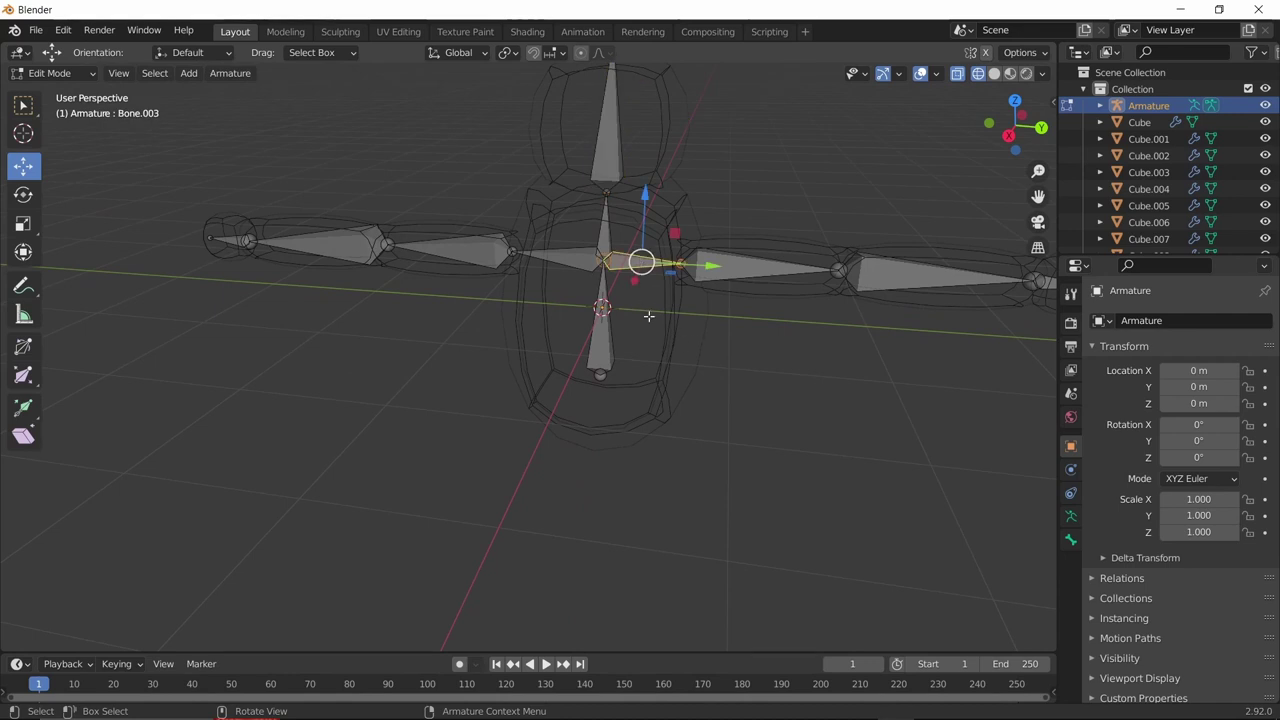
middle_click_drag(555, 301, 670, 350)
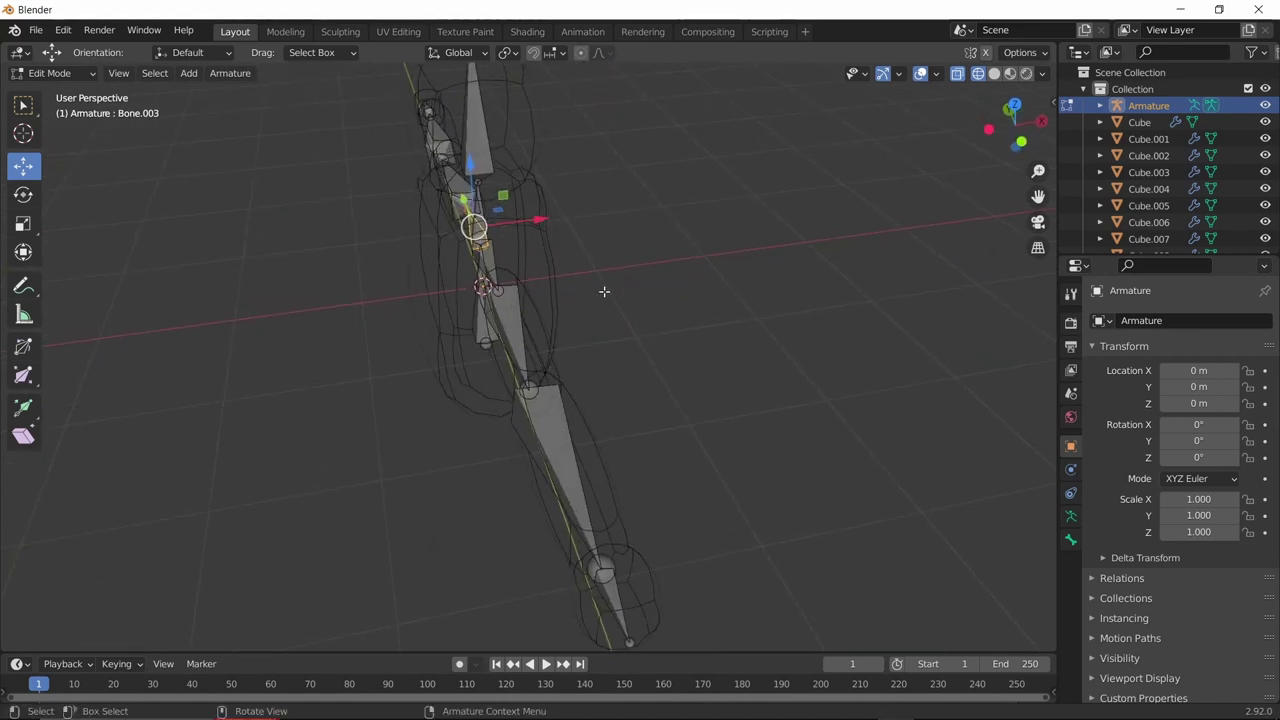
middle_click_drag(609, 291, 451, 313)
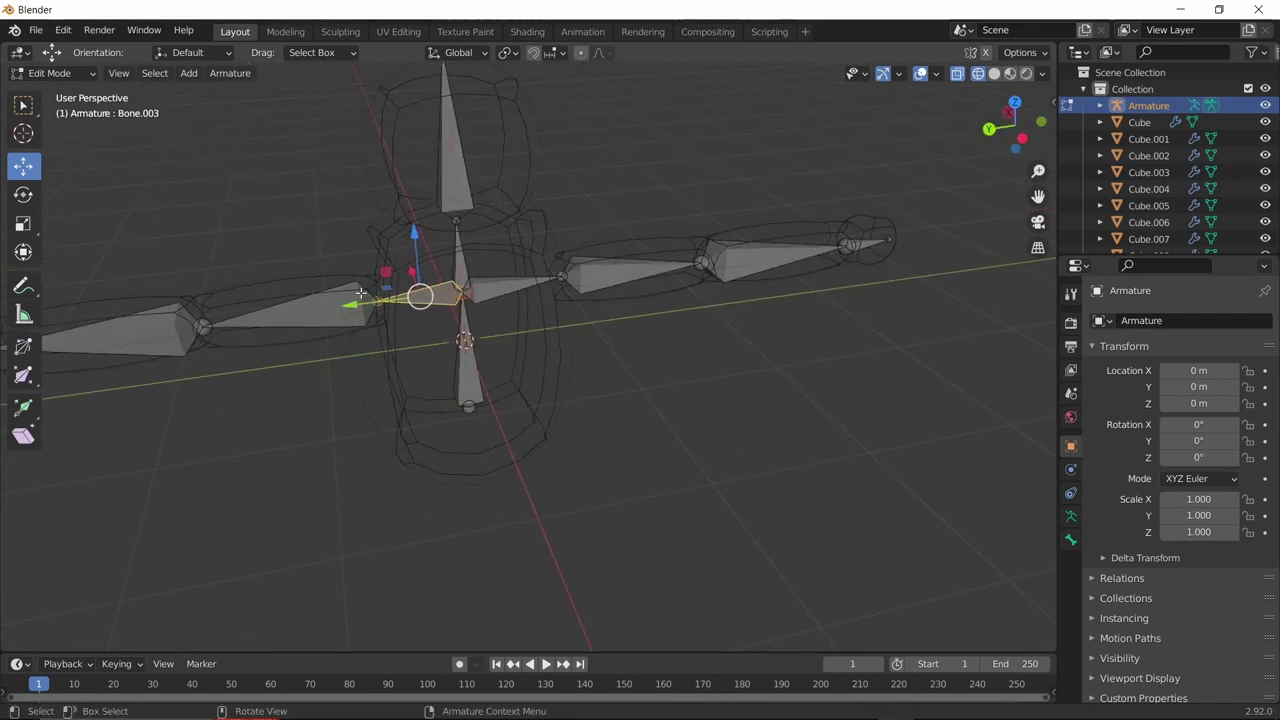
middle_click_drag(367, 304, 737, 312)
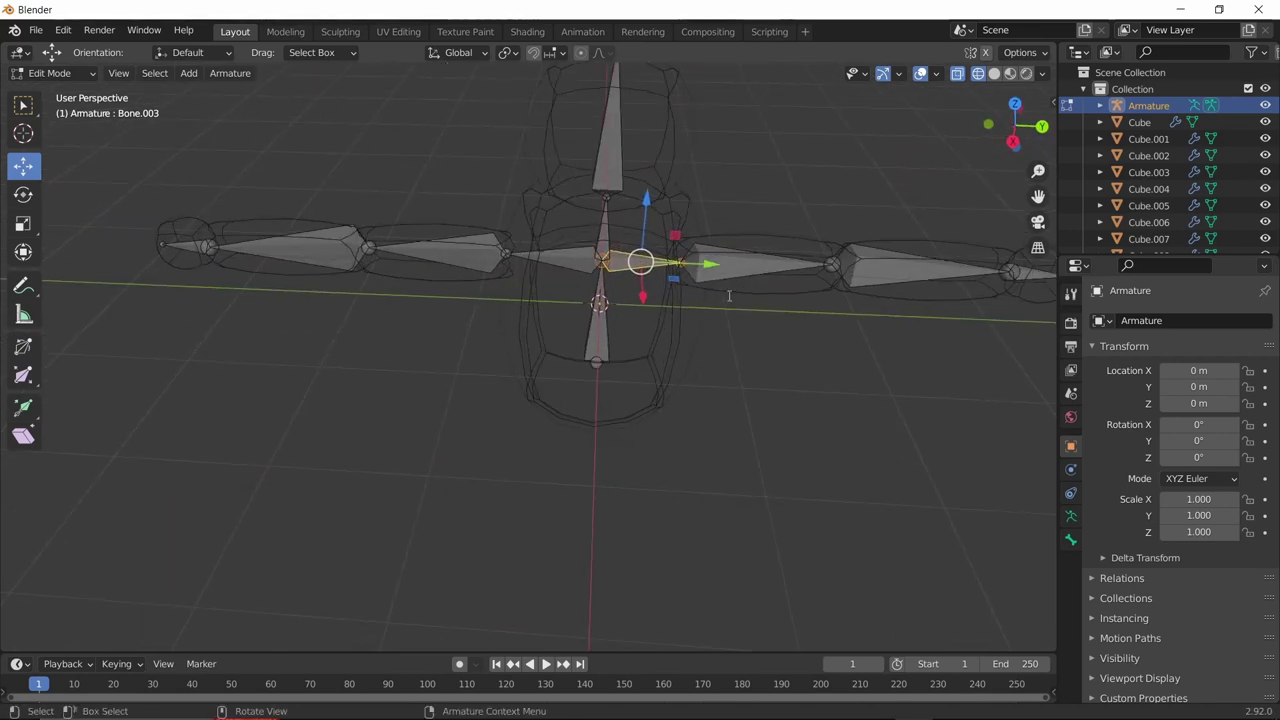
key("F2")
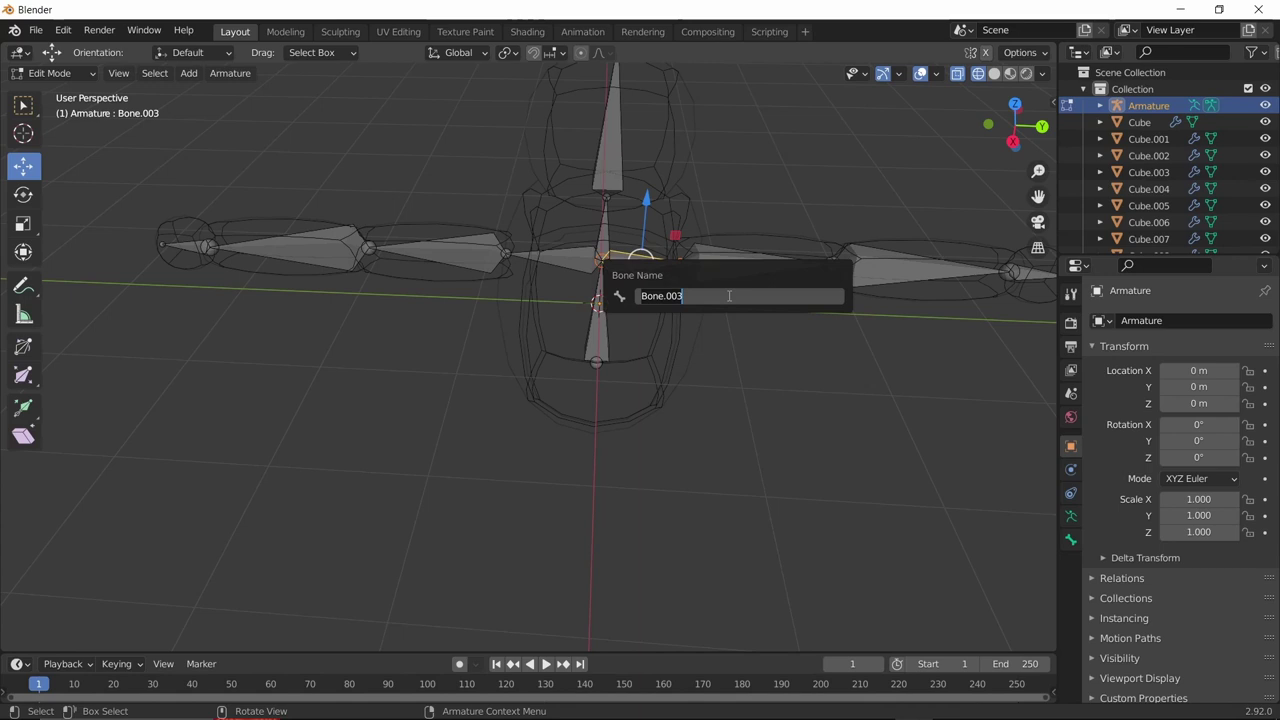
key("BackSpace")
type("Shoulder.l")
key("Return")
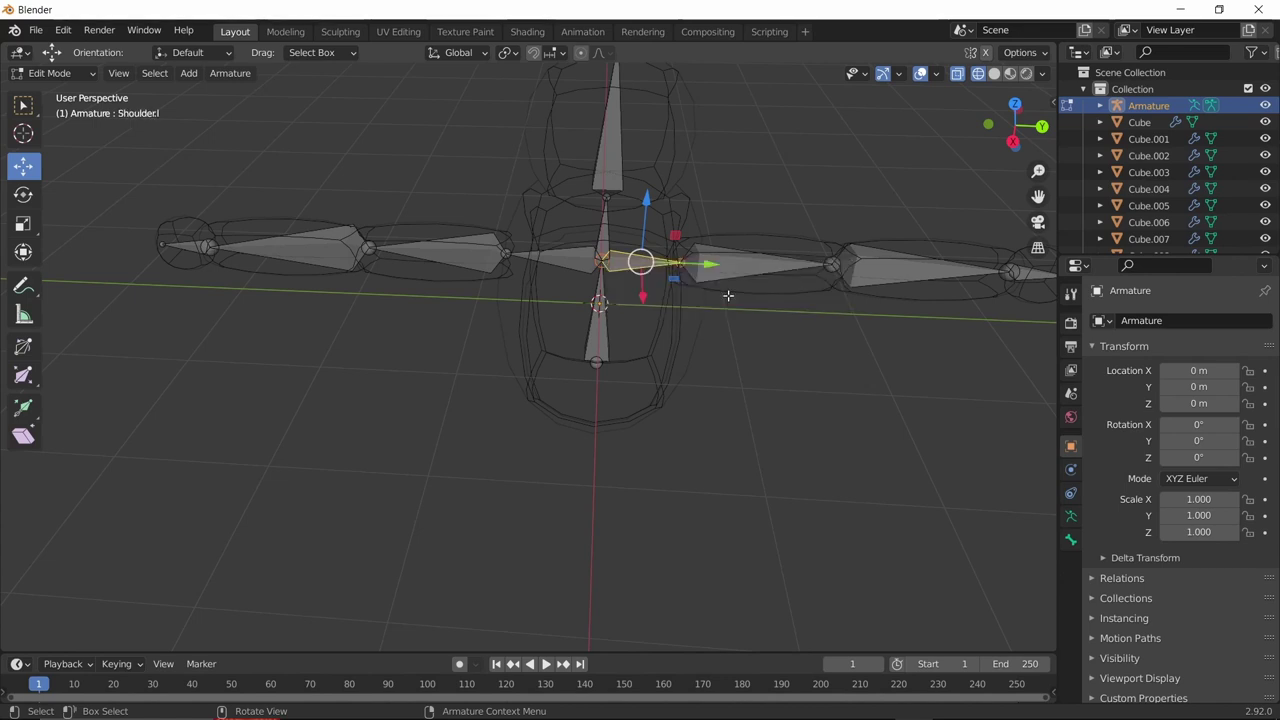
Rename the bone running from the chest toward the -Y arm as shoulder.r.
left_click(568, 265)
key("F2")
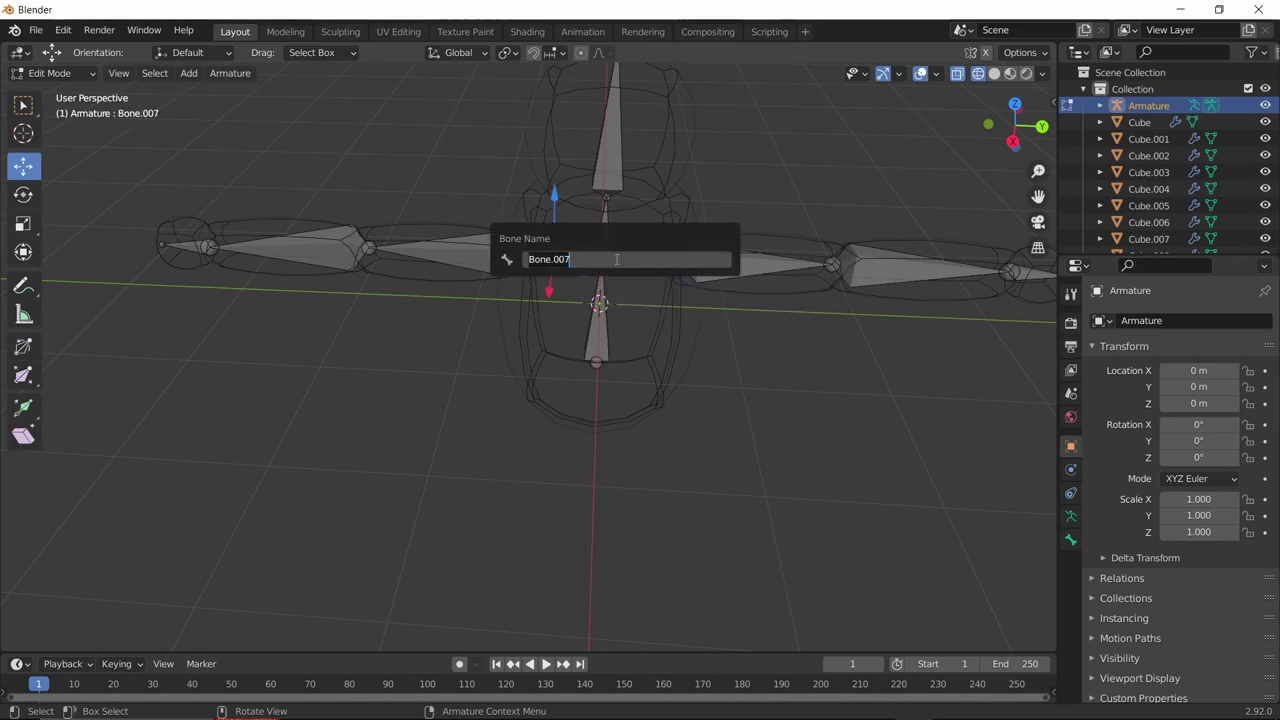
type("shoulder.r")
key("Return")
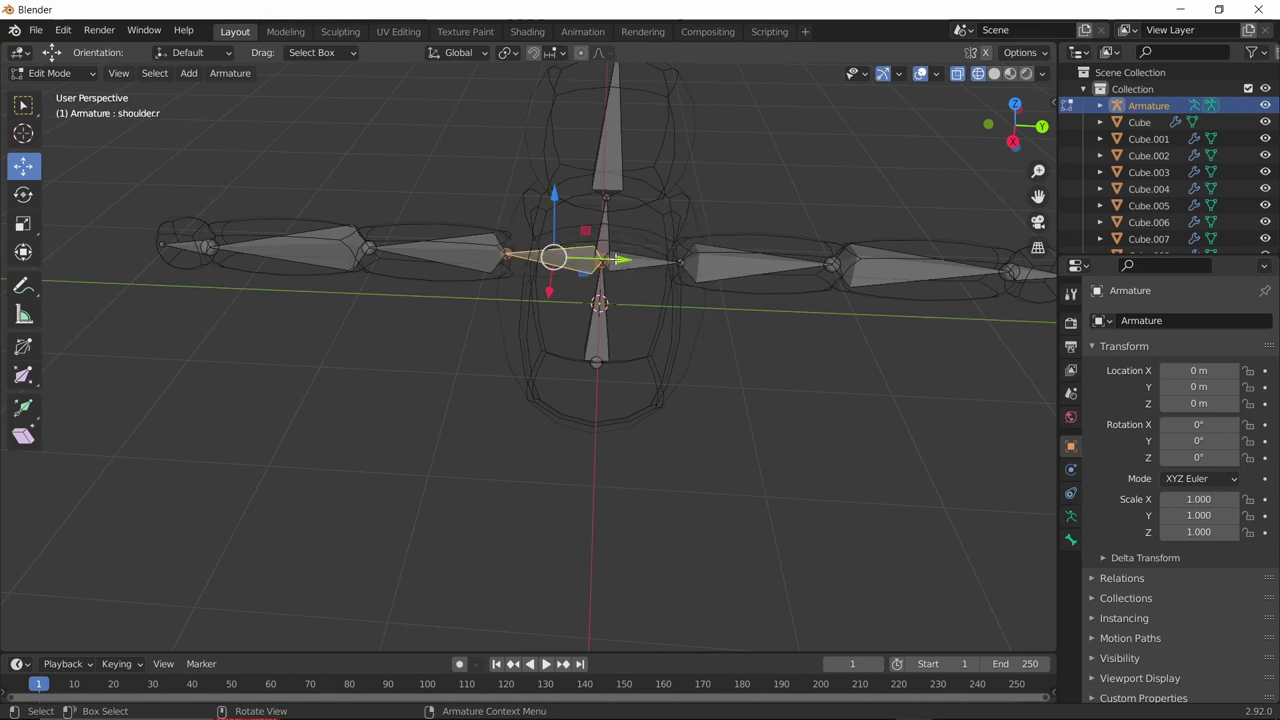
Rename the upper arm bone on the +Y side as upperarm.l.
left_click(755, 263)
key("F2")
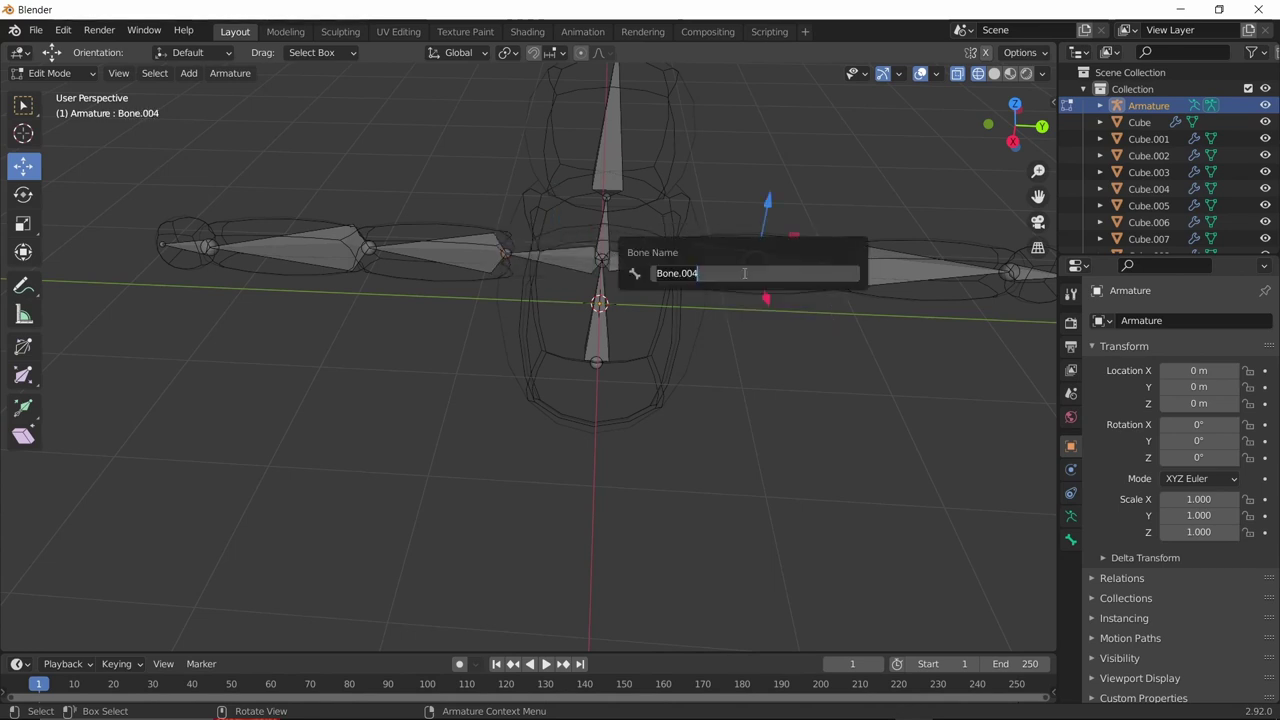
type("upperamd.l")
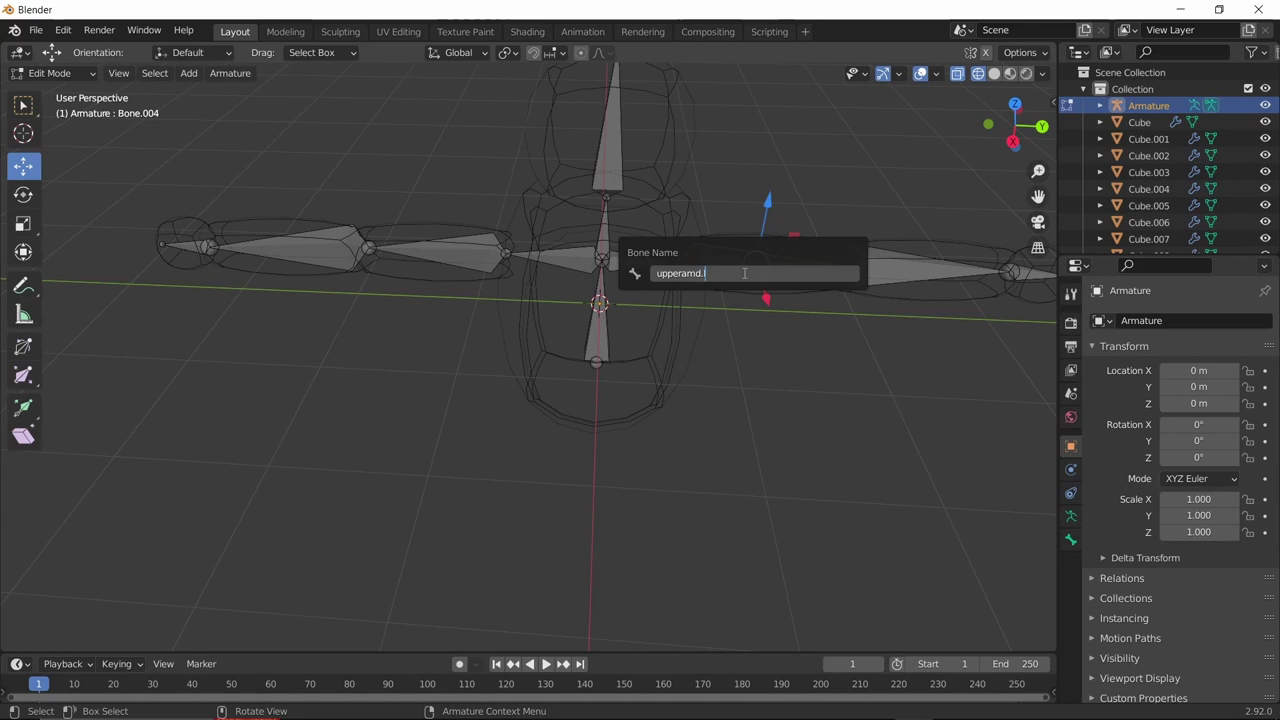
key("Return")
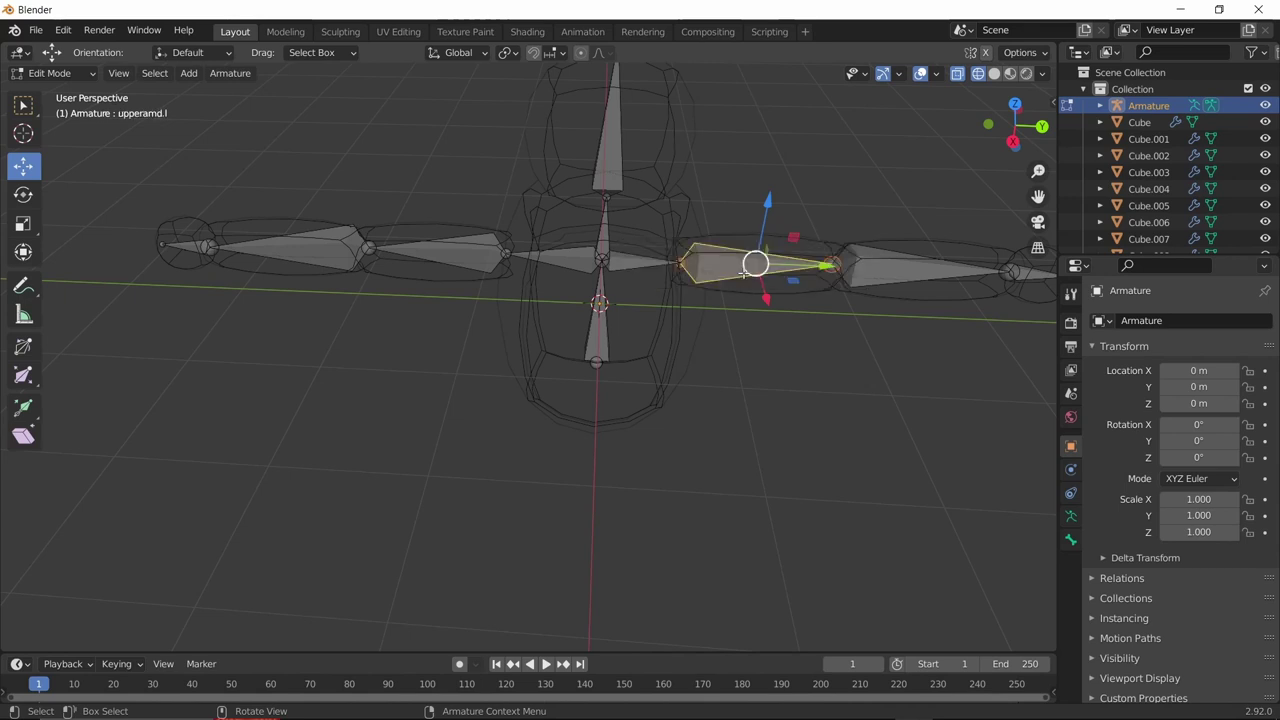
key("F2")
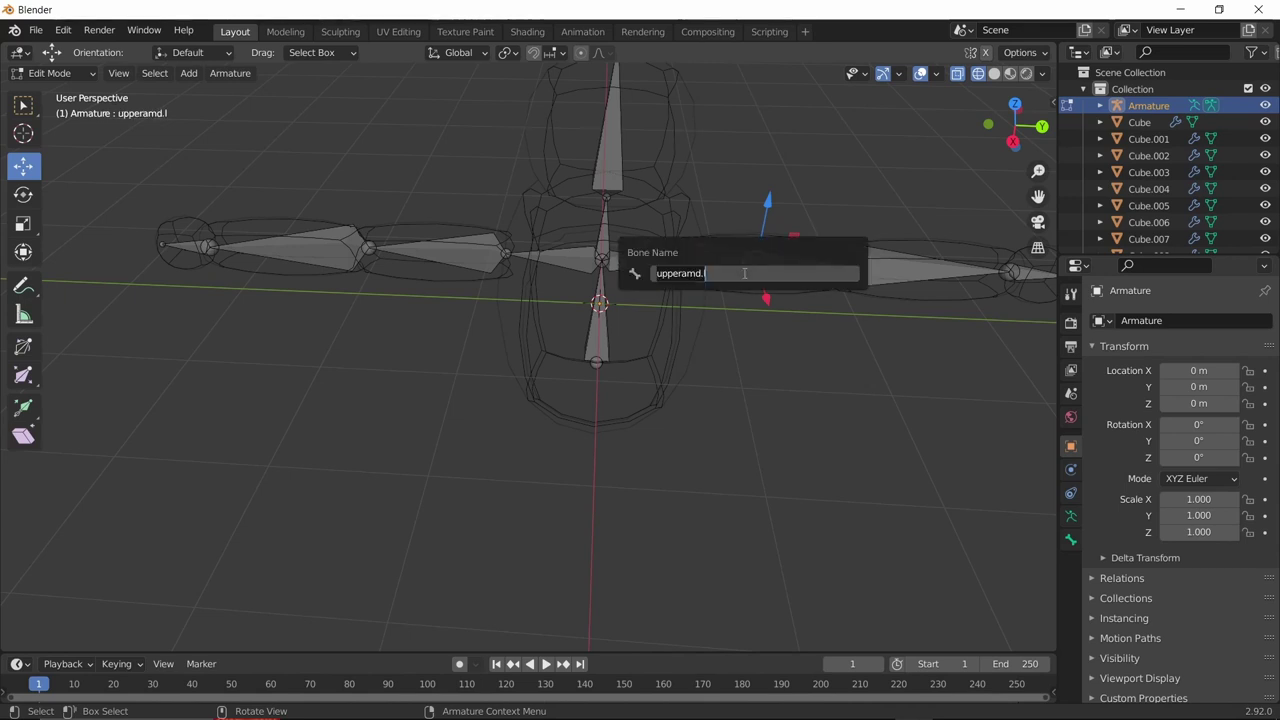
left_click(744, 273)
key("Return")
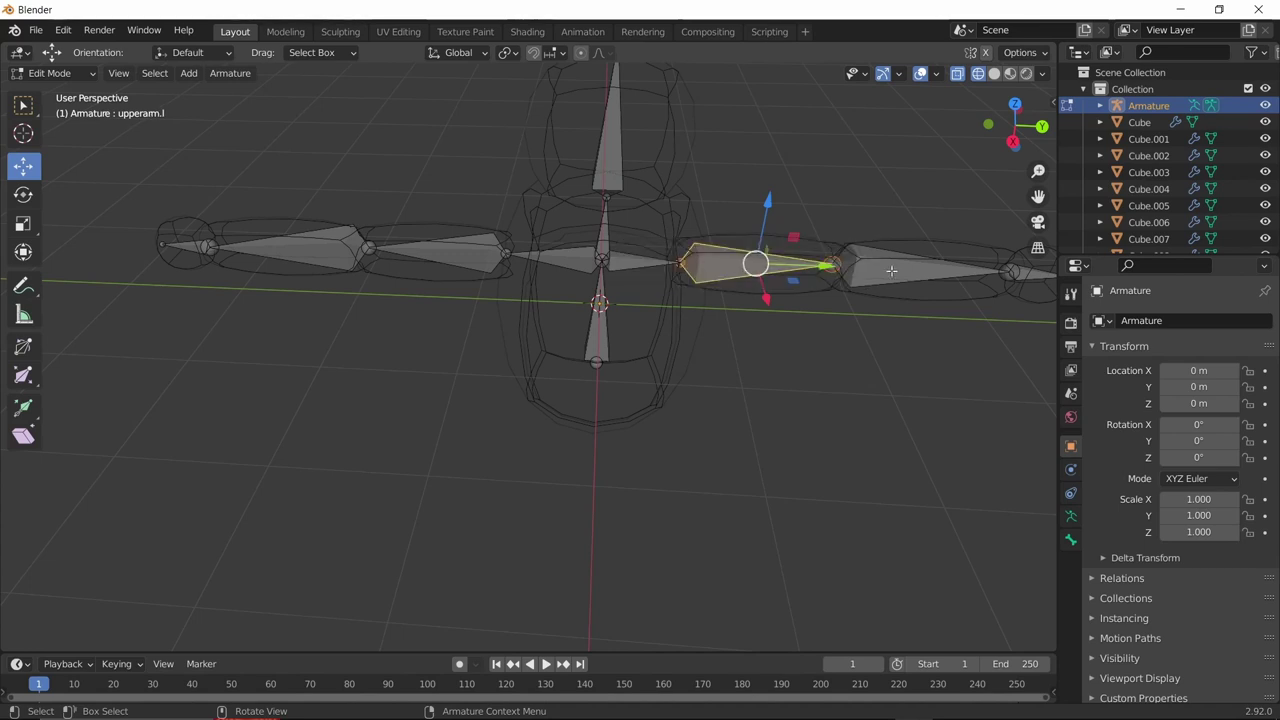
Rename the lower arm bone on the +Y side as forearm.l.
left_click(891, 270)
key("F2")
type("forearm")
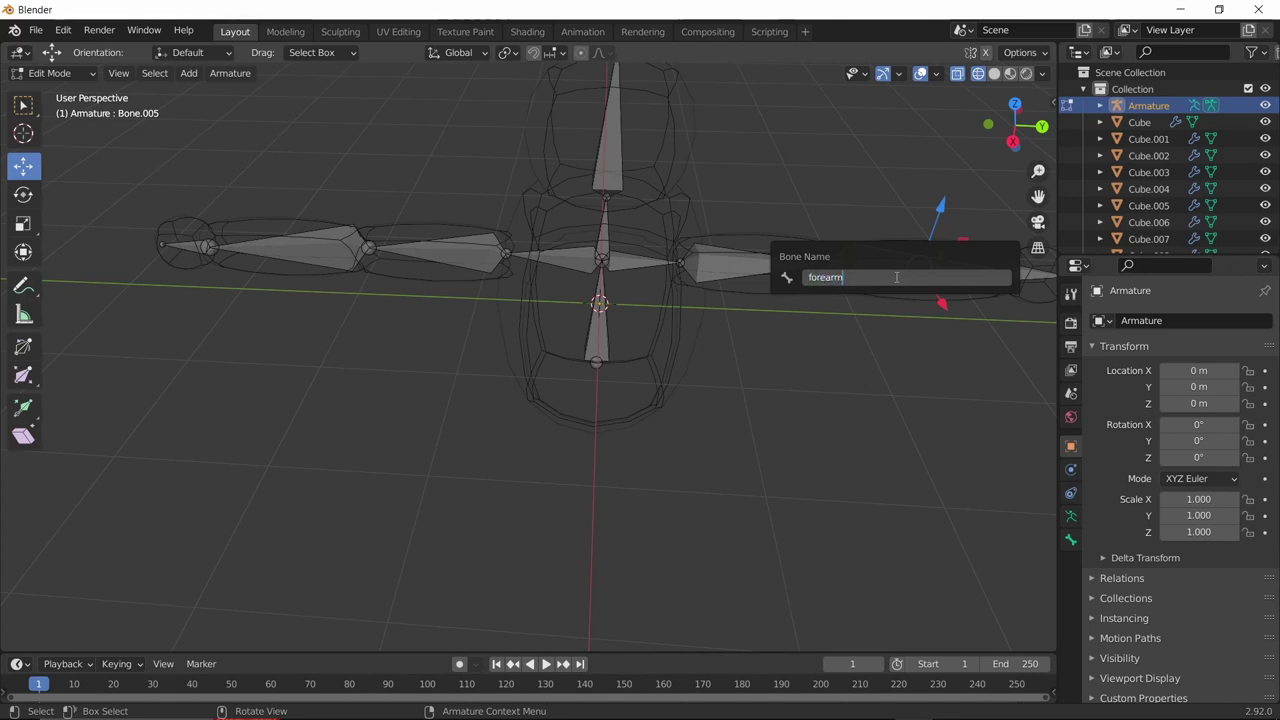
type(".l")
key("Return")
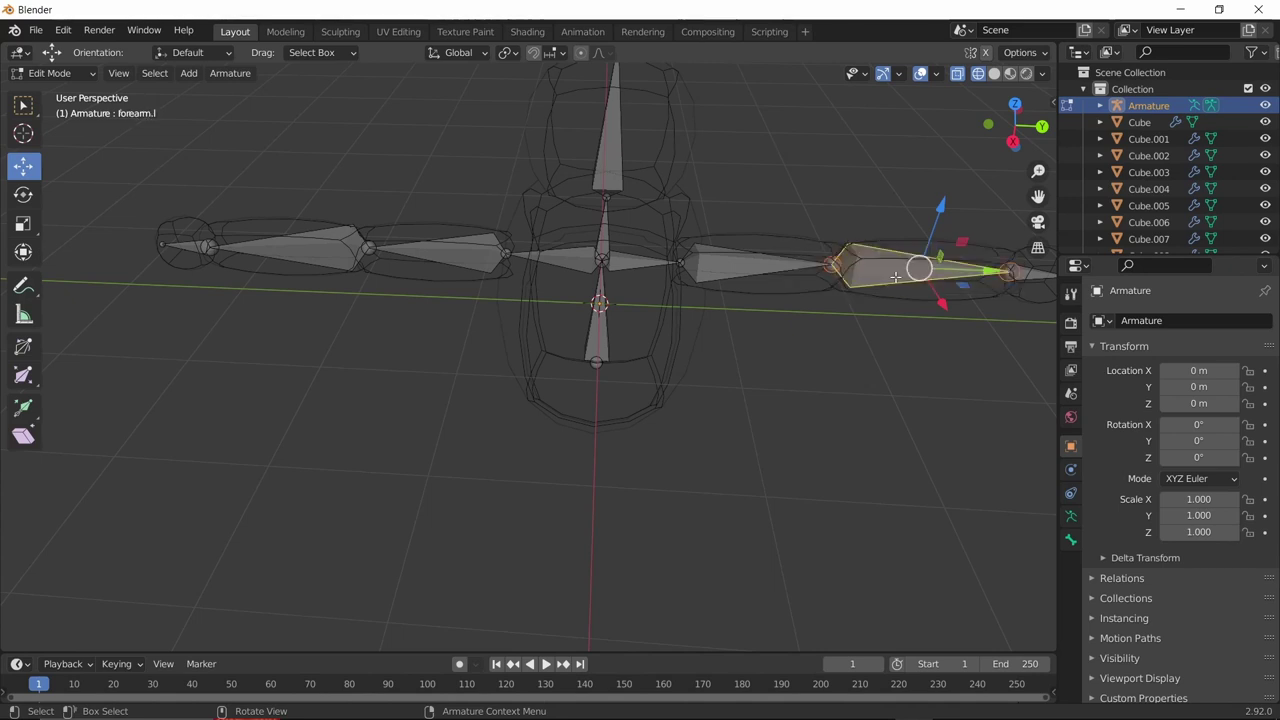
Rename the bone inside the +Y hand as hand.l.
right_click_drag(815, 336, 786, 353, "shift")
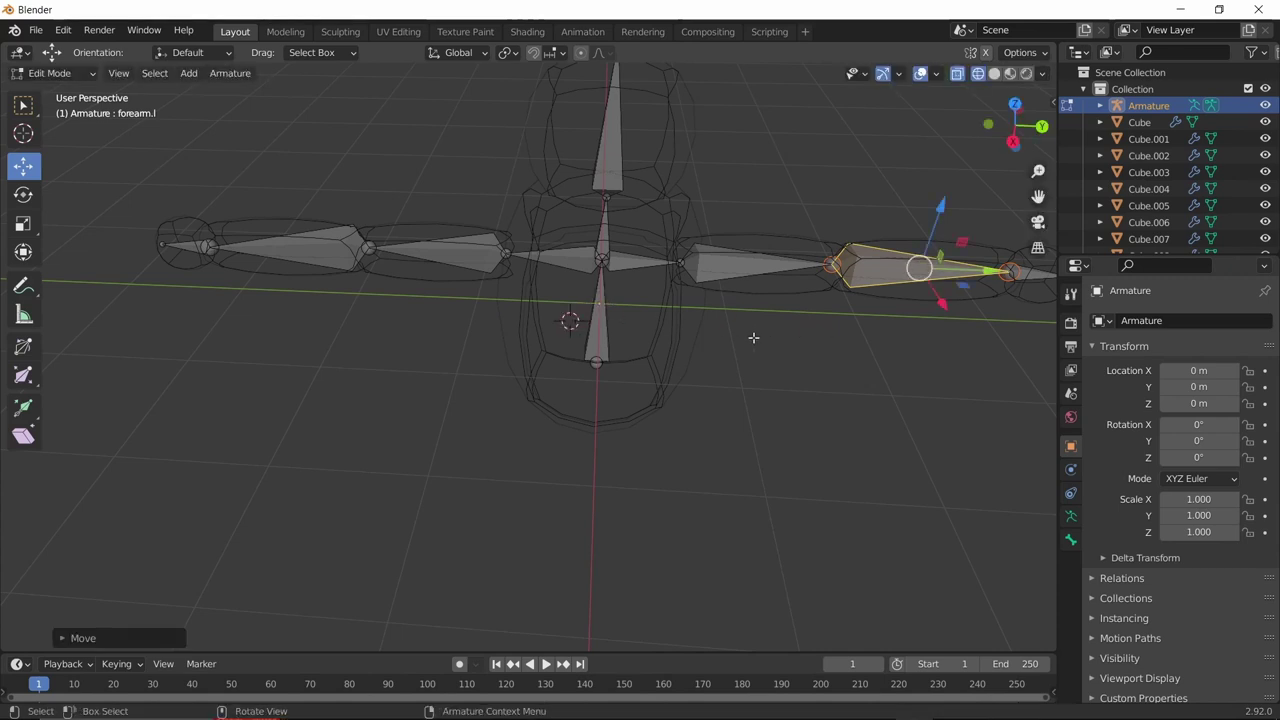
middle_click_drag(749, 341, 588, 297)
key("e")
left_click(600, 291)
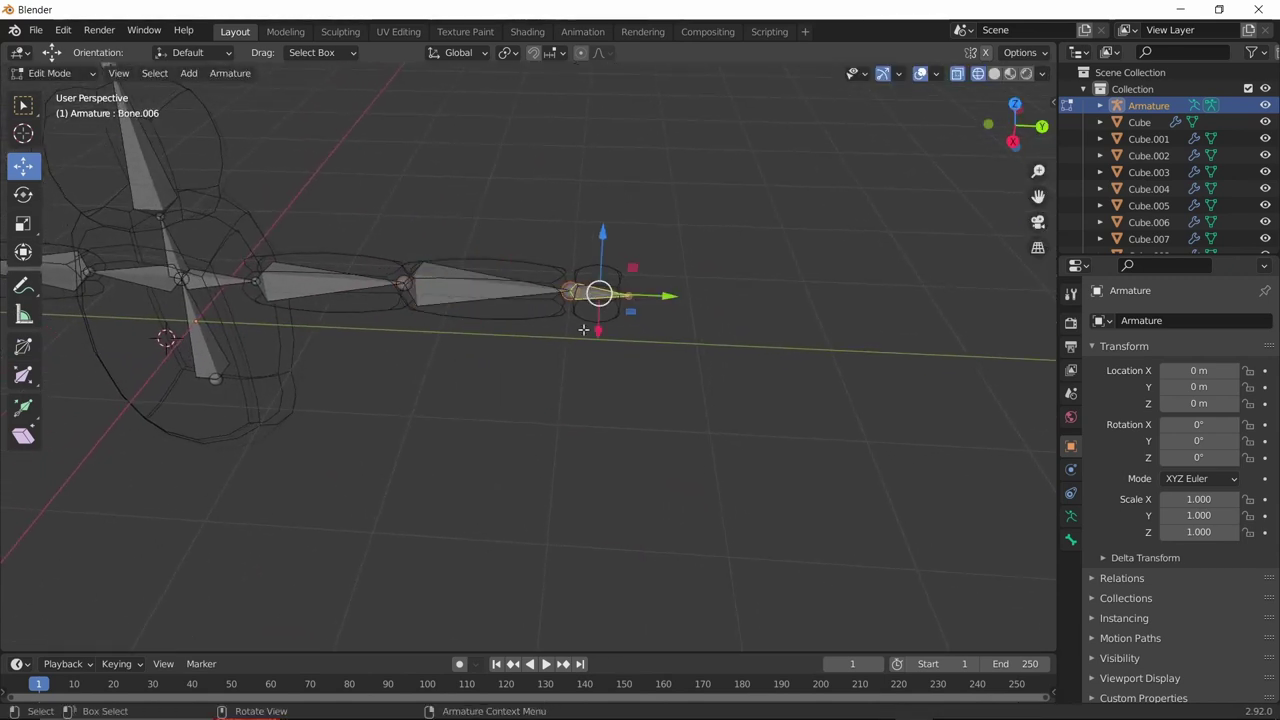
key("F2")
key("BackSpace")
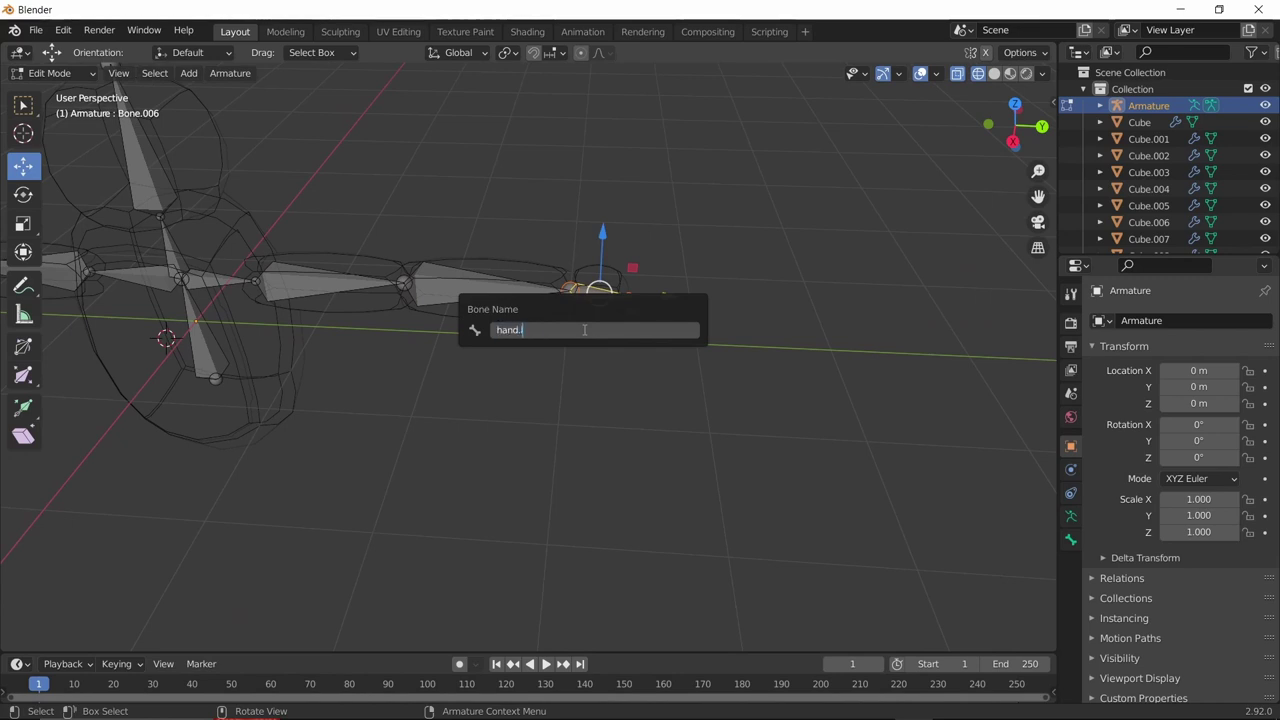
key("Return")
Rename the upper arm bone on the -Y side as upperarm, with the same right-side suffix as the shoulder bone beside it.
middle_click_drag(477, 326, 963, 339, "shift")
left_click(530, 290)
left_click(578, 283)
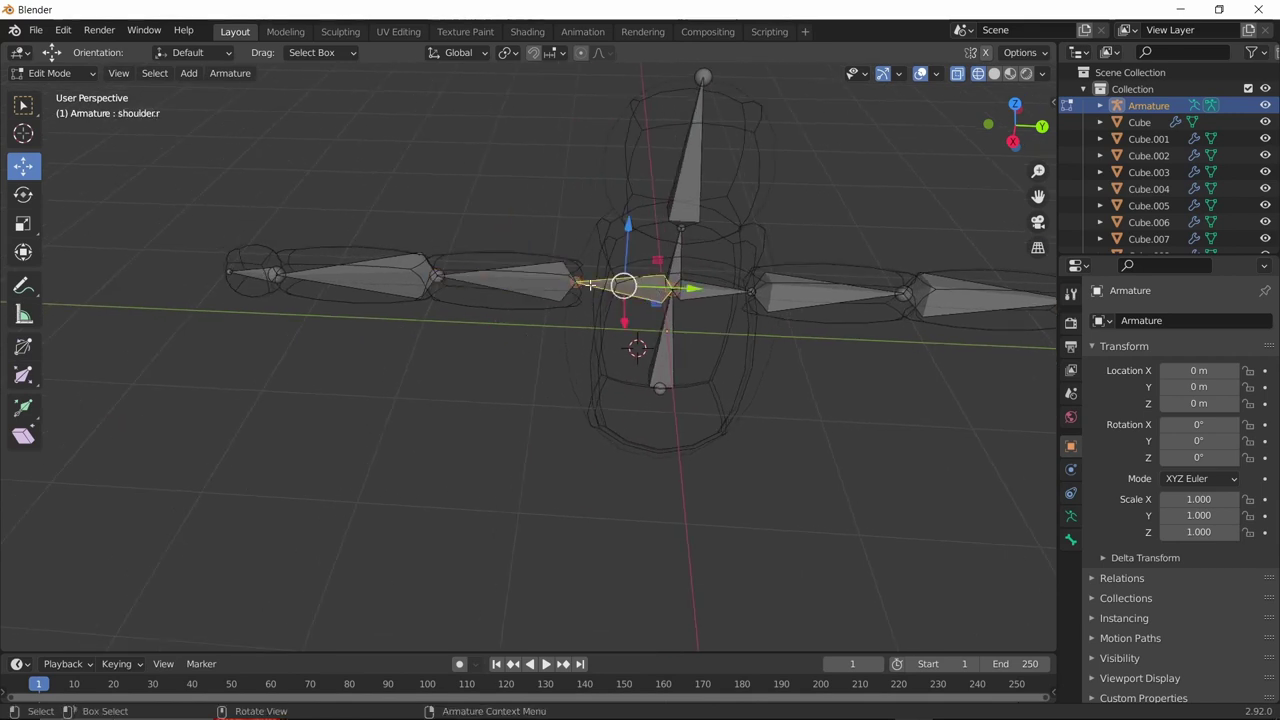
left_click(521, 279)
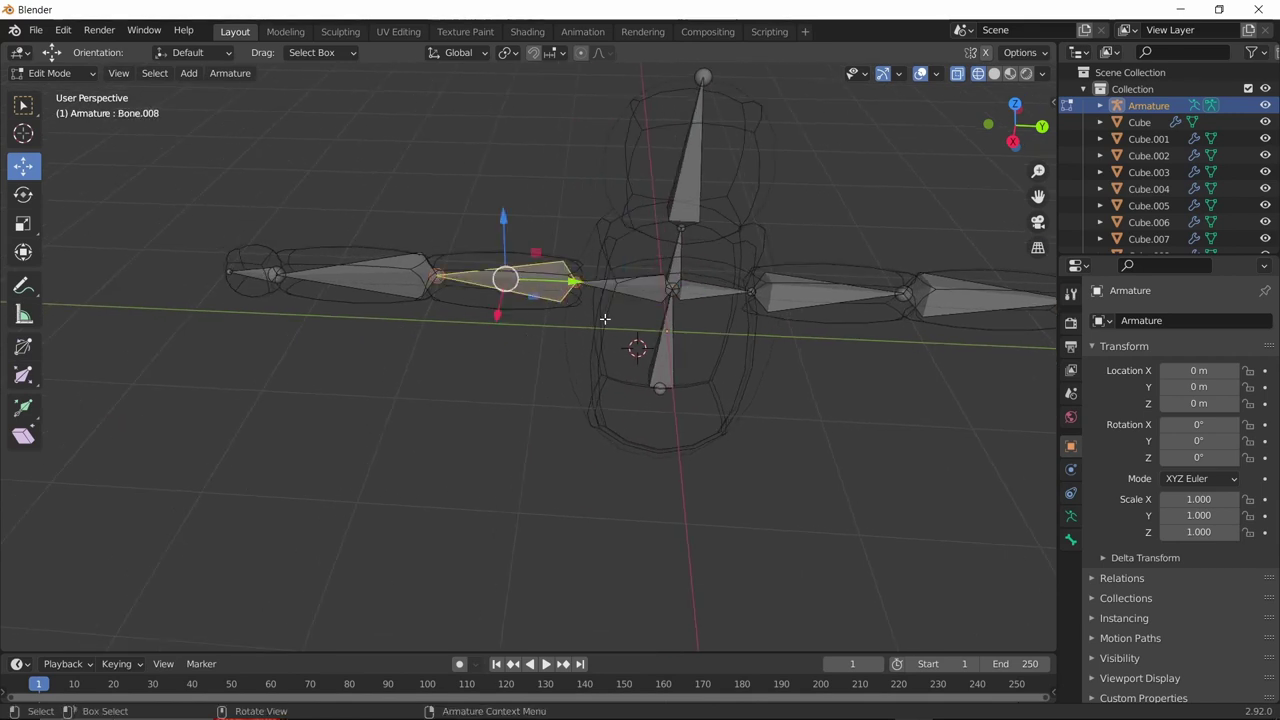
key("F2")
type("uppera")
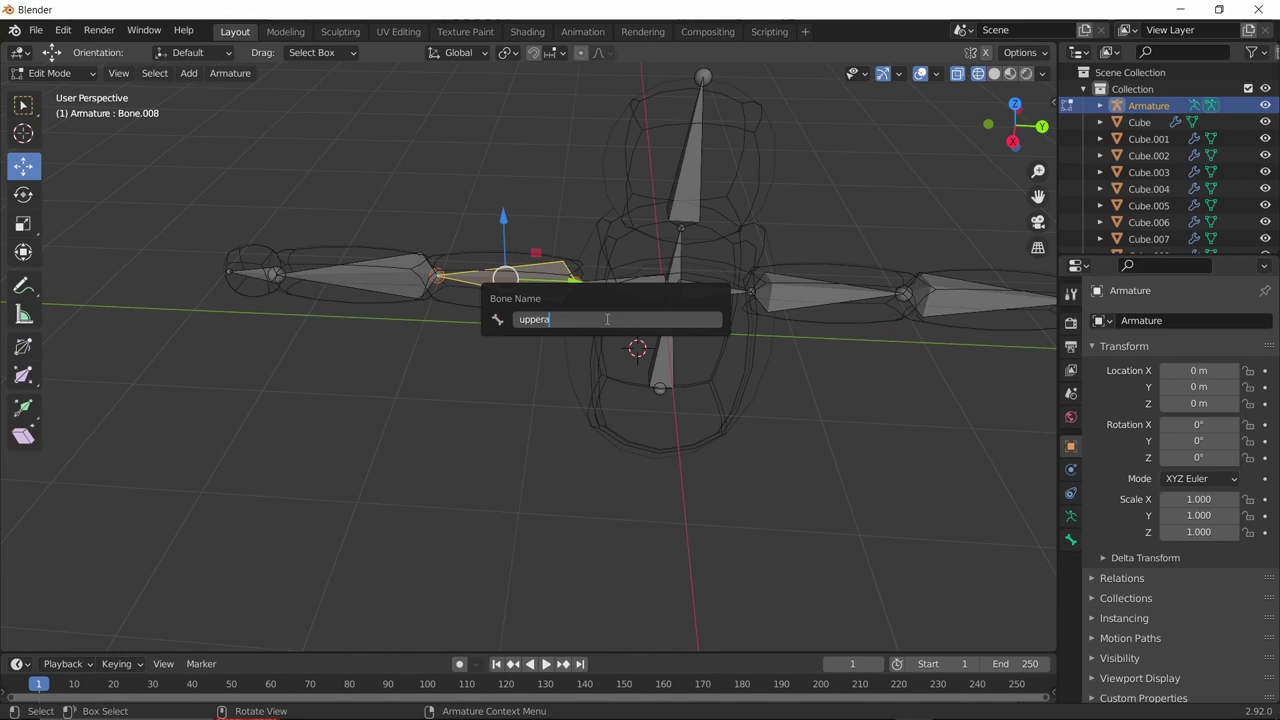
type("rm.r")
key("Return")
Rename the lower arm bone on the -Y side as forearm, with the same right-side suffix as its shoulder bone.
left_click(374, 276)
key("F2")
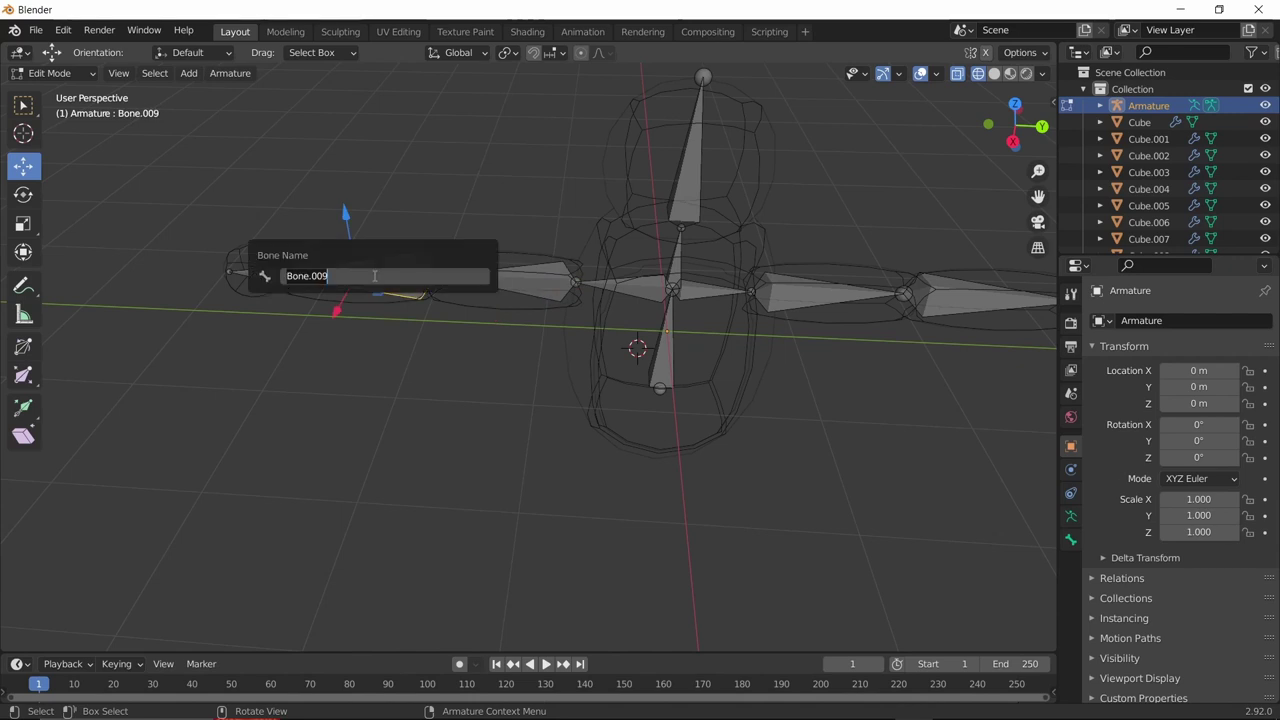
key("BackSpace")
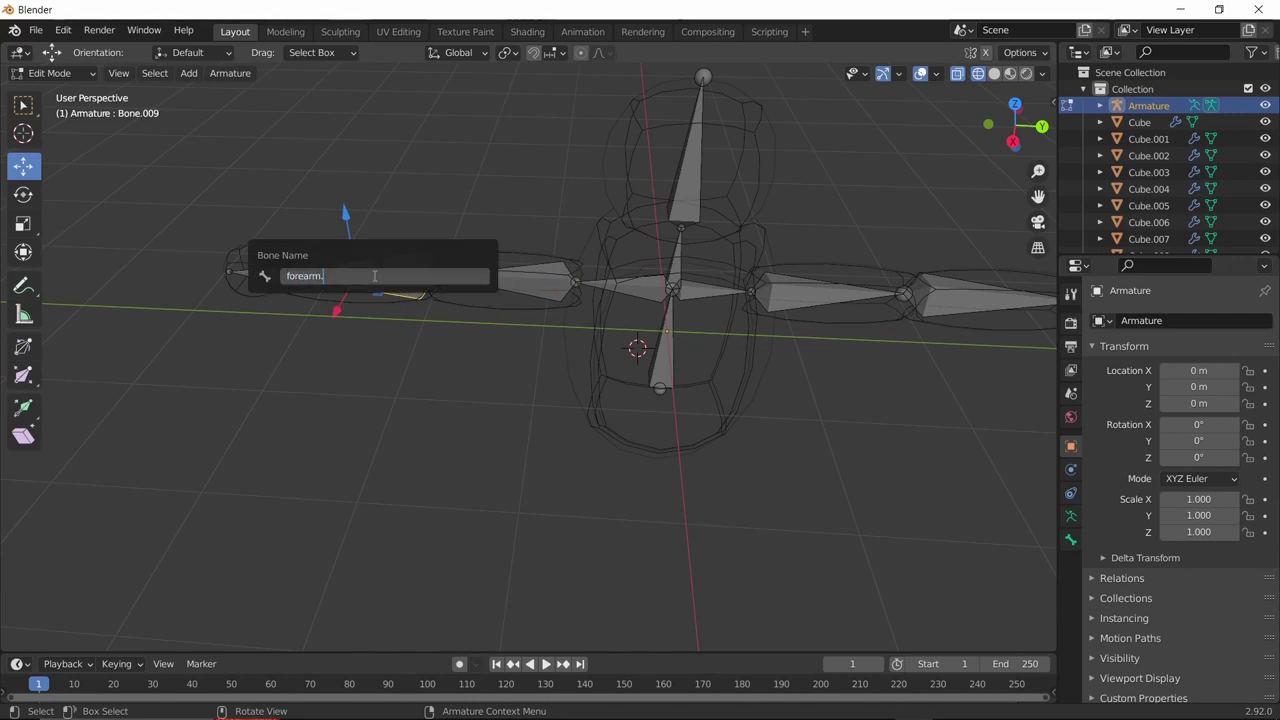
key("Return")
Rename the bone inside the -Y hand as hand.r.
left_click(252, 278)
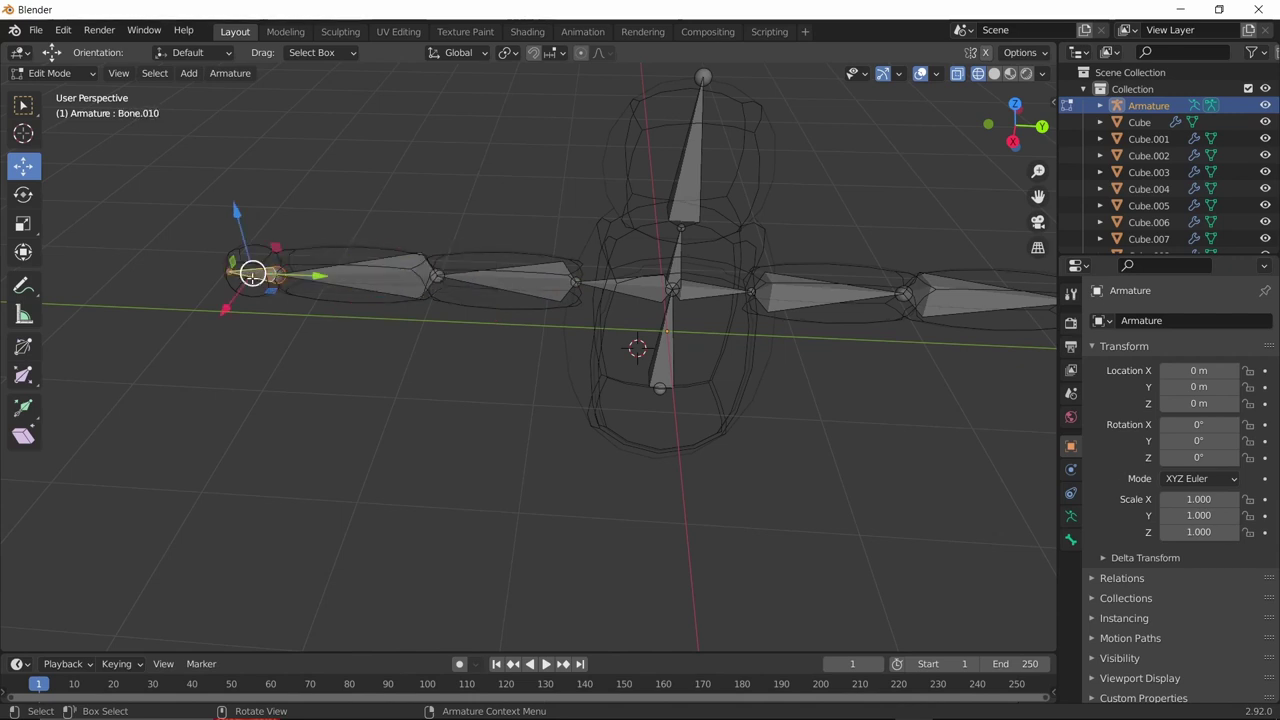
key("F2")
type("hand")
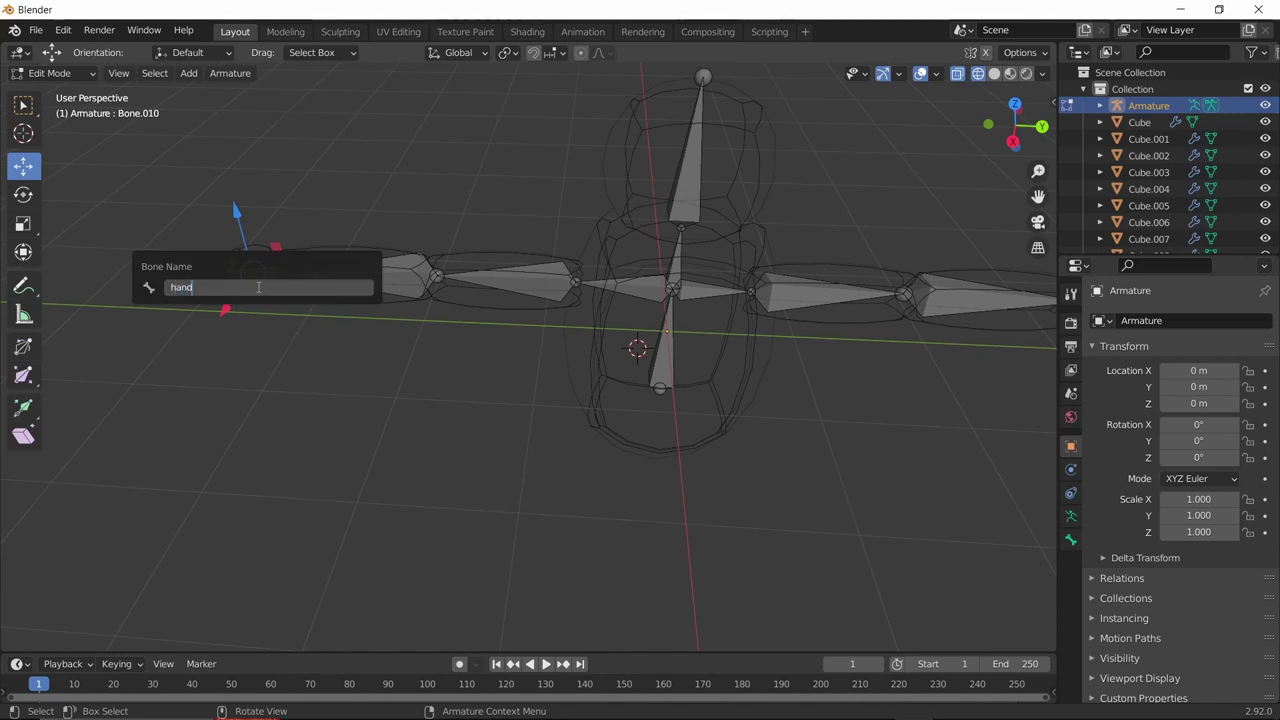
type(".r")
key("Return")
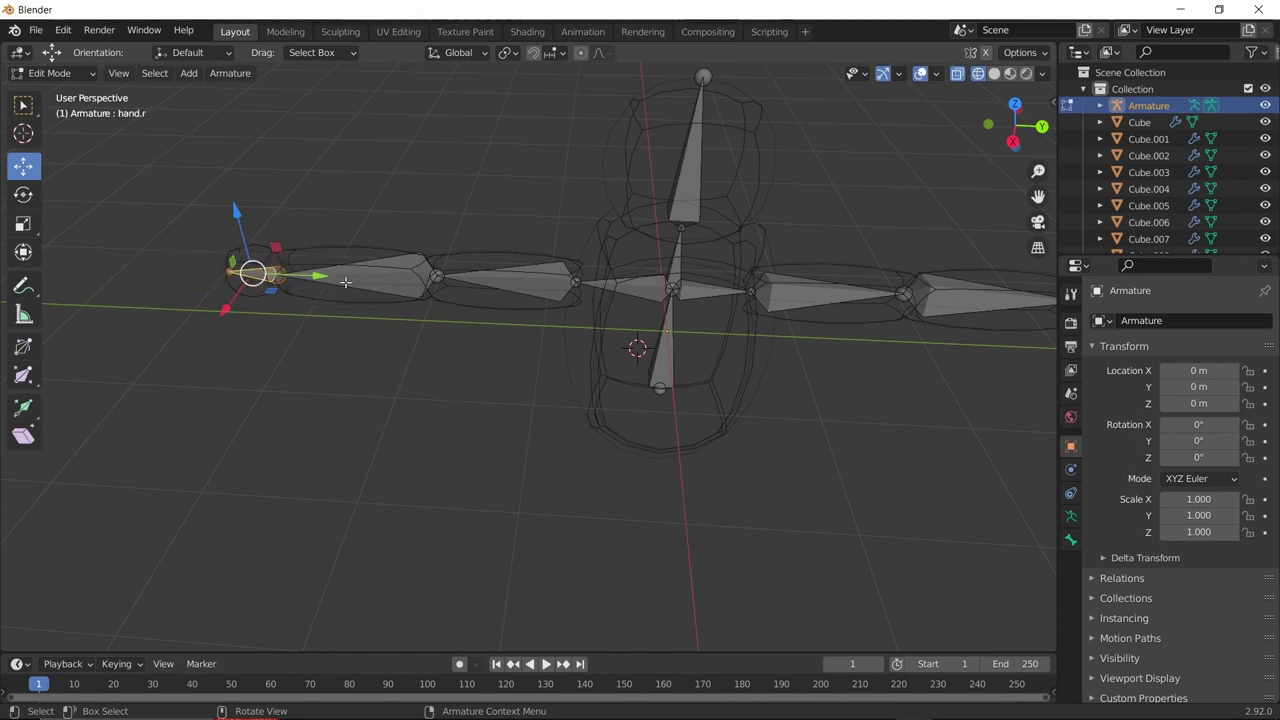
Set the viewport to solid shading and switch from Edit Mode to Object Mode.
left_click(994, 74)
left_click(55, 73)
left_click(50, 95)
middle_click_drag(307, 250, 997, 221)
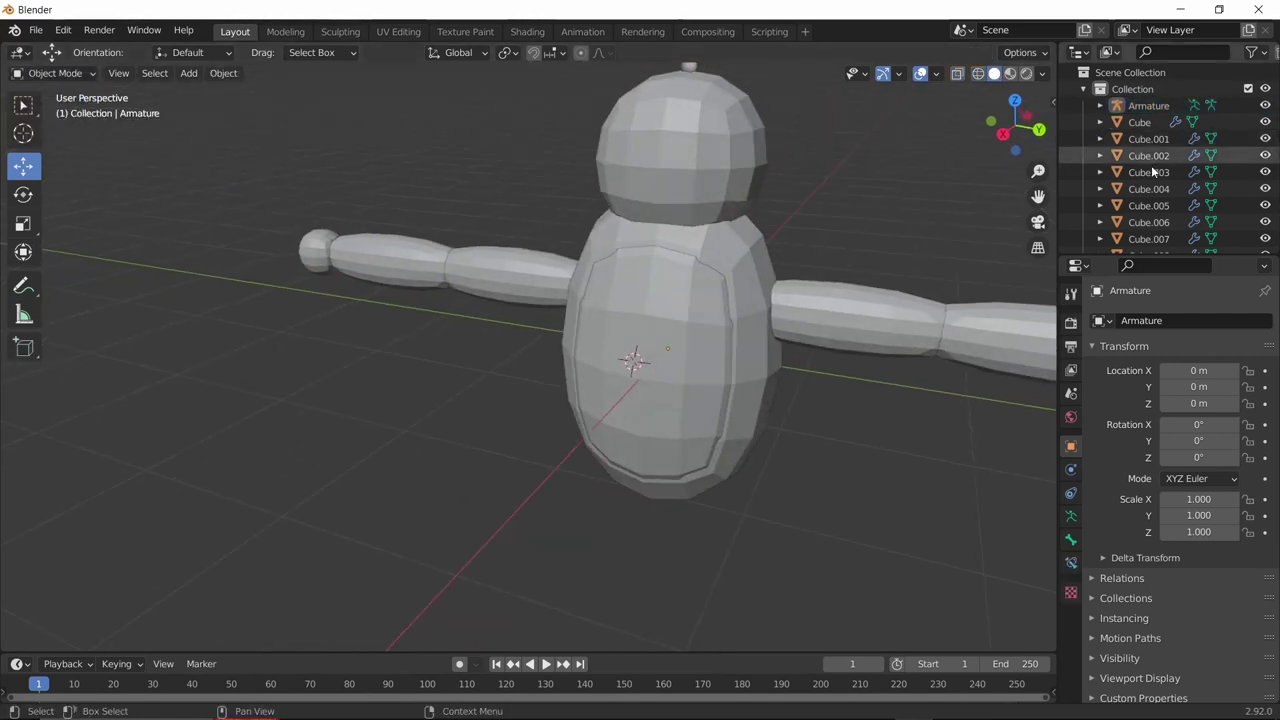
Parent all the character meshes, Cube through Cube.008, to the armature using Armature Deform With Automatic Weights.
scroll(1160, 205, "down", 1)
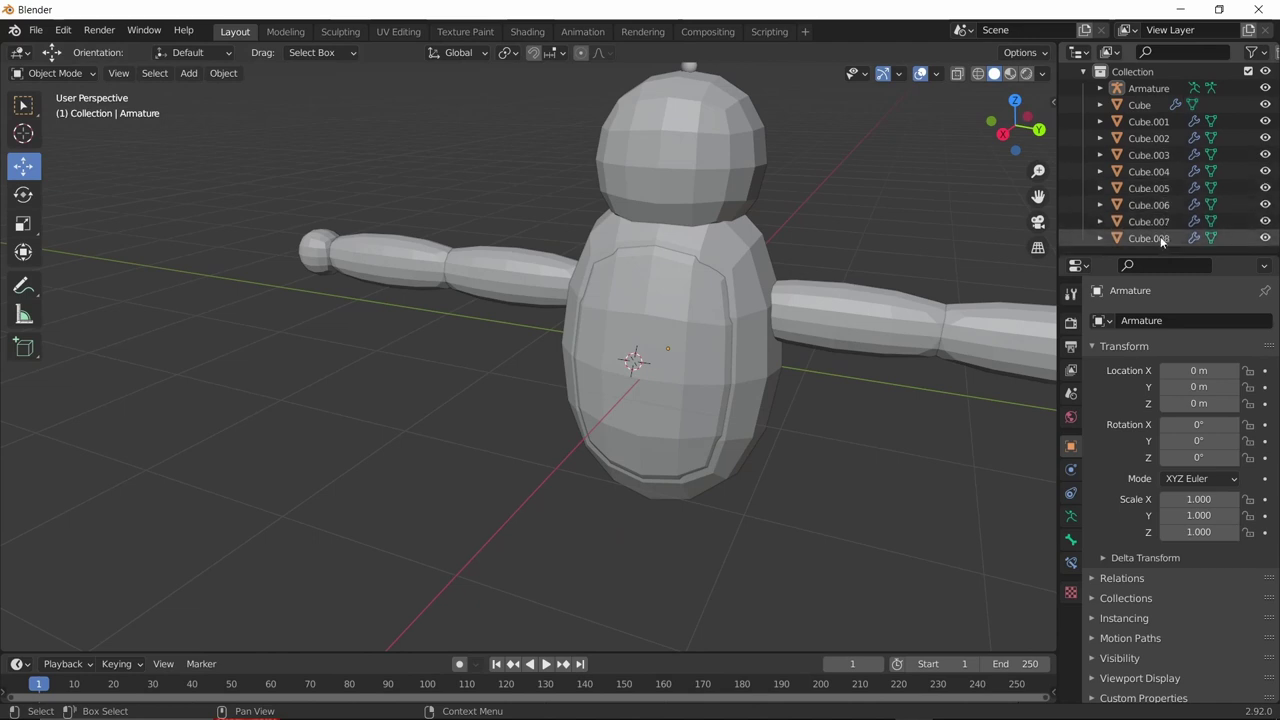
left_click(1160, 237)
left_click(1148, 106, "shift")
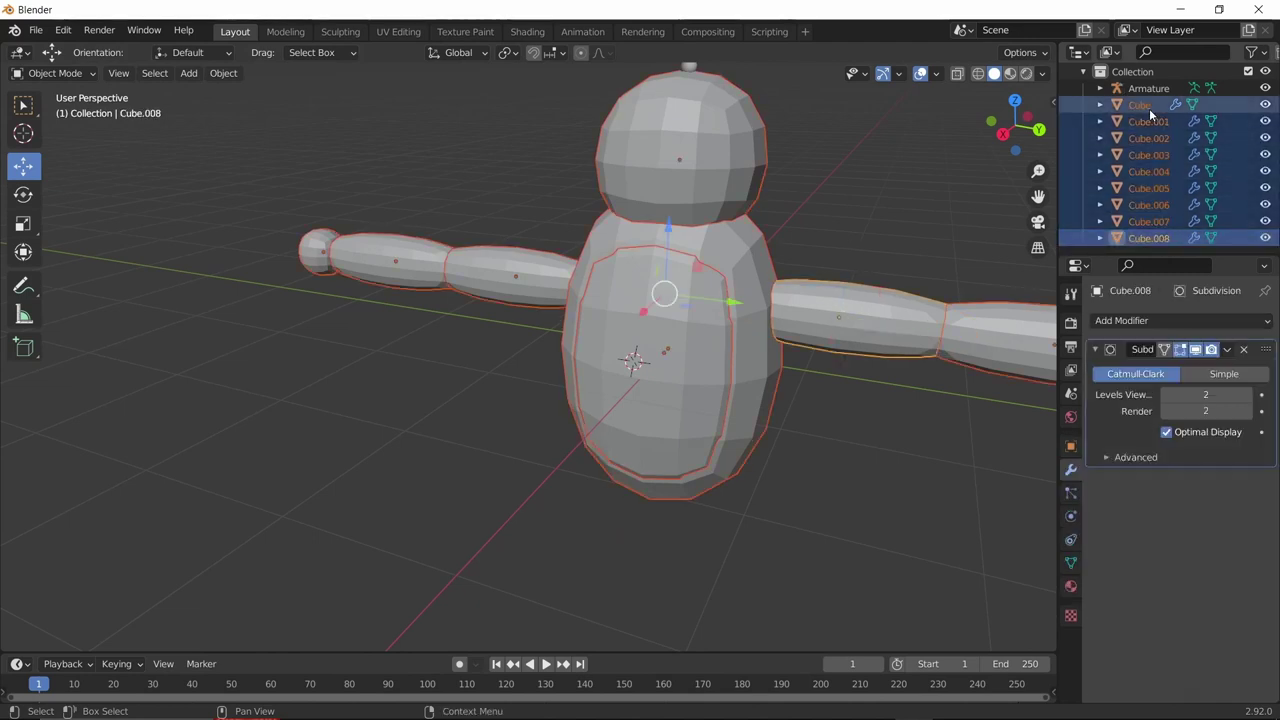
left_click(1132, 88, "shift")
middle_click_drag(740, 290, 880, 270)
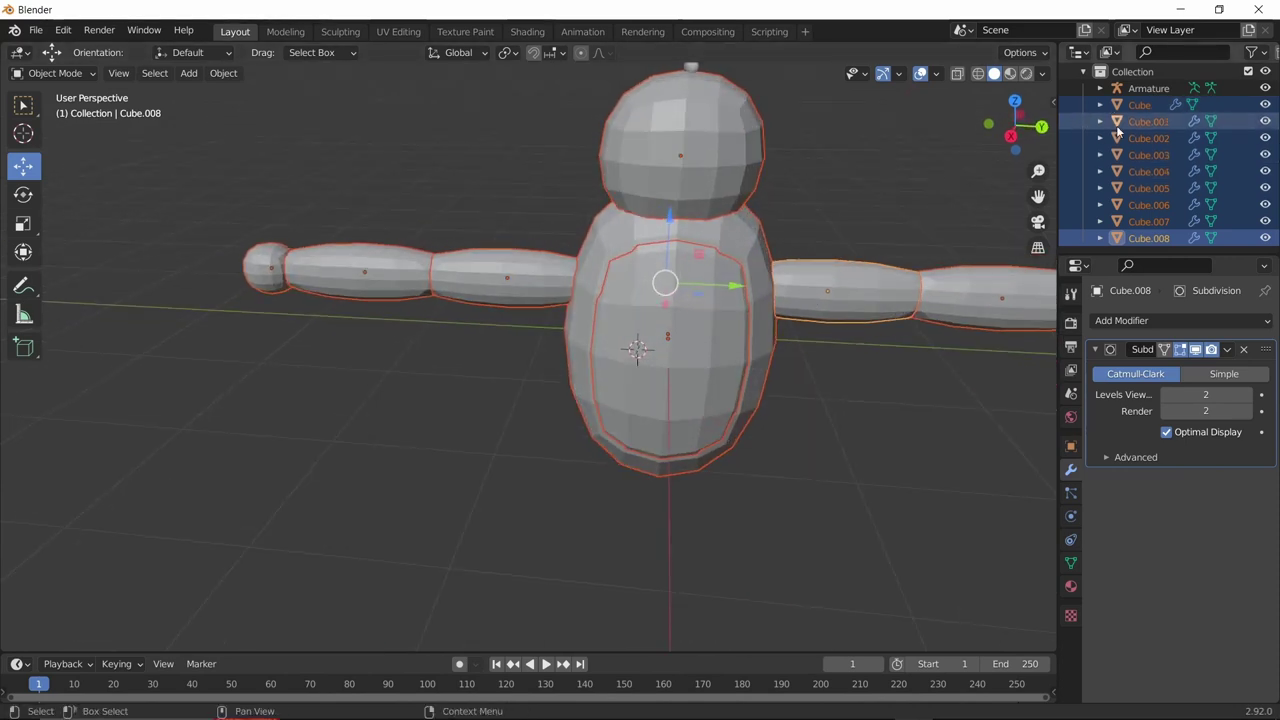
left_click(1154, 90, "ctrl")
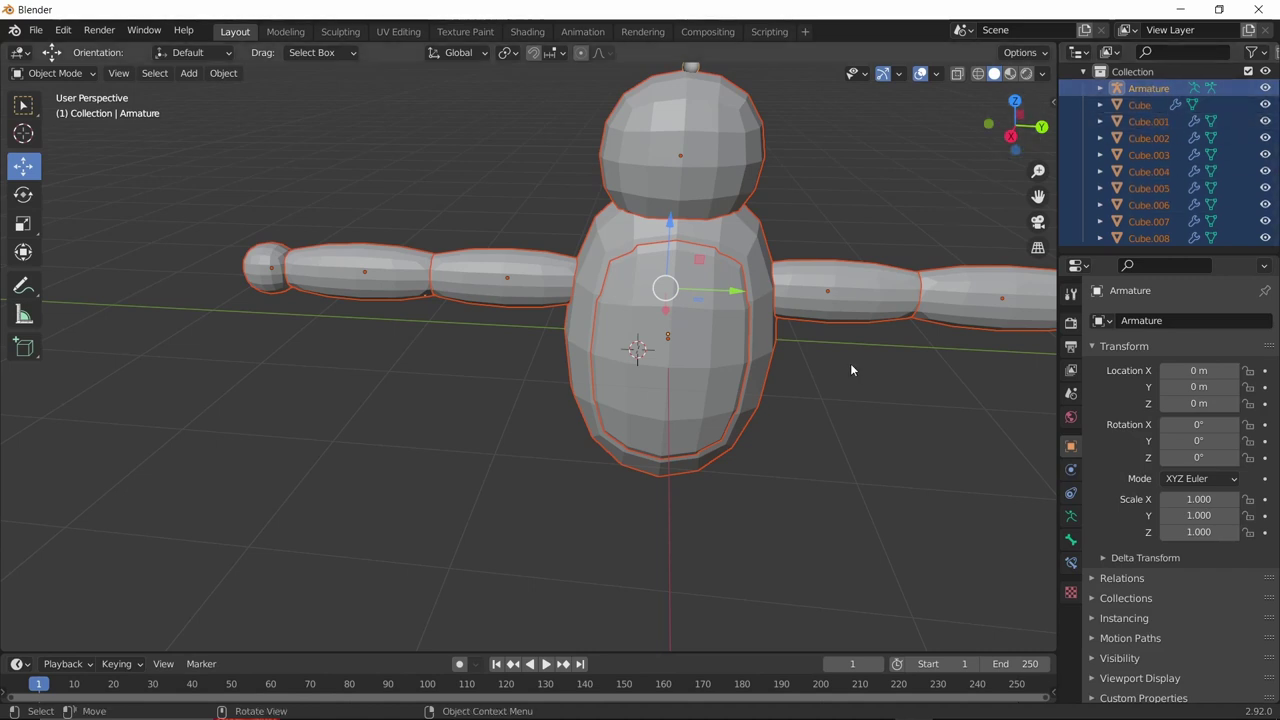
key("ctrl+p")
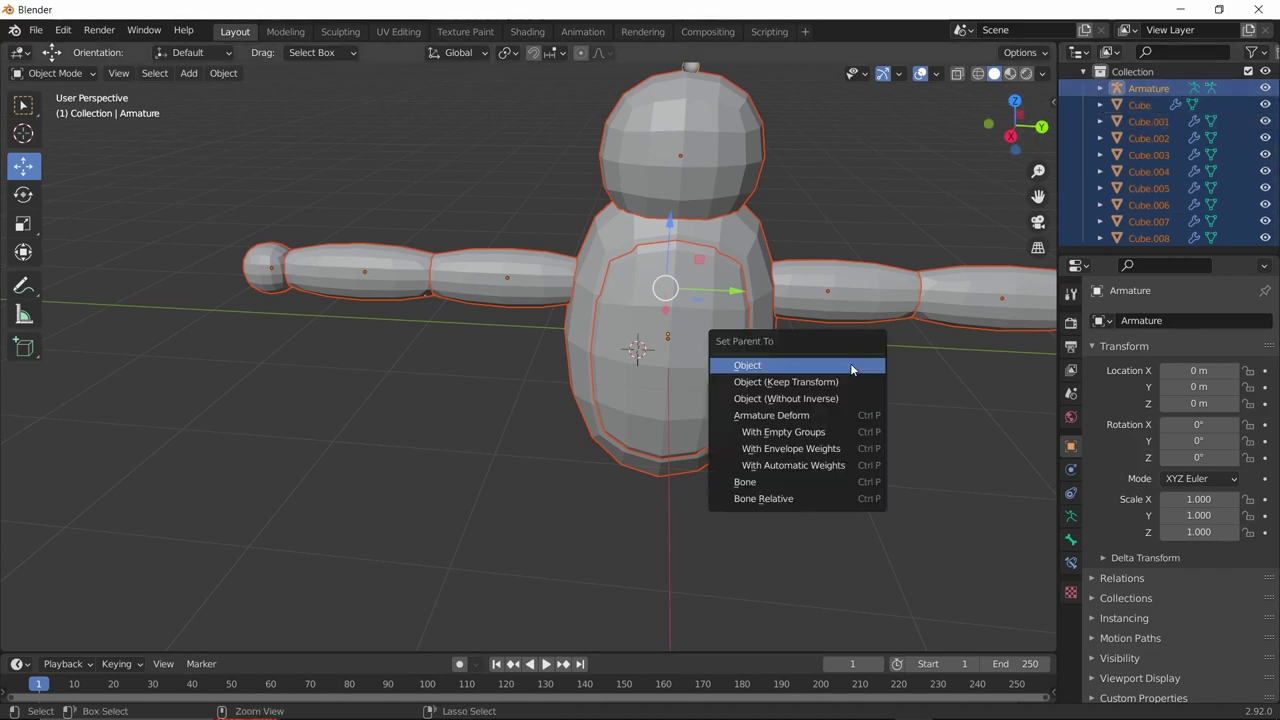
left_click(808, 466)
Expand the armature's hierarchy down to the Chest bone's children and examine the parented meshes and bones.
scroll(1102, 101, "up", 1)
left_click(1101, 104)
scroll(1145, 166, "down", 2)
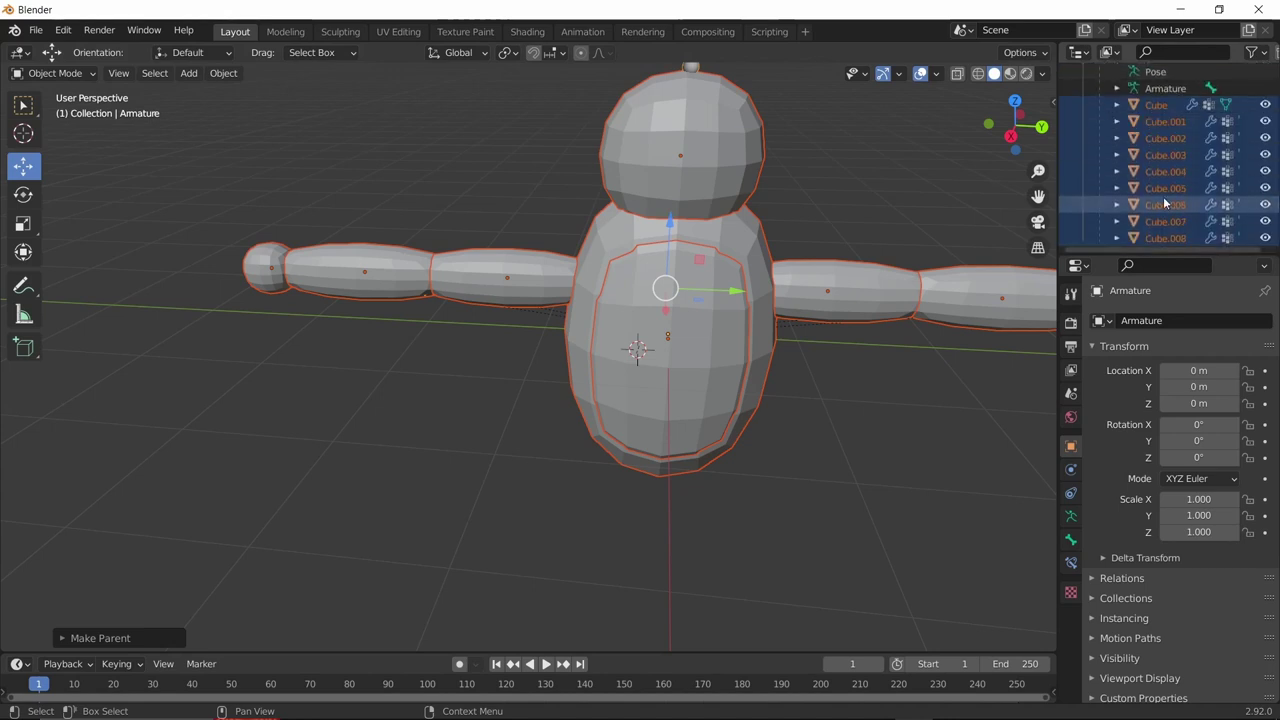
scroll(1138, 160, "up", 2)
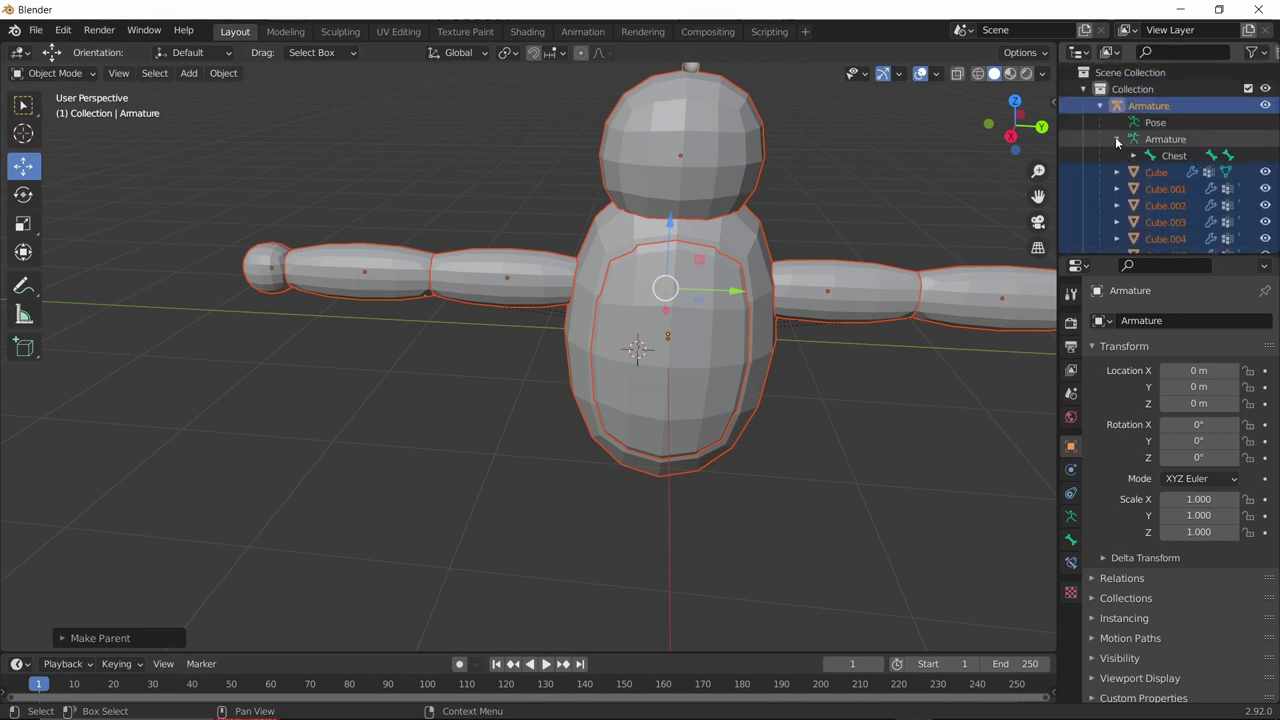
left_click(1118, 140)
left_click(1135, 157)
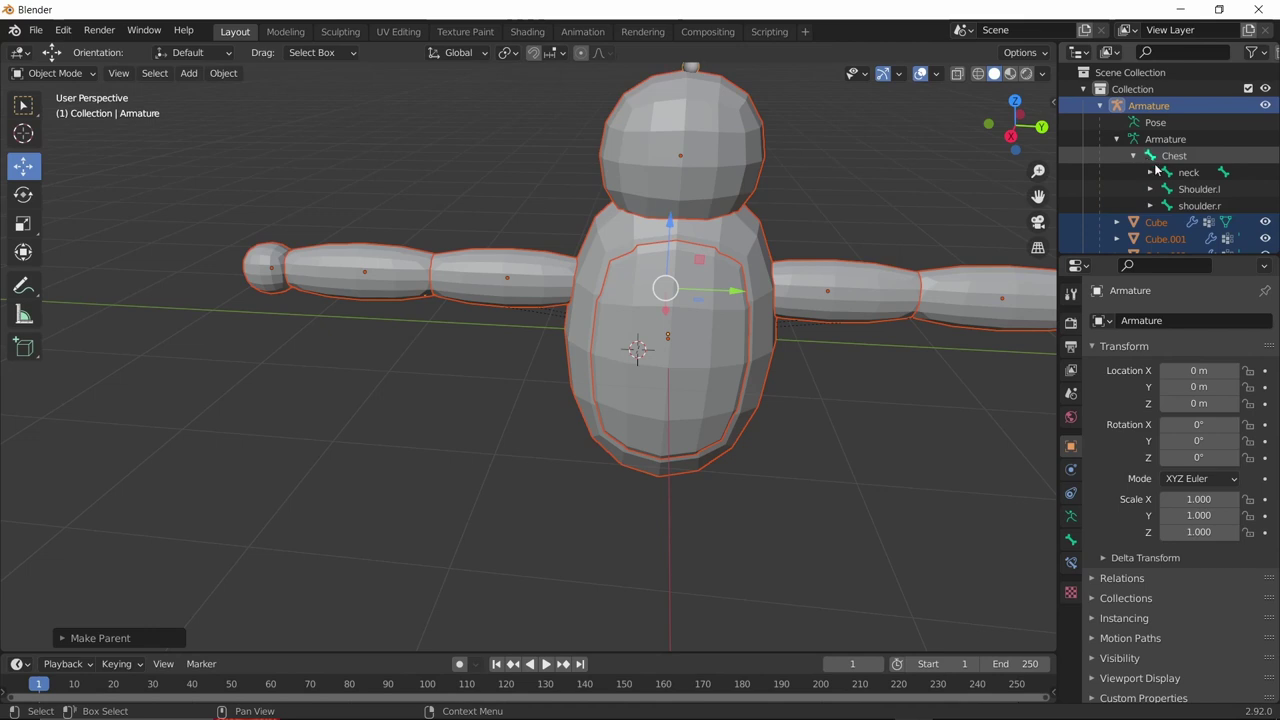
Examine the bones nested under Shoulder.l in the armature, and collapse the whole Armature hierarchy.
left_click(1150, 189)
left_click(1166, 205)
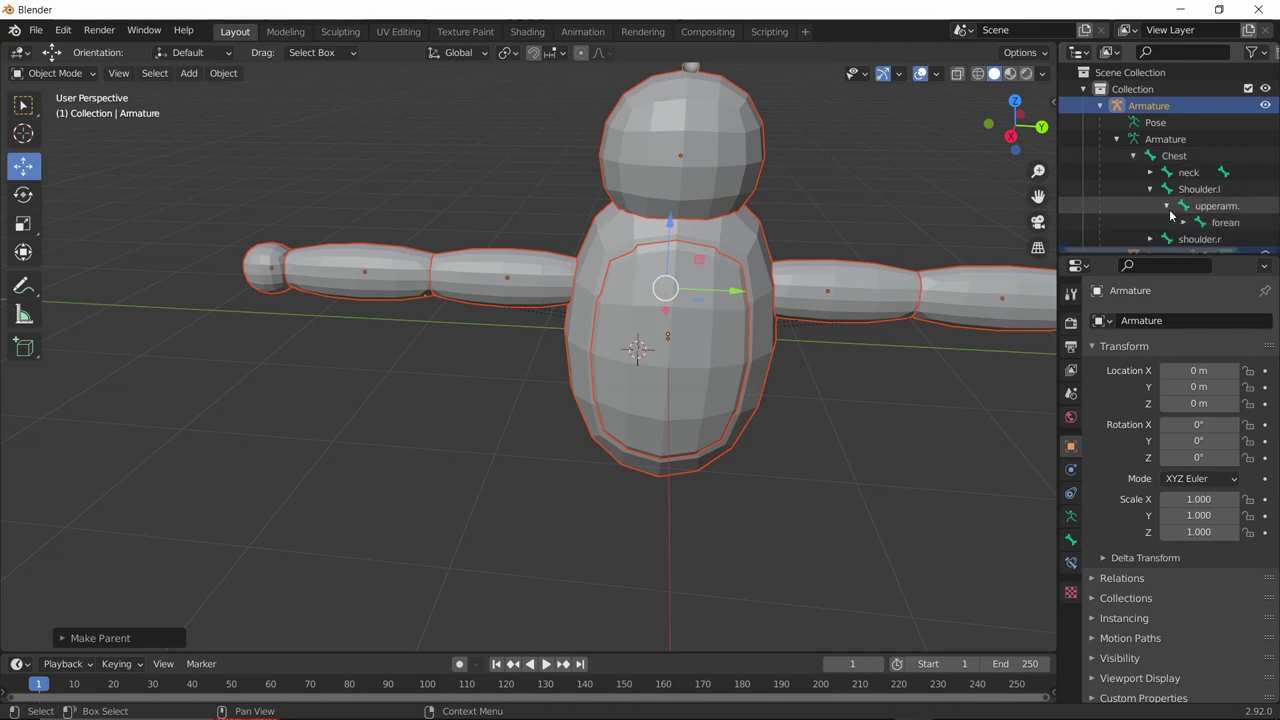
left_click(1181, 222)
left_click(1182, 222)
left_click(1166, 205)
left_click(1150, 189)
left_click(1133, 156)
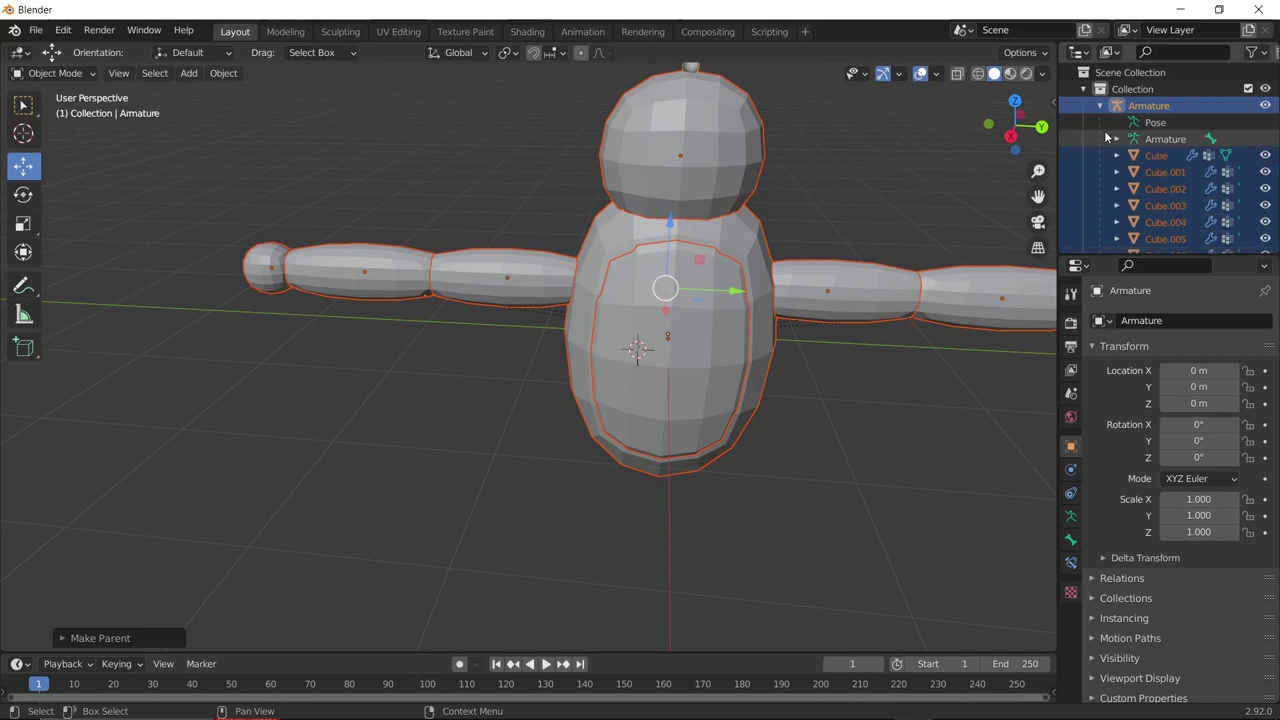
left_click(1100, 105)
Start an FBX export of the character and choose the UnityTutorial folder in Documents as its destination.
left_click(35, 31)
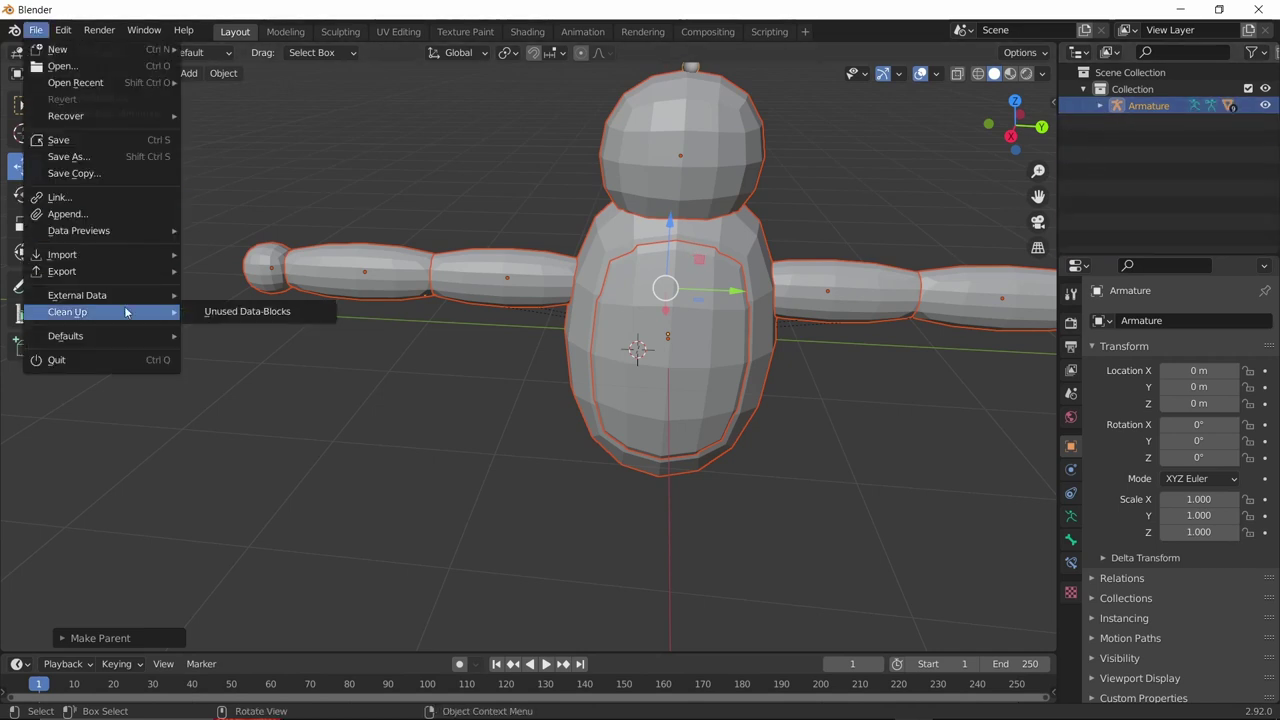
mouse_move(100, 271)
left_click(245, 372)
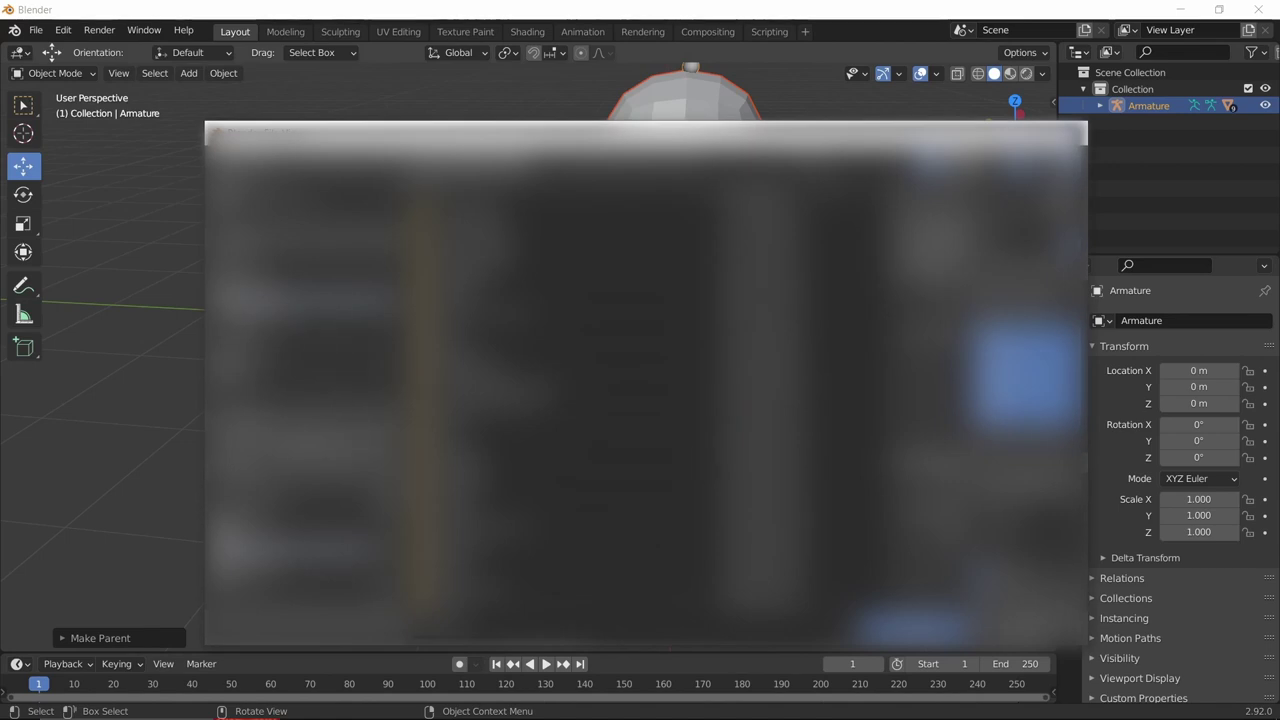
left_click(300, 316)
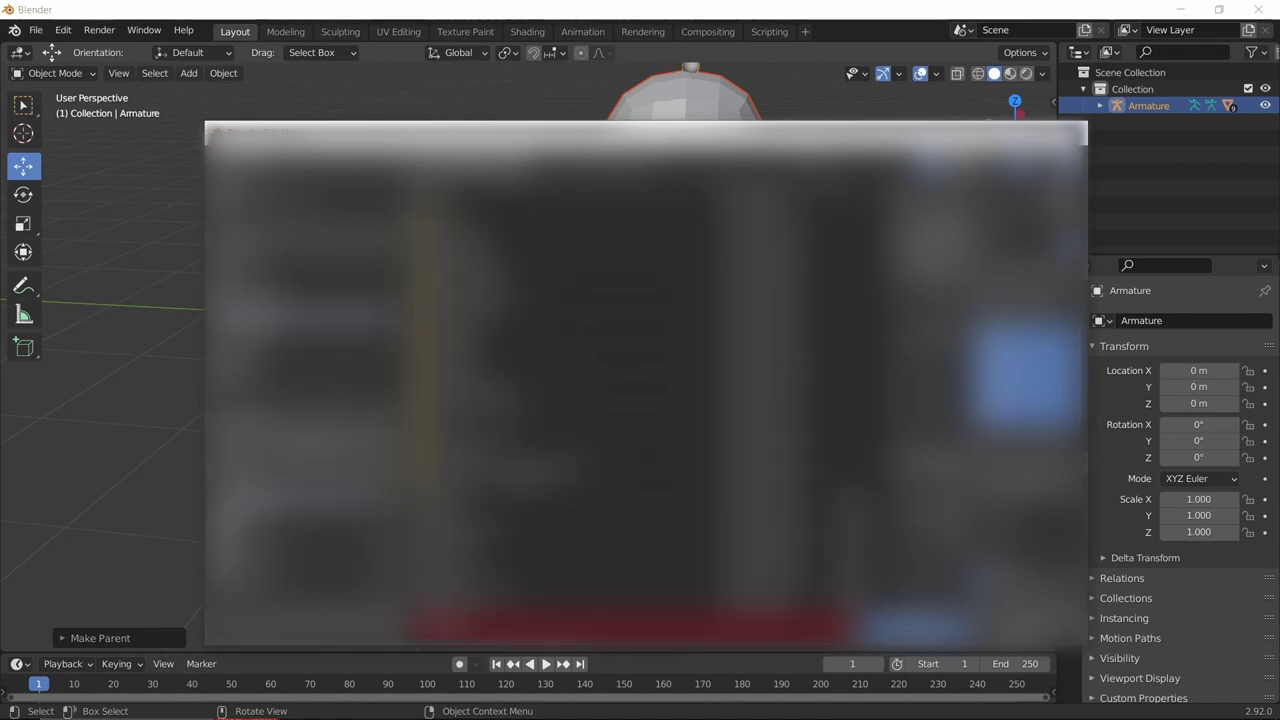
left_click(285, 548)
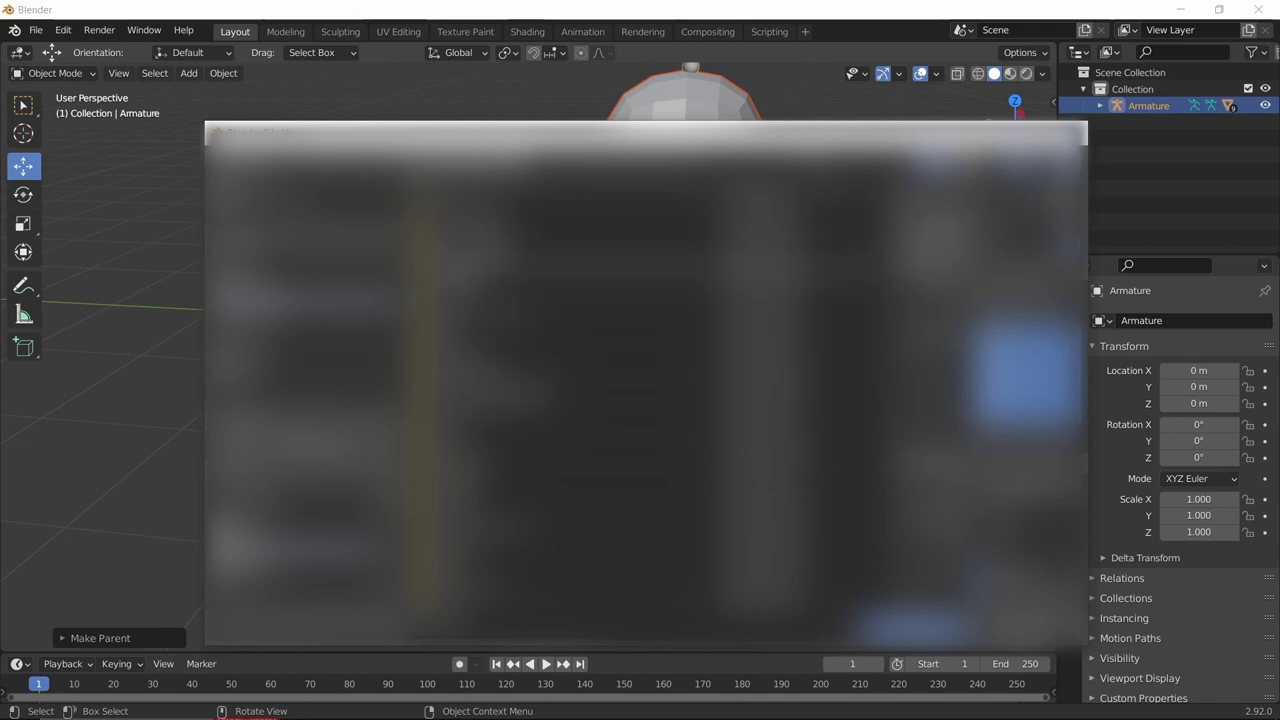
scroll(636, 420, "down", 2)
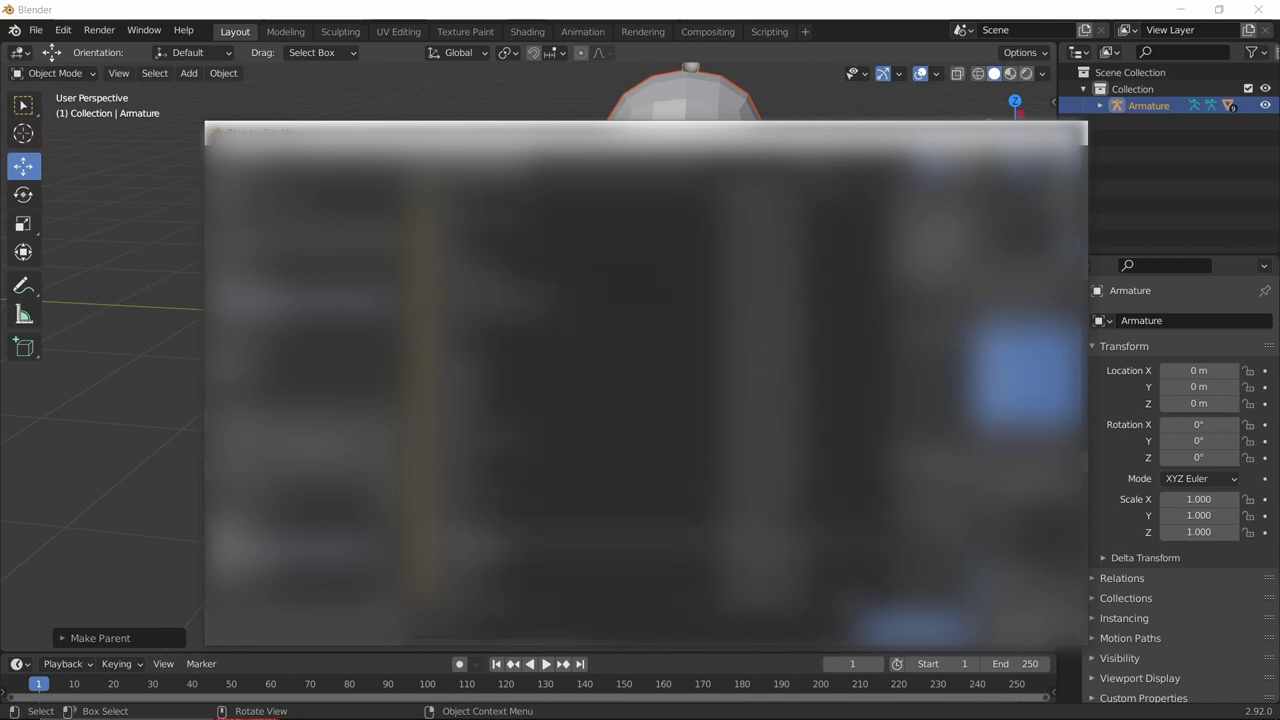
Name the export file Playermodel.fbx and export the FBX with the current settings.
left_click(448, 625)
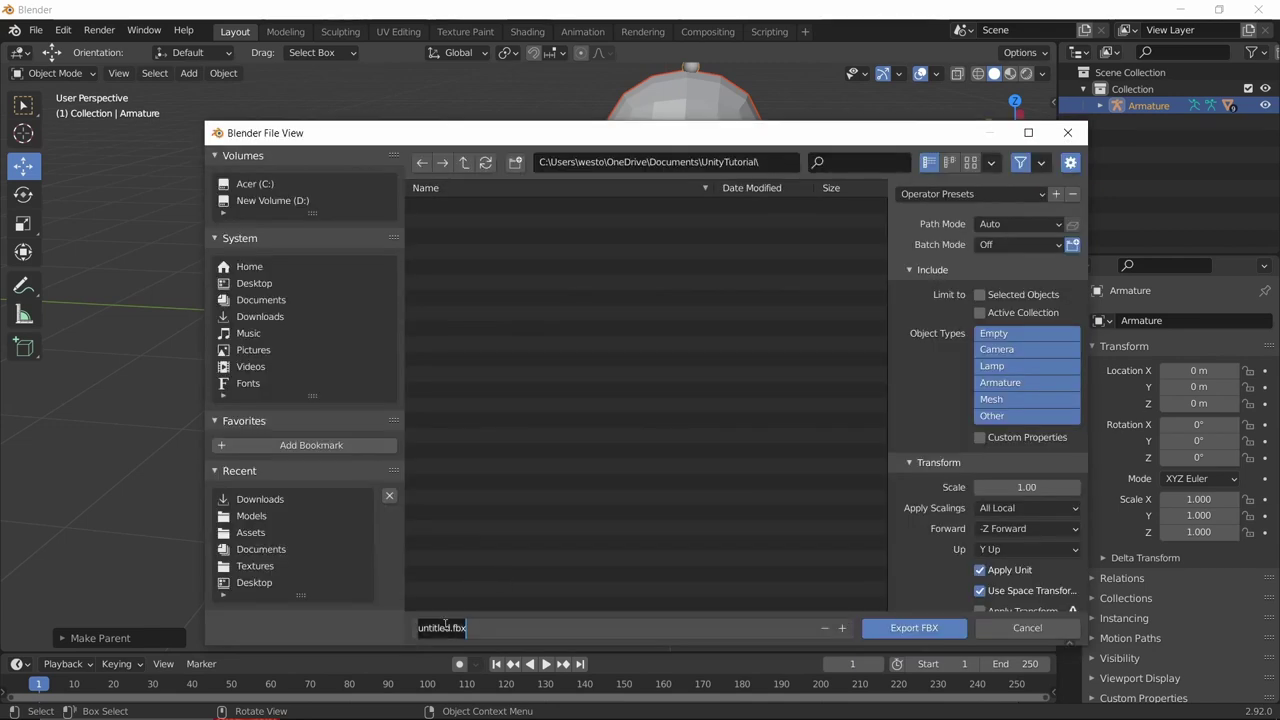
left_click(453, 627)
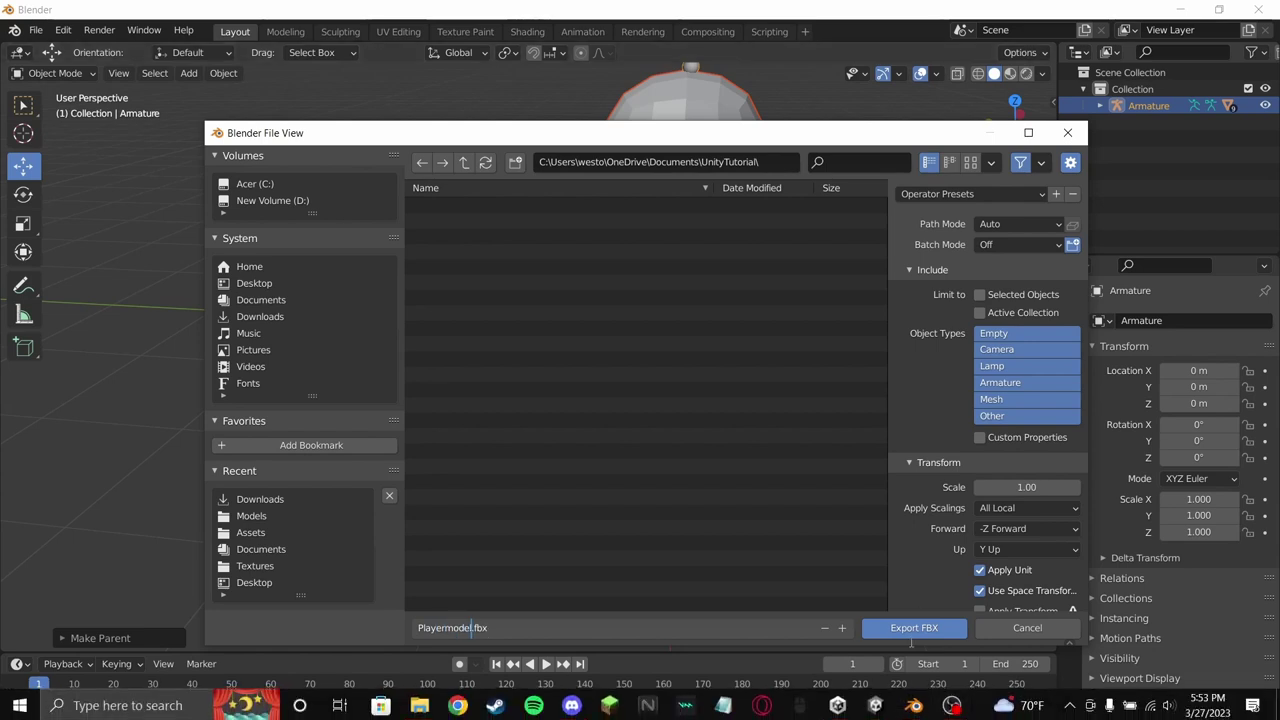
left_click(921, 627)
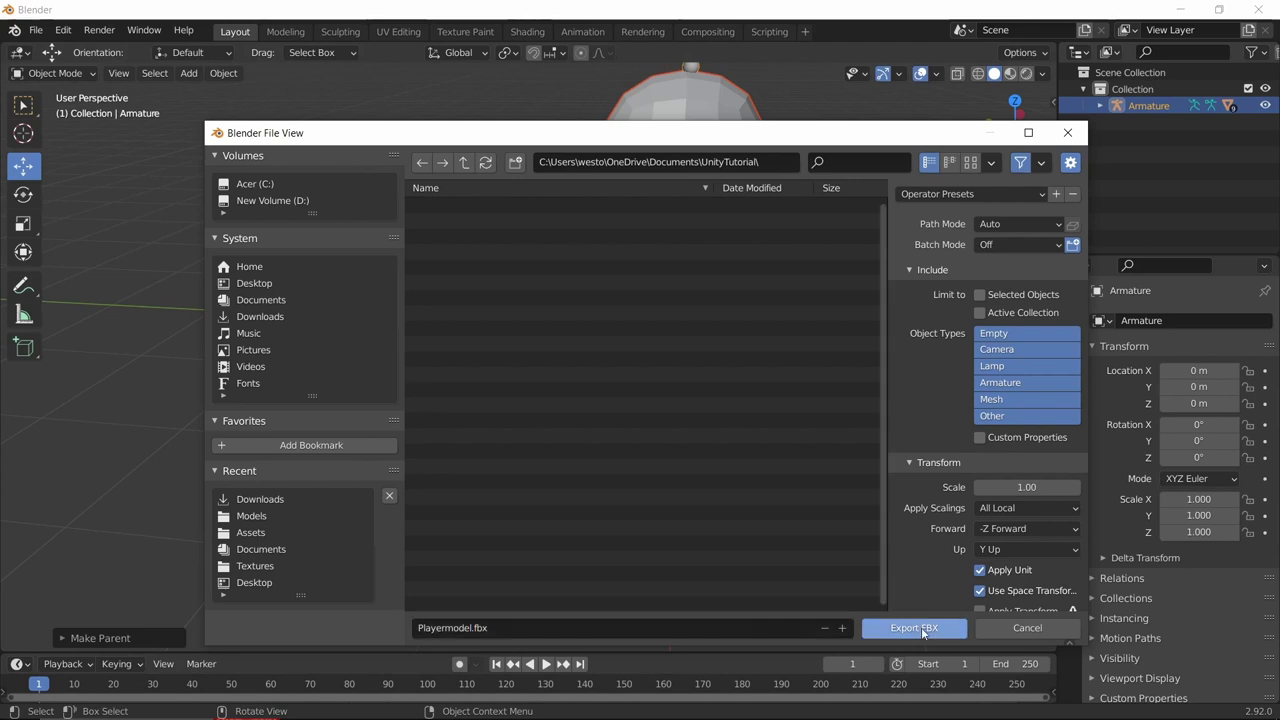
left_click(915, 629)
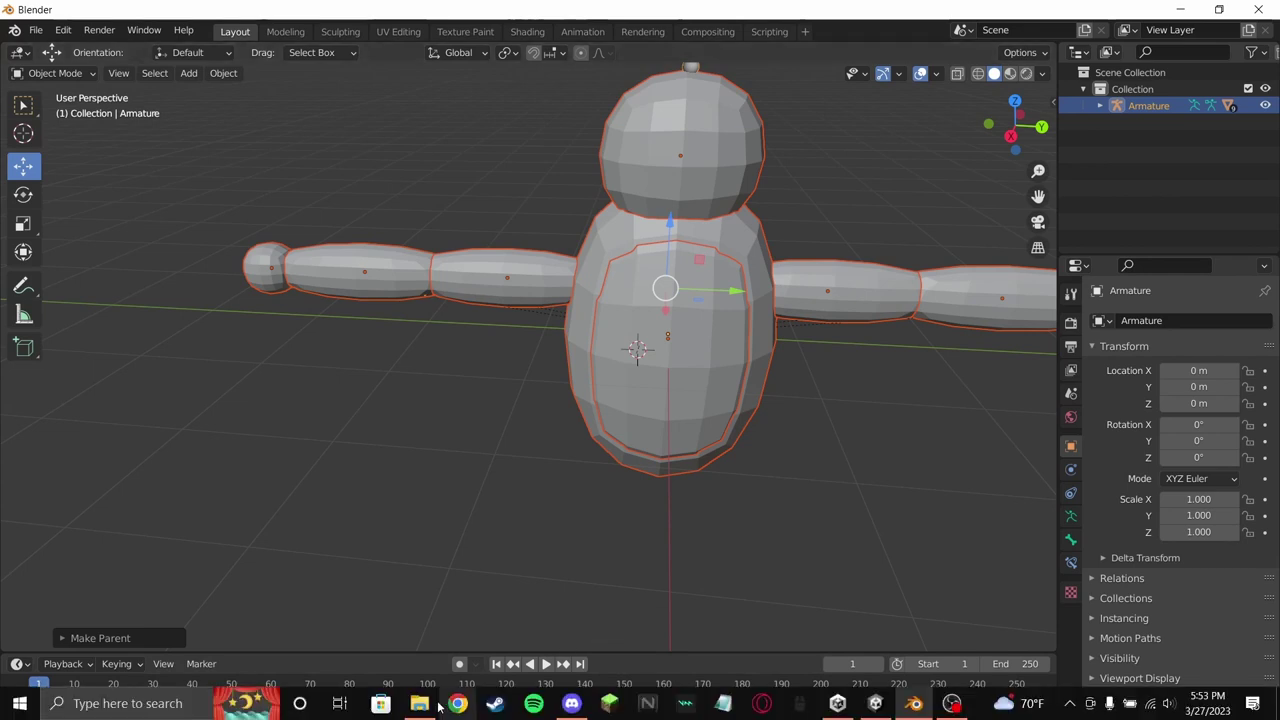
Bring up the UnityTutorial folder, switch to the Unity project and open the Player prefab from Assets/Resources/PhotonVR.
left_click(420, 703)
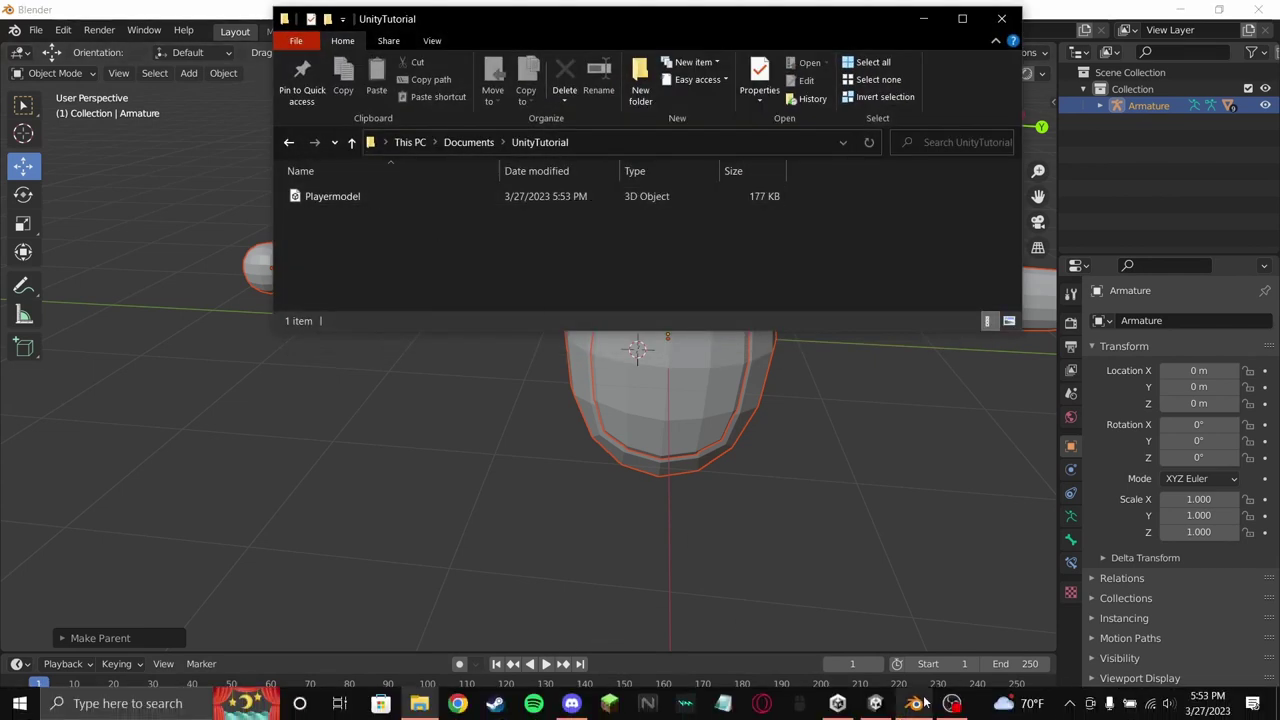
left_click(876, 703)
right_click_drag(680, 337, 584, 359)
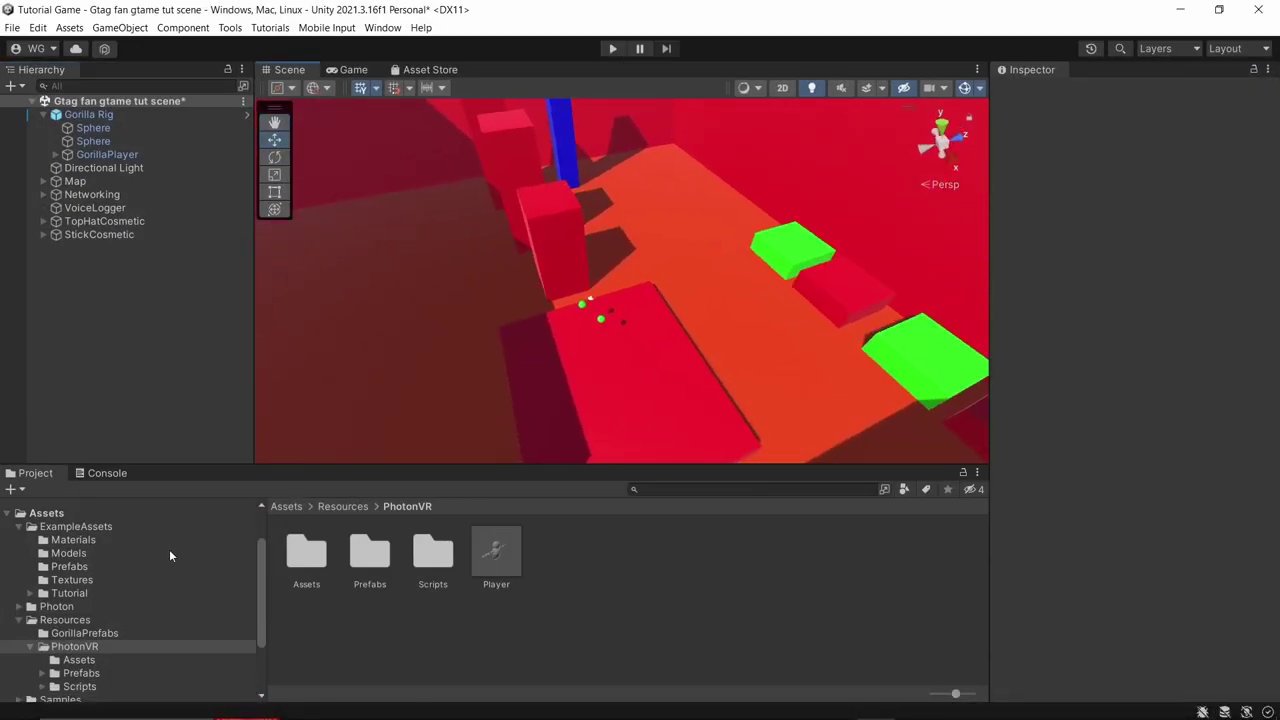
left_click(60, 620)
left_click(46, 513)
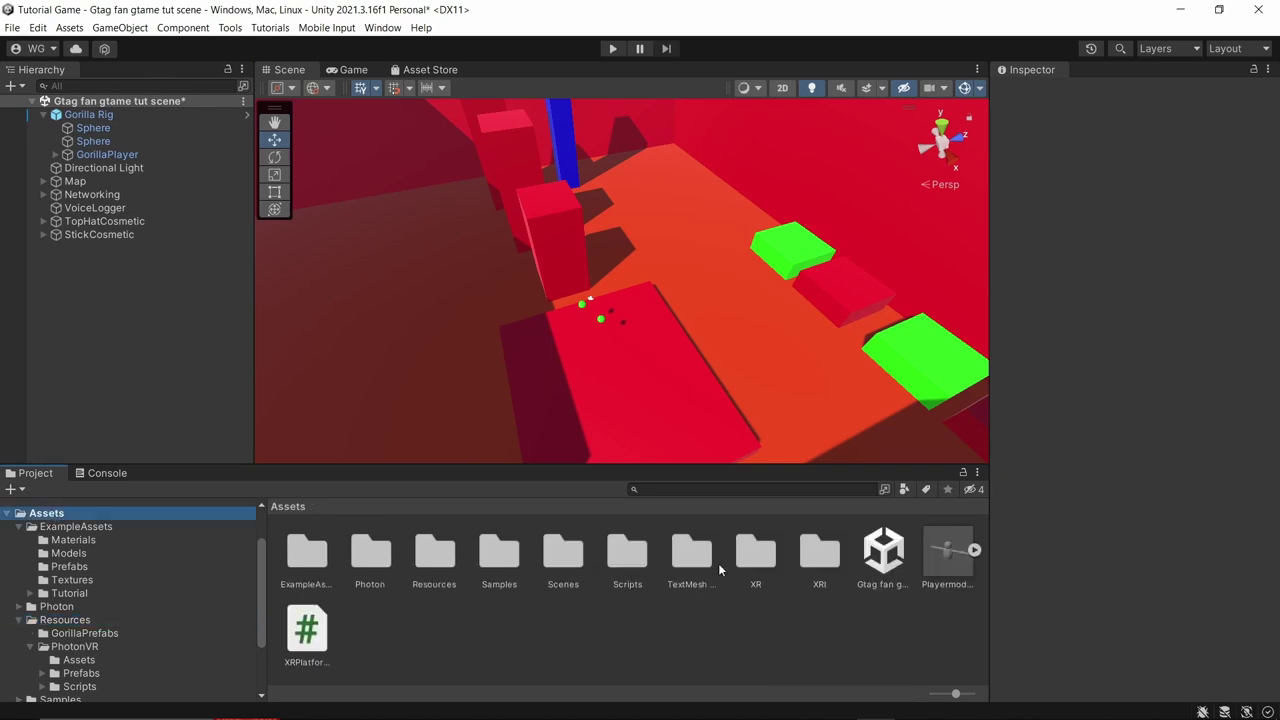
double_click(436, 553)
double_click(368, 555)
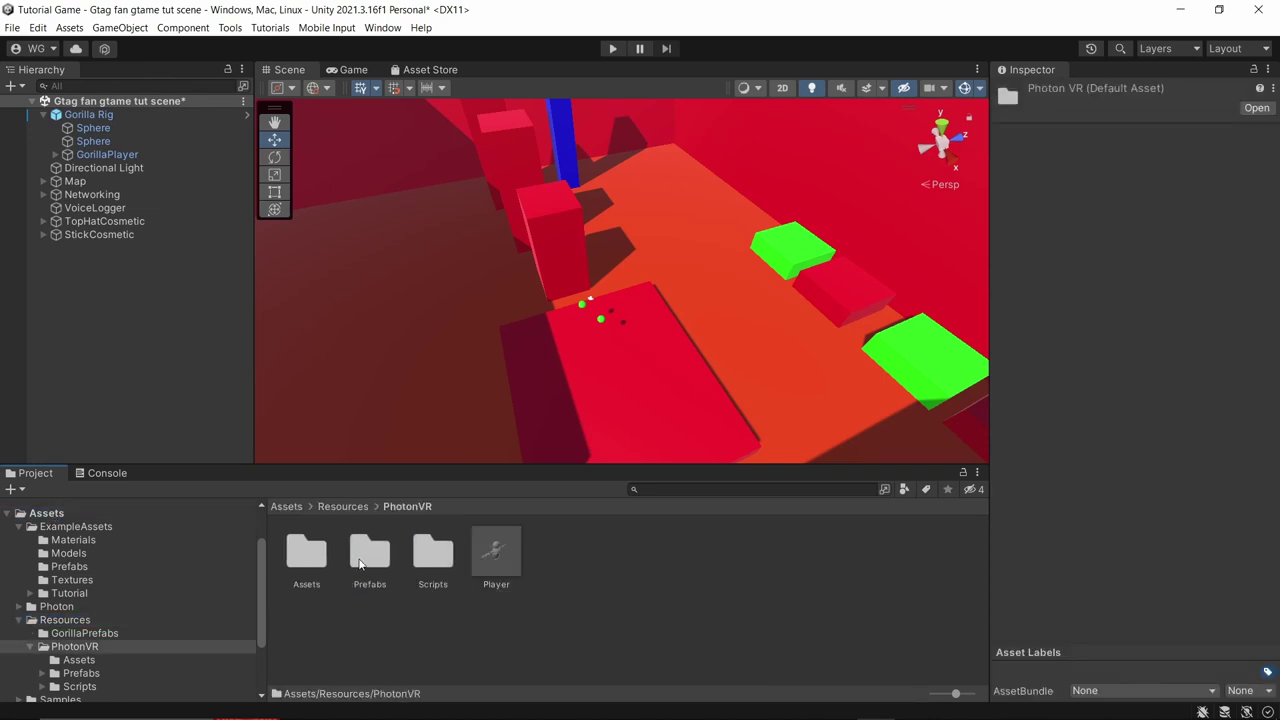
double_click(496, 553)
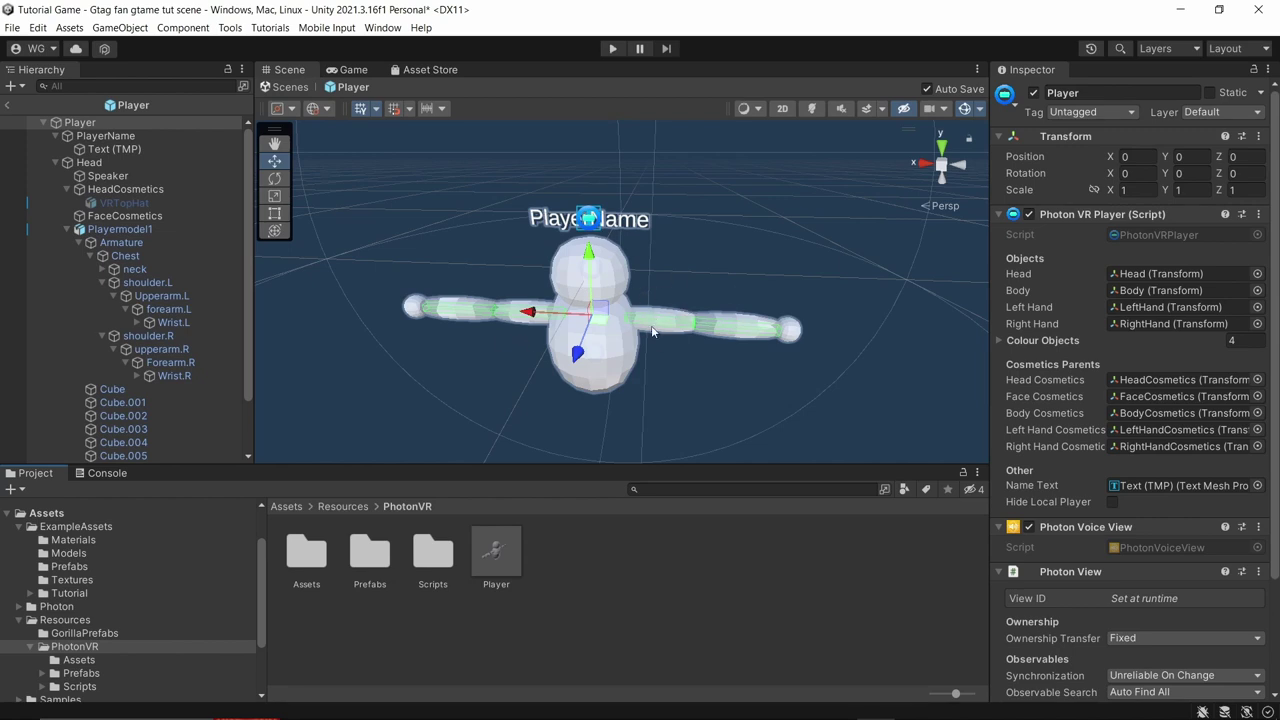
Examine the existing character in the Player prefab and select its Playermodel1 object under Head.
scroll(666, 330, "up", 2)
middle_click_drag(671, 334, 697, 320)
left_click_drag(584, 256, 535, 267, "alt")
left_click(150, 229)
Import the Playermodel file from the UnityTutorial folder into Assets/Resources/PhotonVR and close the folder window.
left_click(419, 712)
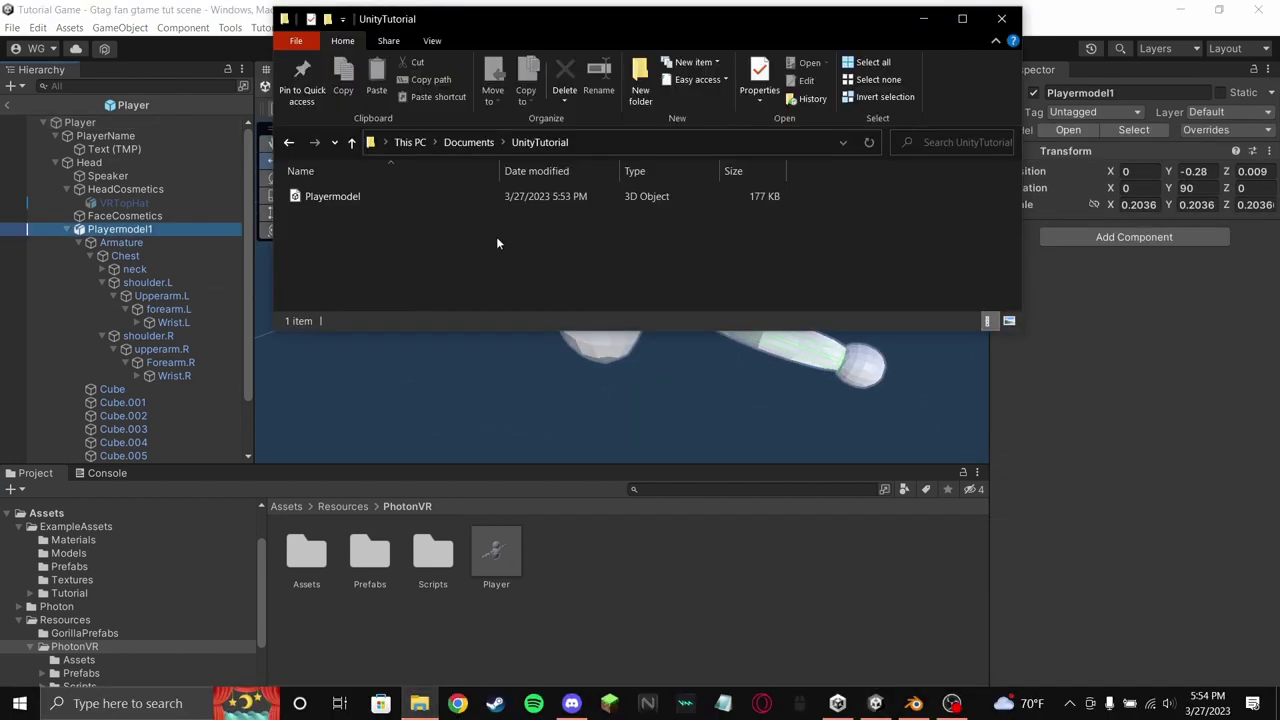
left_click(408, 202)
left_click_drag(427, 205, 7, 603)
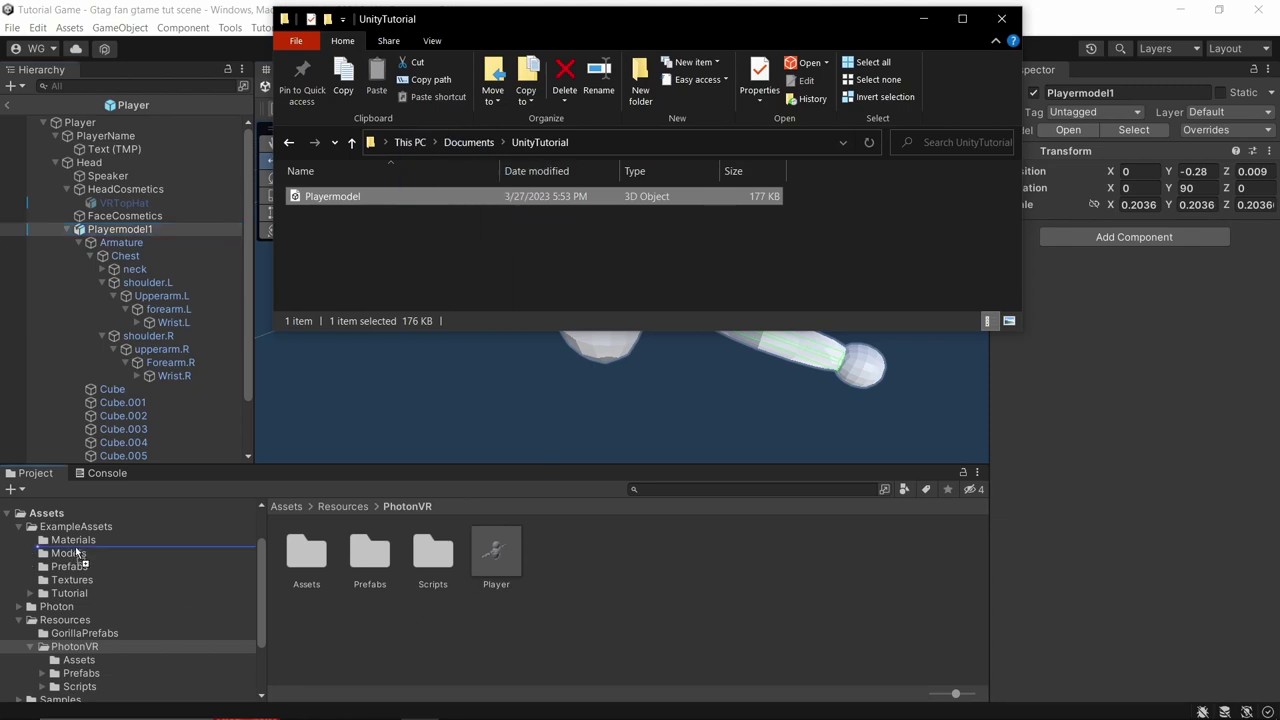
left_click_drag(76, 549, 74, 555)
left_click_drag(533, 648, 535, 646)
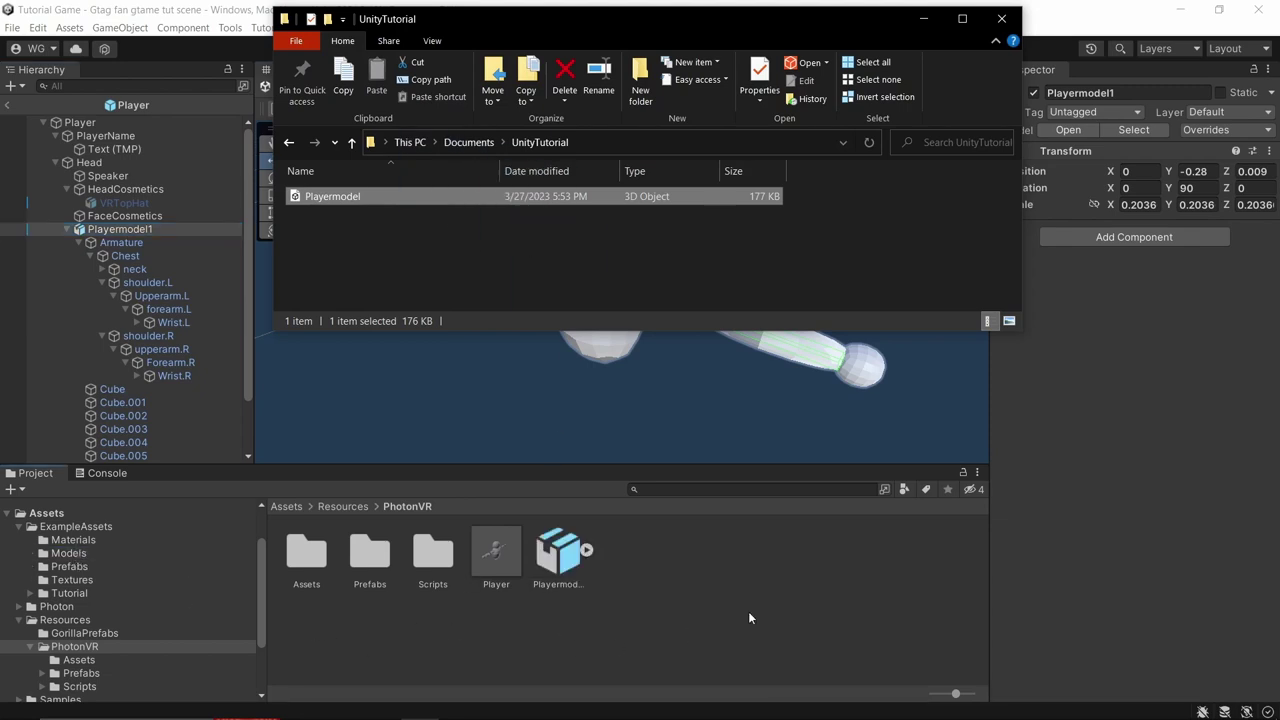
left_click(1001, 18)
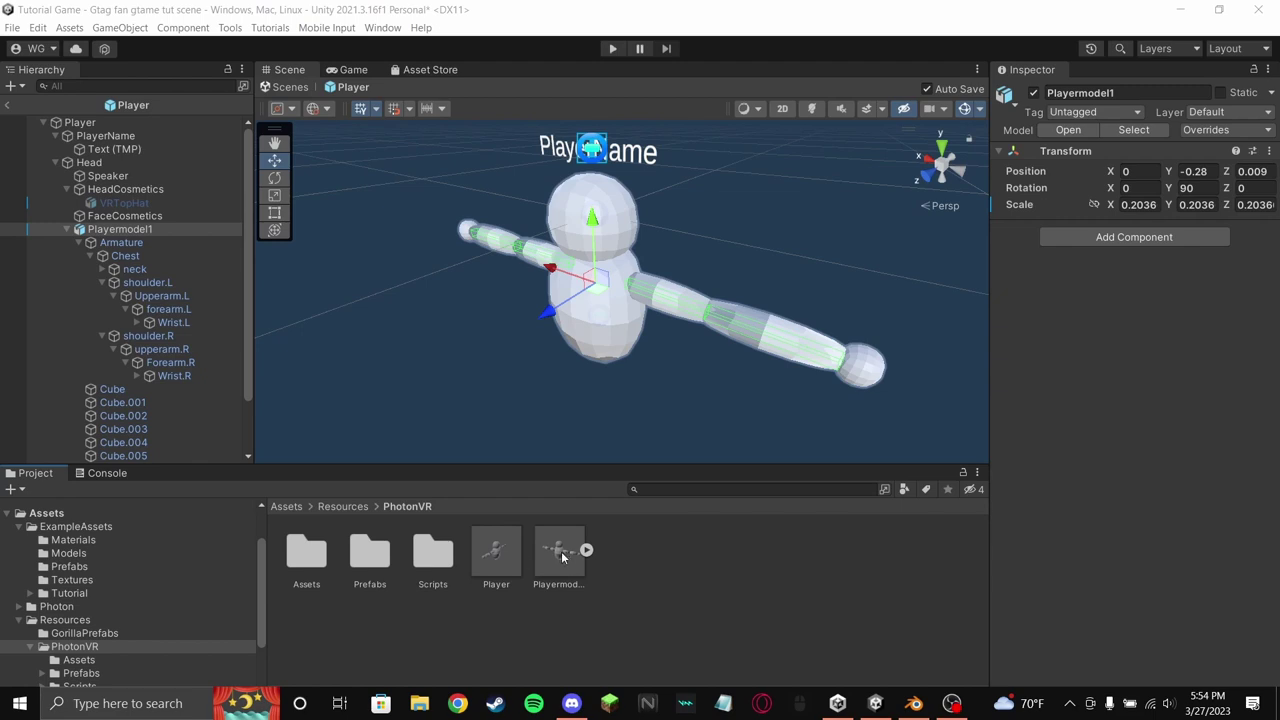
Place the imported Playermodel asset into the Player prefab, above the existing character.
left_click_drag(561, 551, 553, 318)
middle_click_drag(553, 318, 563, 294)
right_click_drag(563, 294, 613, 163)
left_click(572, 283)
right_click_drag(748, 255, 740, 255)
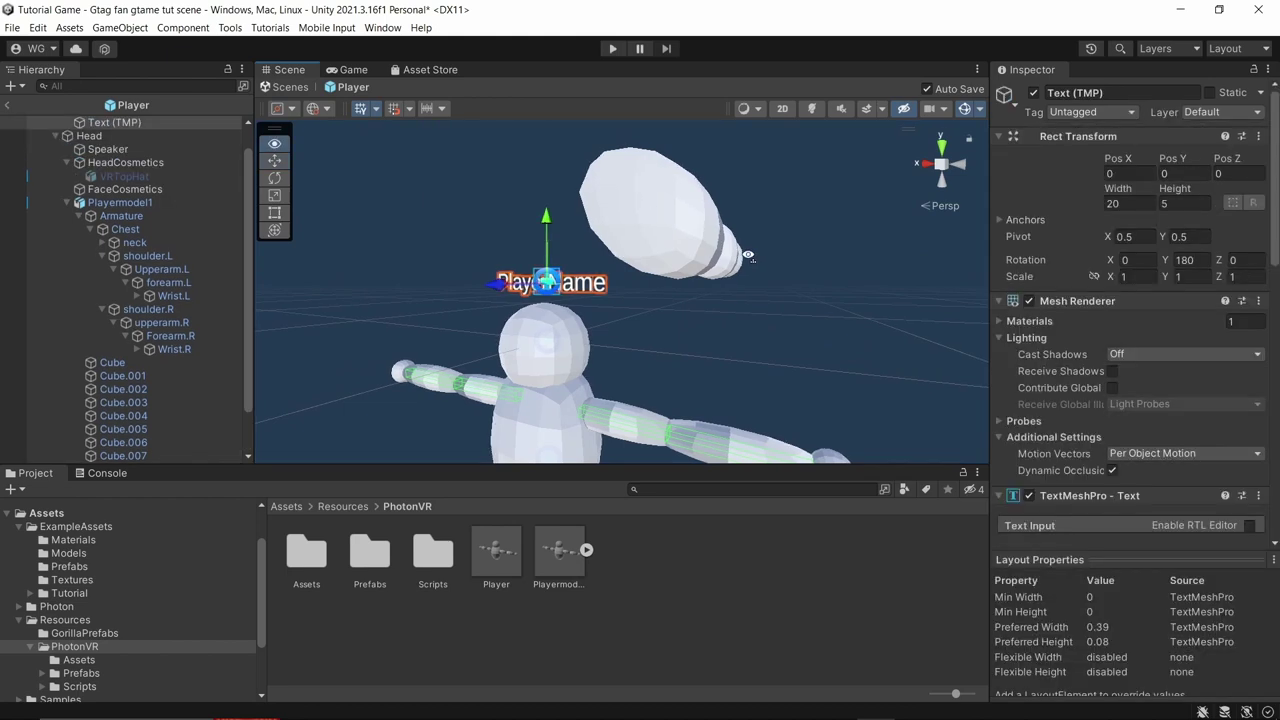
left_click_drag(740, 255, 706, 247, "alt")
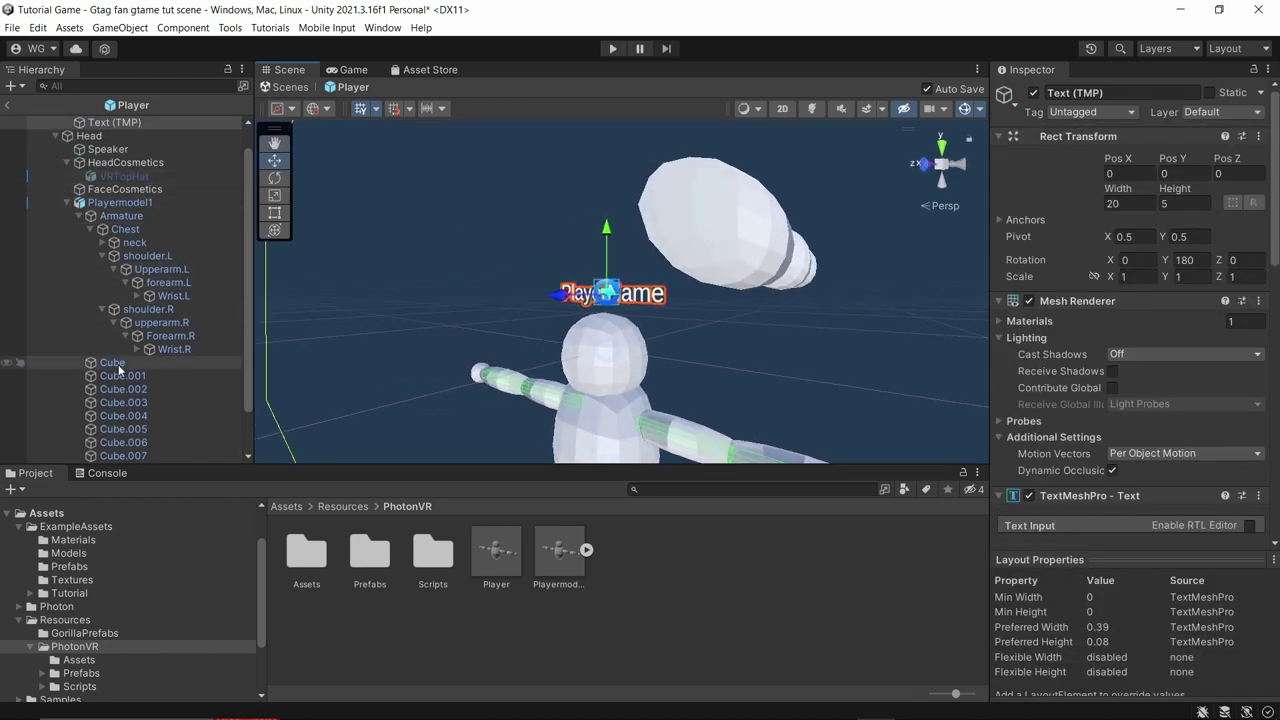
Select the new Playermodel object in the Player prefab and scale it down uniformly to about 0.10.
left_click(136, 203)
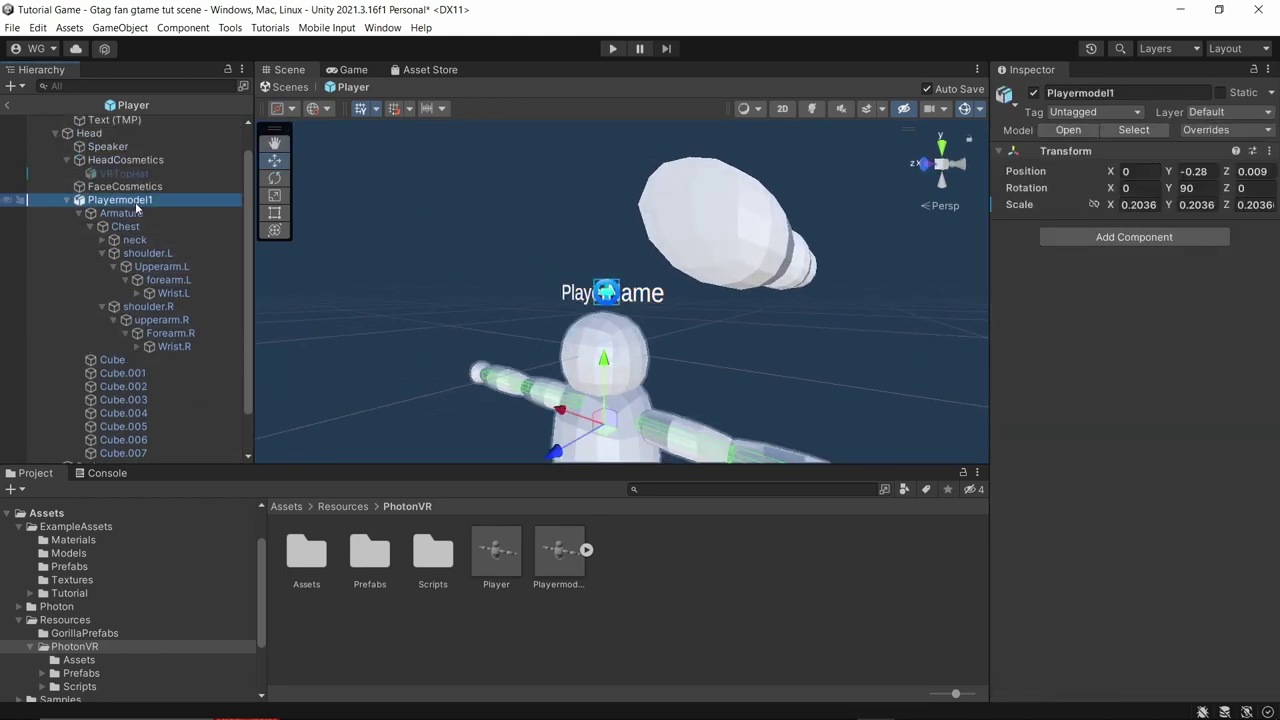
scroll(113, 325, "down", 2)
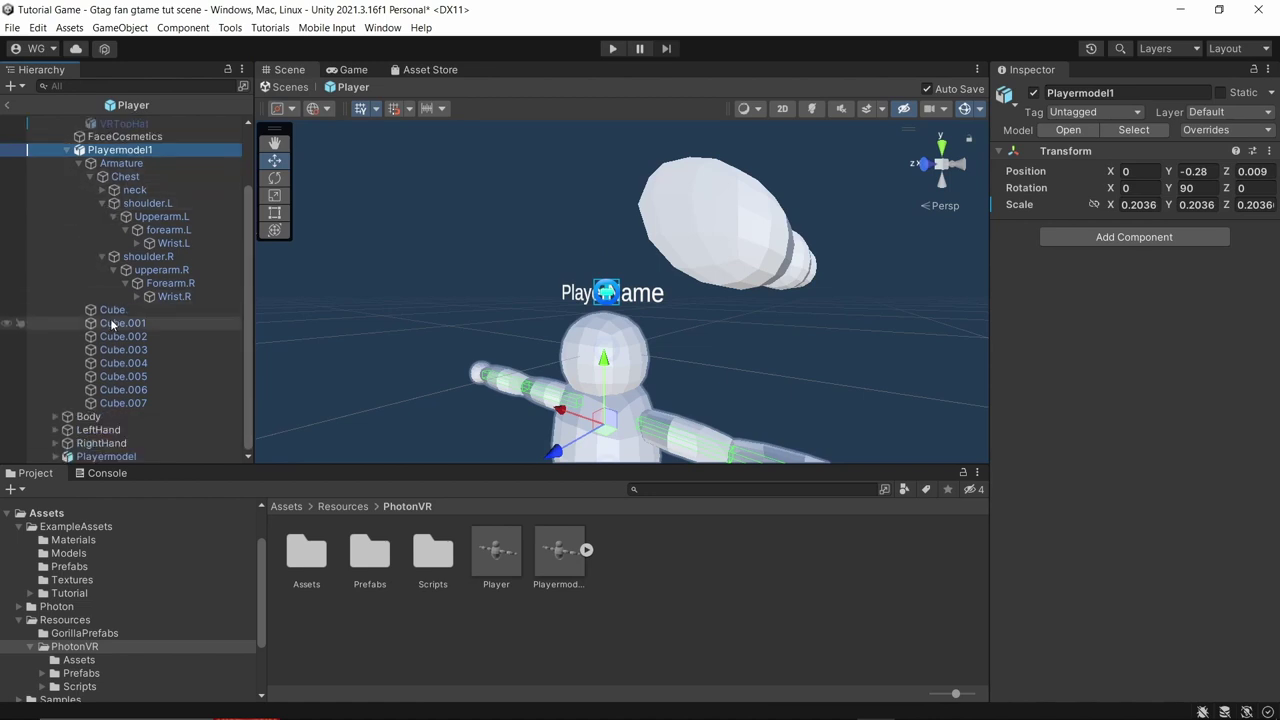
left_click(106, 456)
left_click(274, 195)
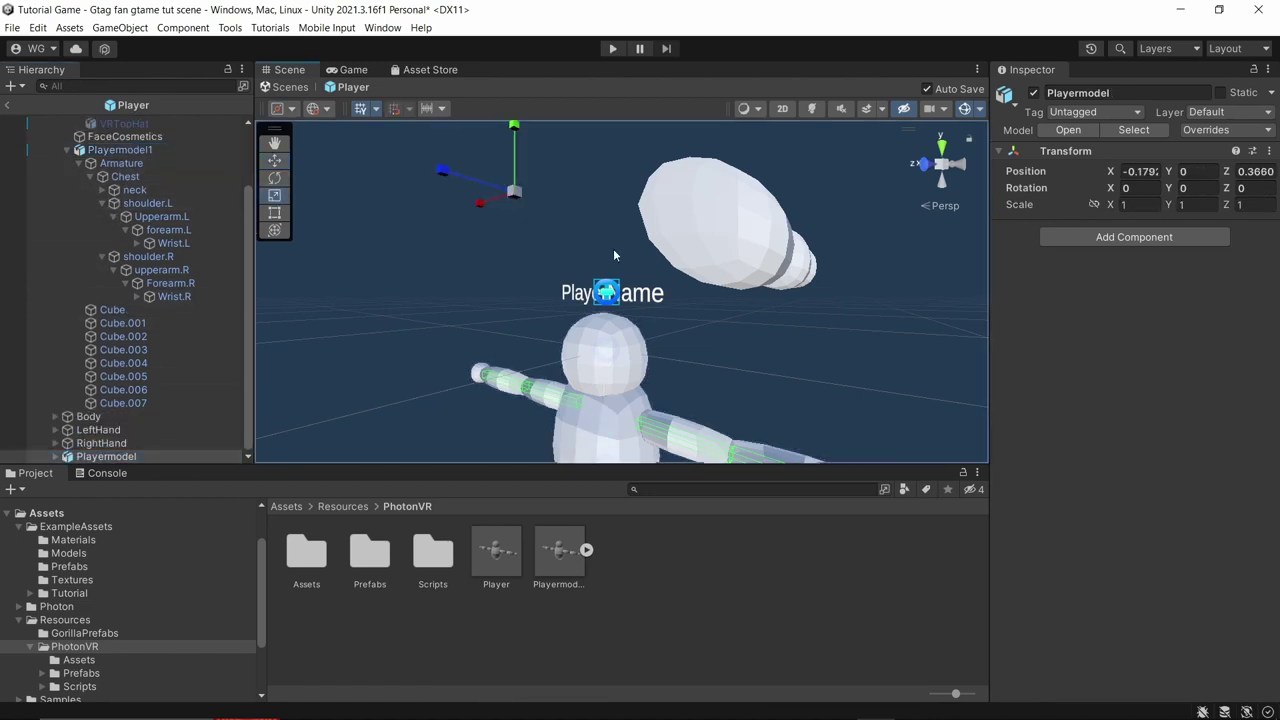
mouse_move(513, 192)
left_mouse_down()
mouse_move(483, 286)
mouse_move(520, 187)
left_mouse_up()
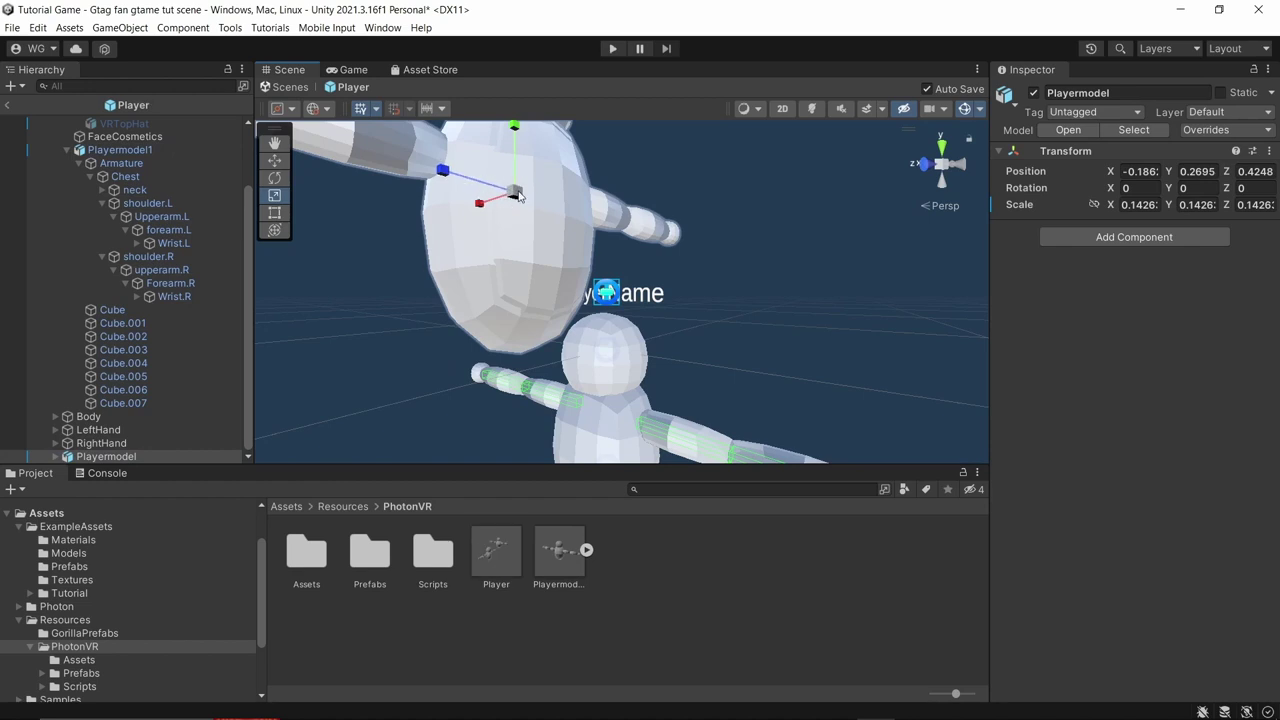
left_click_drag(511, 199, 383, 196)
Move the new Playermodel onto the existing character, to about X 0.012, Y -0.102, Z 0.015.
left_click(275, 178)
left_click(269, 163)
left_click_drag(505, 205, 559, 456)
middle_click_drag(582, 350, 590, 290)
right_click_drag(600, 300, 816, 314)
left_click_drag(815, 314, 657, 260)
left_click_drag(663, 205, 663, 234)
Scale the new Playermodel up uniformly to about 0.18 and rotate it to 90° around Y.
left_click(275, 196)
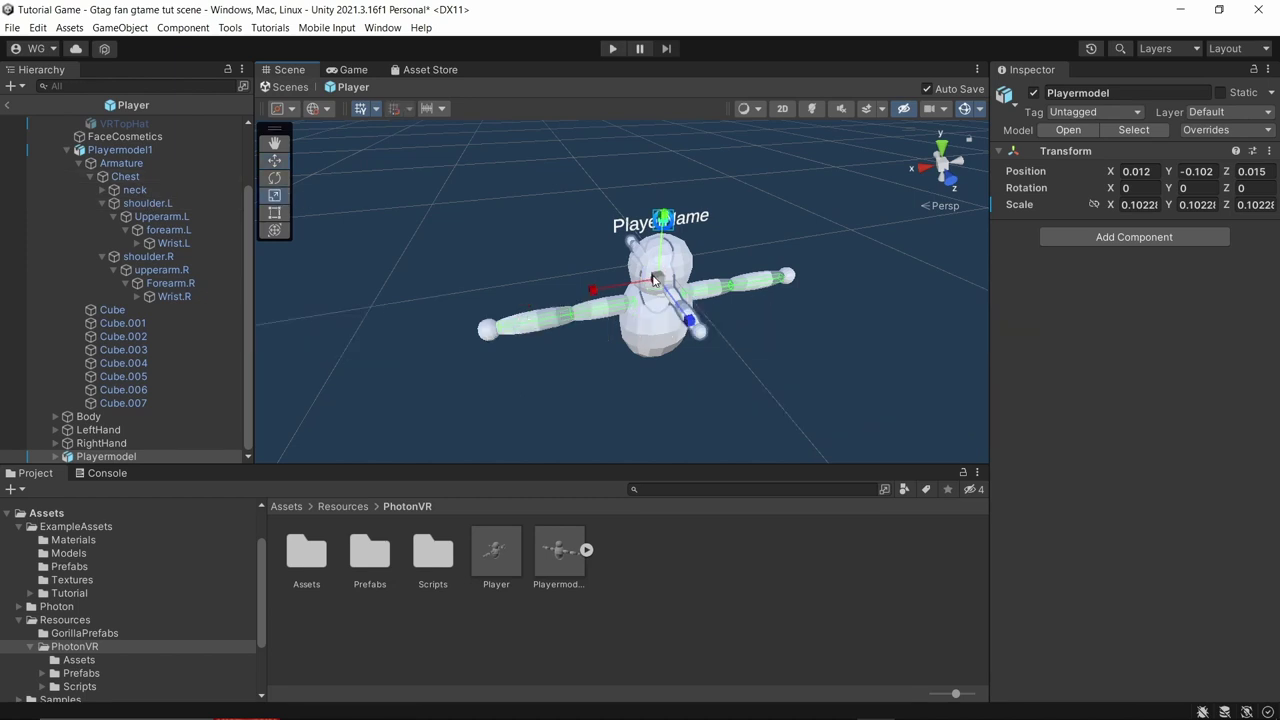
left_click_drag(655, 281, 596, 292)
left_click(275, 178)
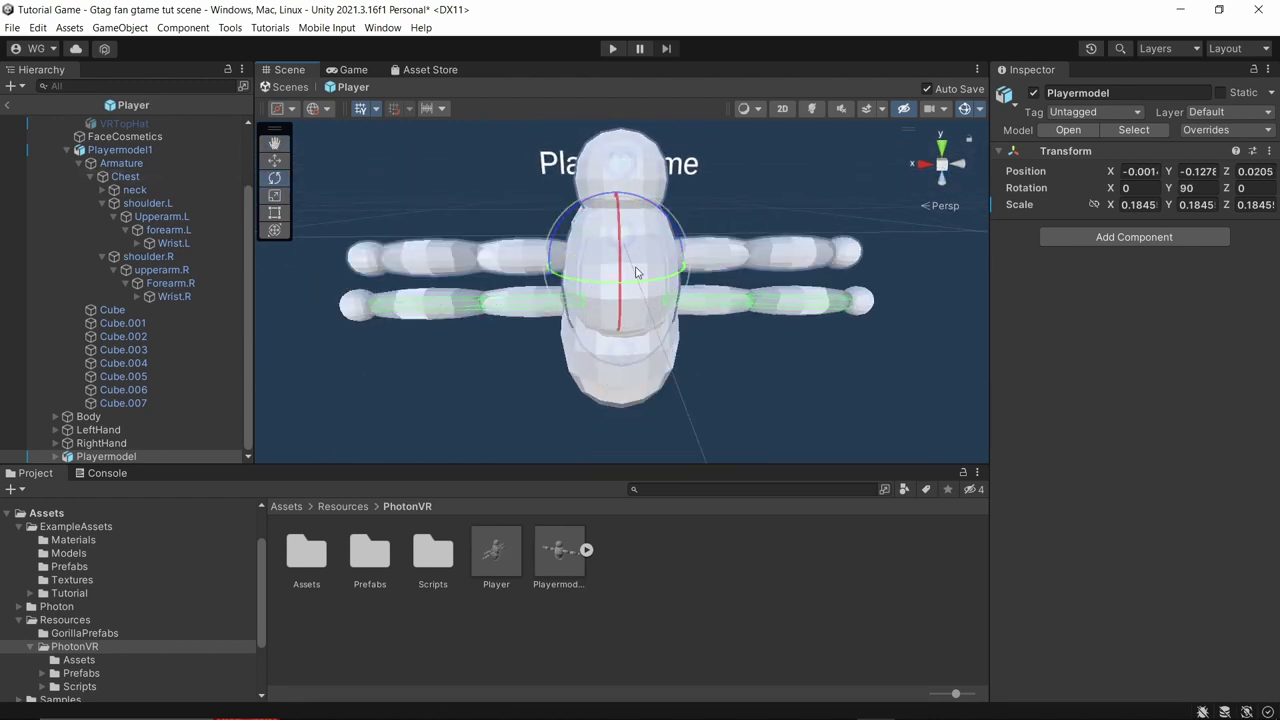
Lower the new Playermodel along Y so its arms and body approach those of the existing character.
key("w")
right_click_drag(649, 231, 682, 318)
key("s")
key("w")
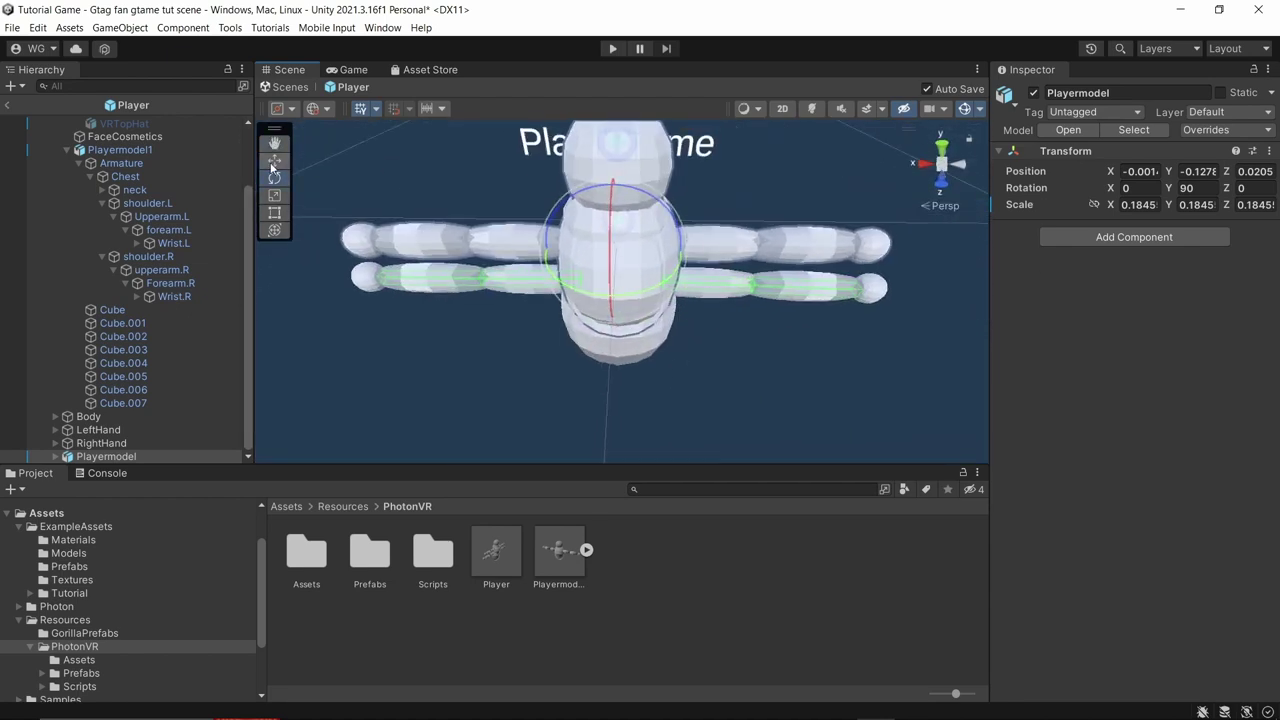
left_click(274, 162)
left_click_drag(616, 204, 616, 242)
Enlarge the new Playermodel uniformly to about 0.21 and align it with the existing character at about Y -0.308, Z 0.008.
left_click(274, 195)
left_click_drag(615, 291, 615, 281)
left_click_drag(613, 236, 614, 246)
left_click_drag(783, 285, 361, 267, "alt")
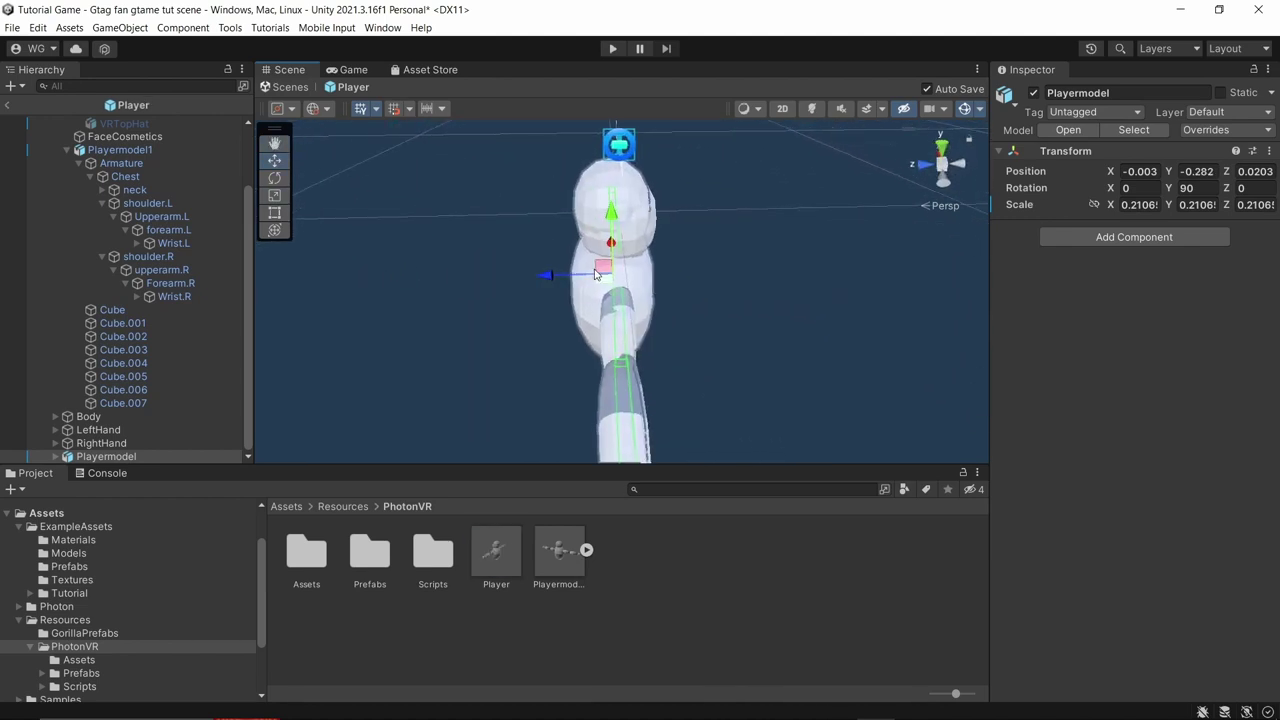
left_click_drag(595, 274, 604, 279)
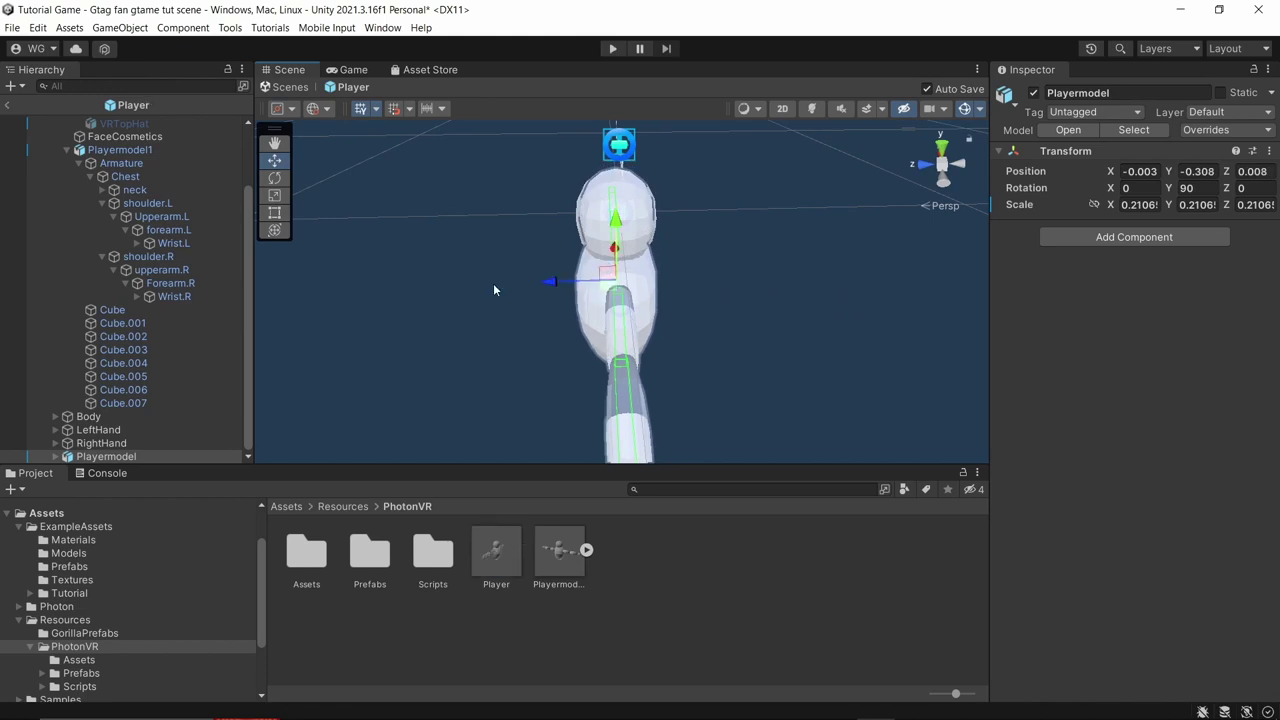
left_click_drag(493, 290, 692, 280, "alt")
key("e")
key("ctrl+z")
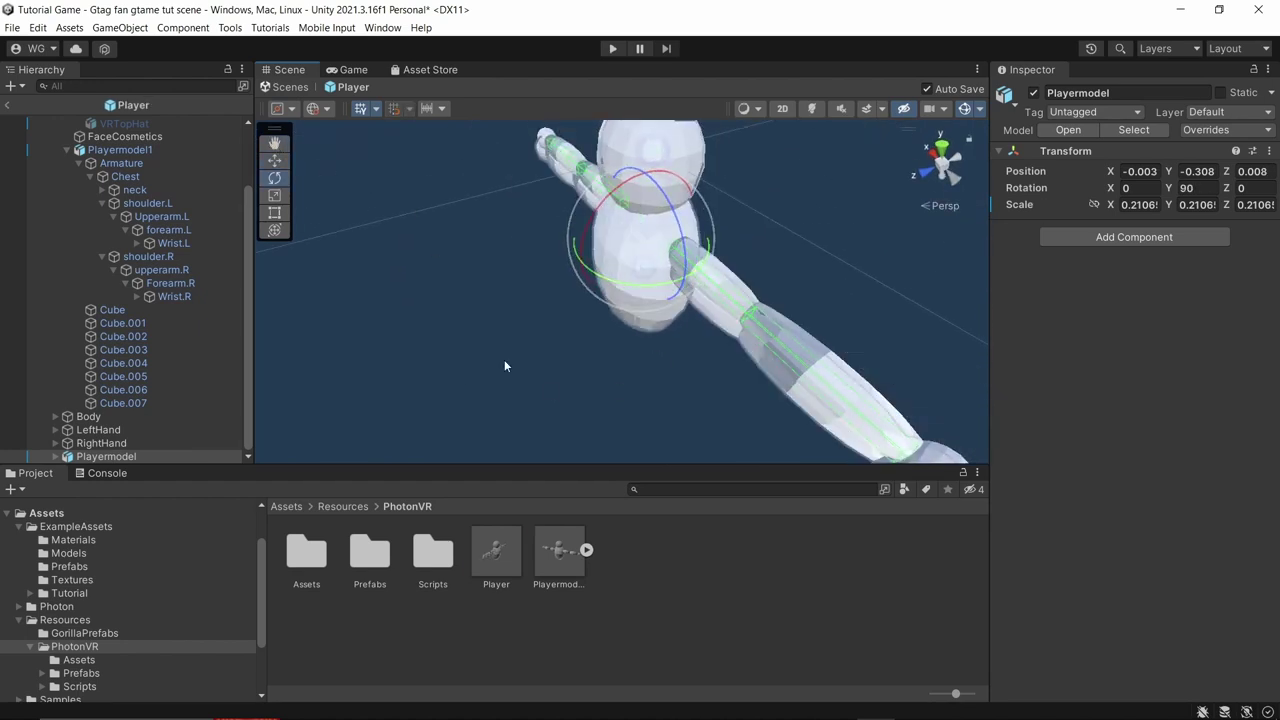
left_click_drag(509, 365, 636, 320, "alt")
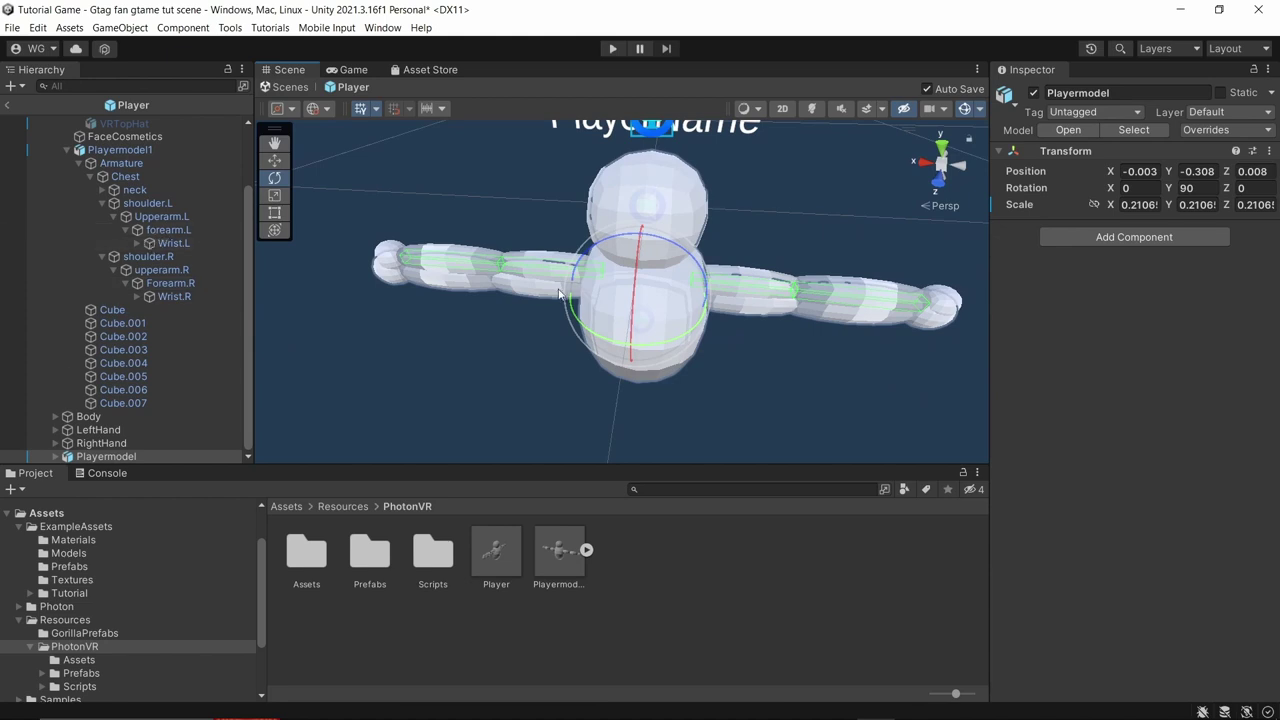
Delete the old Playermodel1 object under Head from the Player prefab.
scroll(120, 250, "up", 2)
left_click(110, 200)
right_click(117, 199)
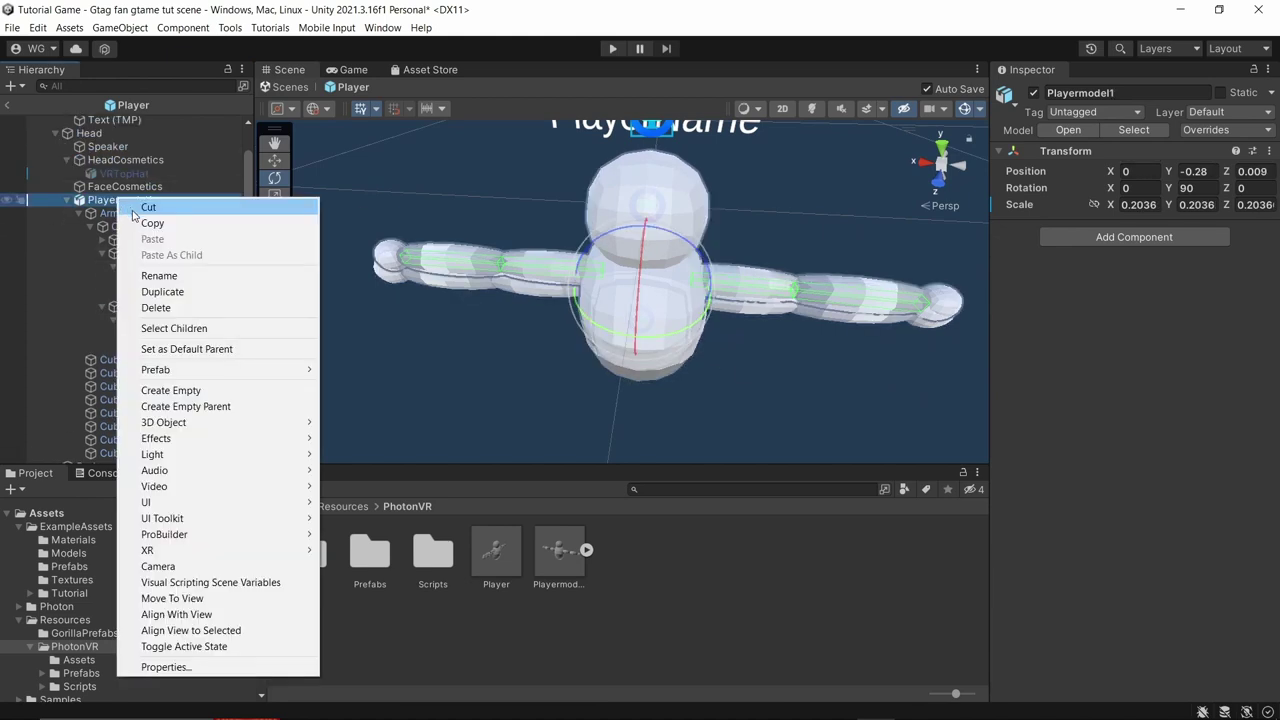
left_click(169, 310)
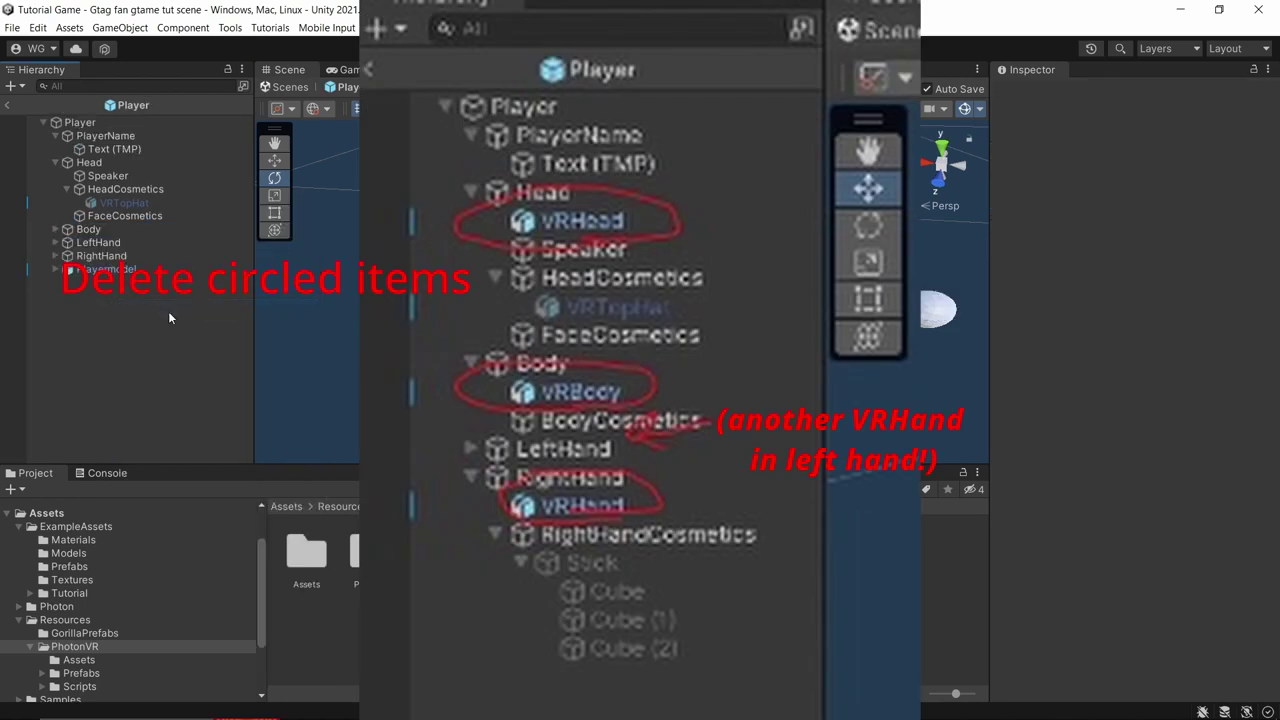
Make the Playermodel a child of Head in the Player prefab and expand its contents.
left_click(110, 270)
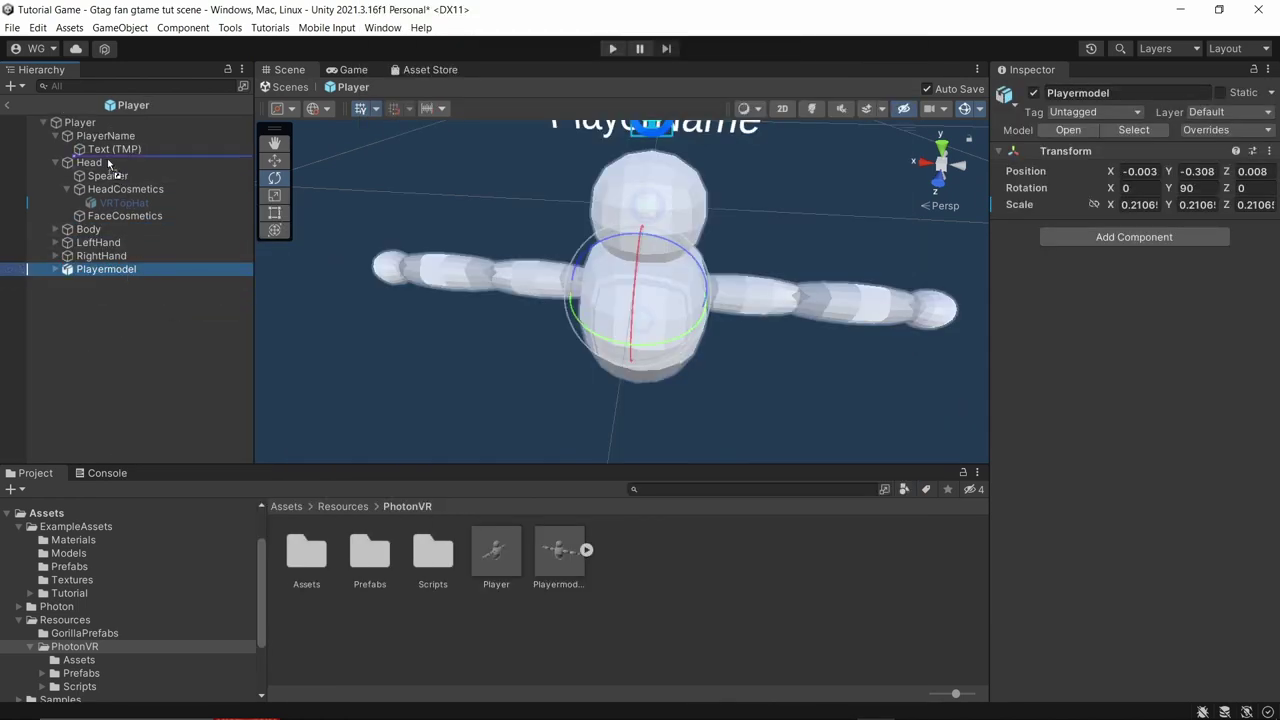
left_click_drag(105, 162, 105, 162)
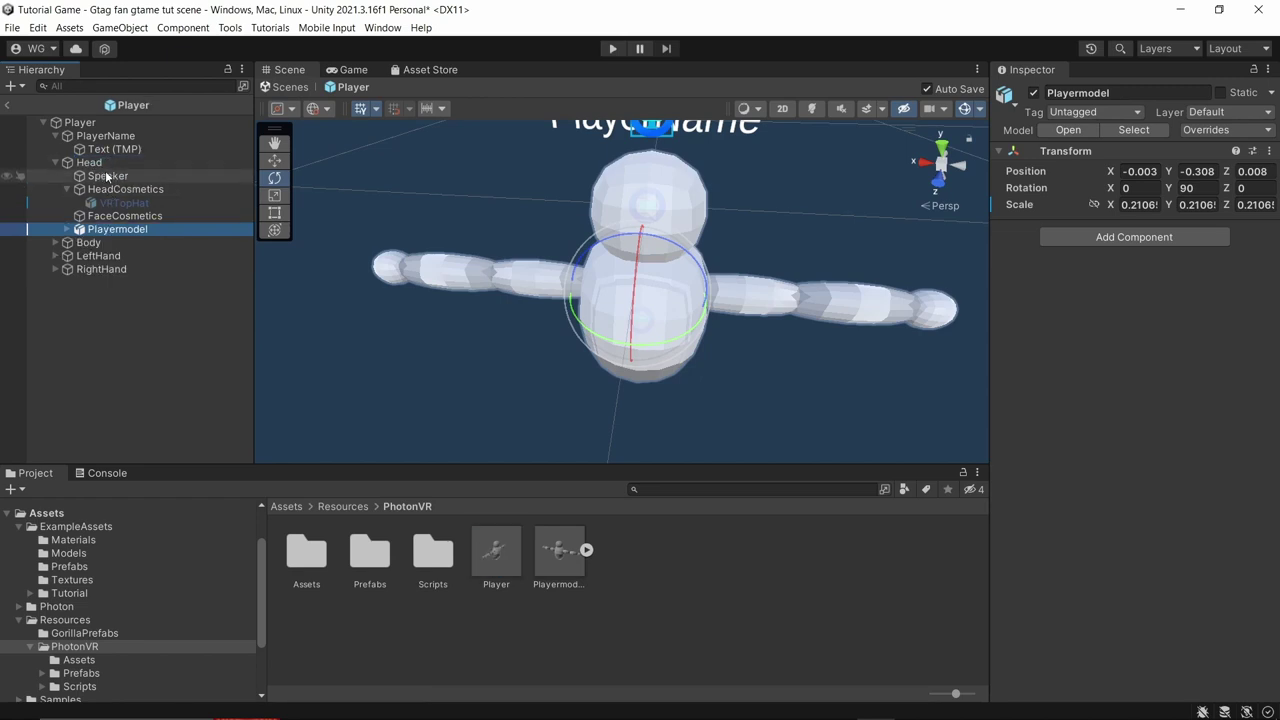
left_click(68, 230)
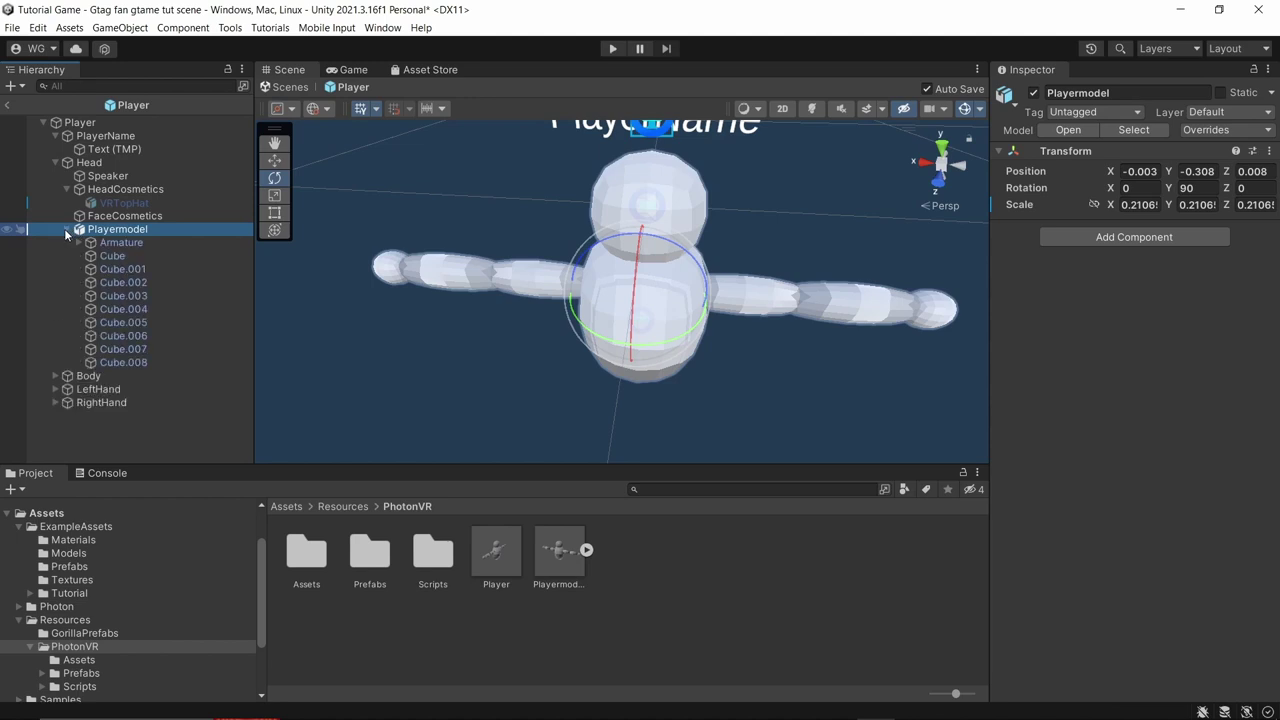
Apply the fur texture from ExampleAssets/Textures to all of the Playermodel's body-part meshes.
left_click(134, 258)
left_click(133, 270)
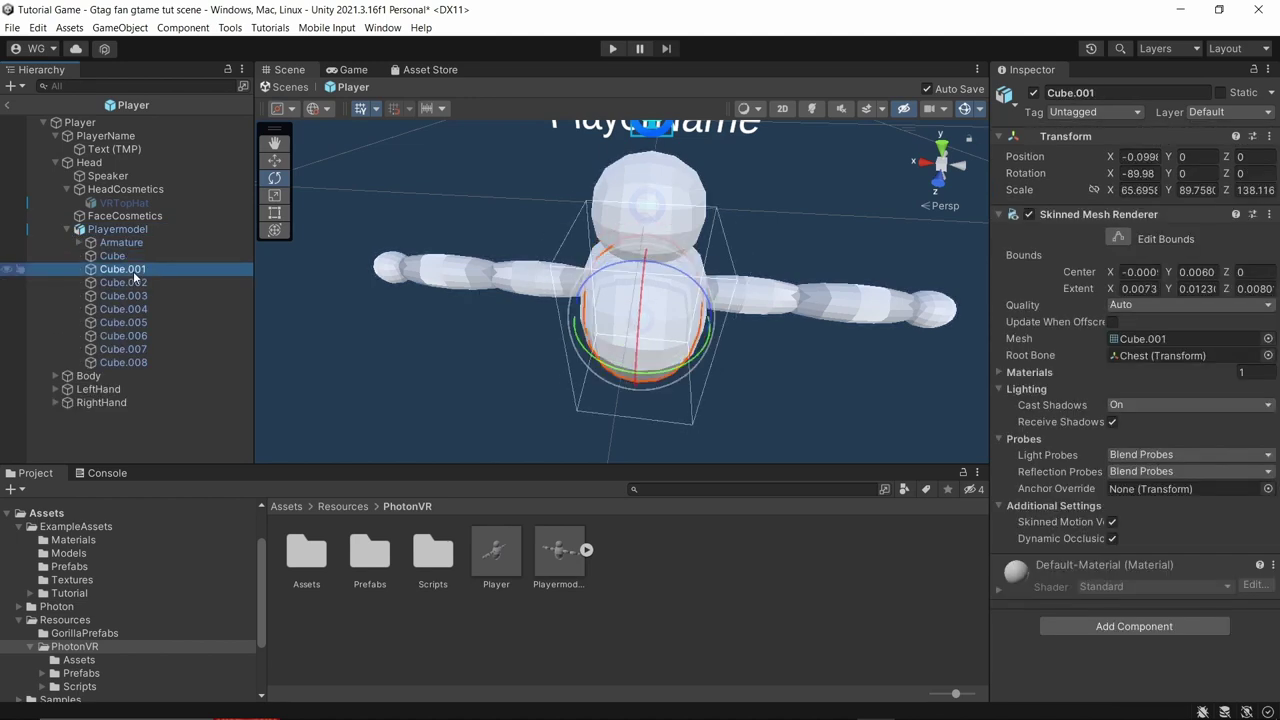
left_click(135, 283)
left_click(137, 296)
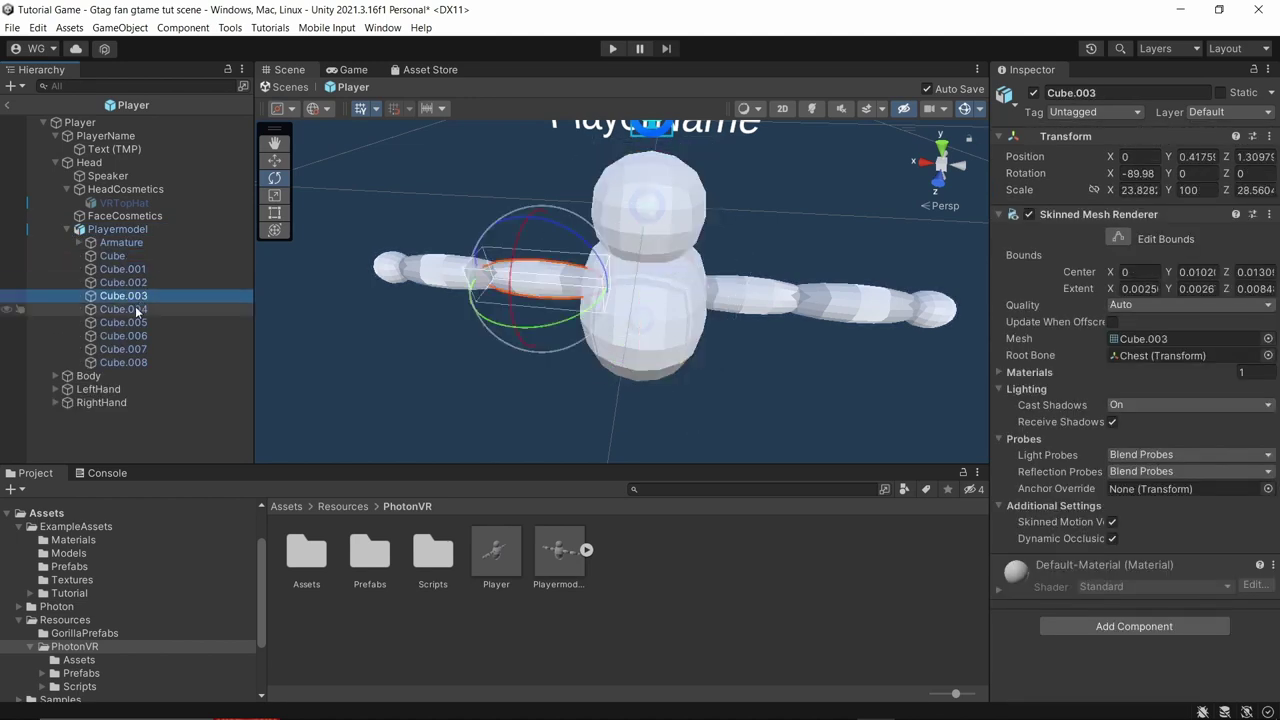
left_click(137, 310)
left_click(142, 323)
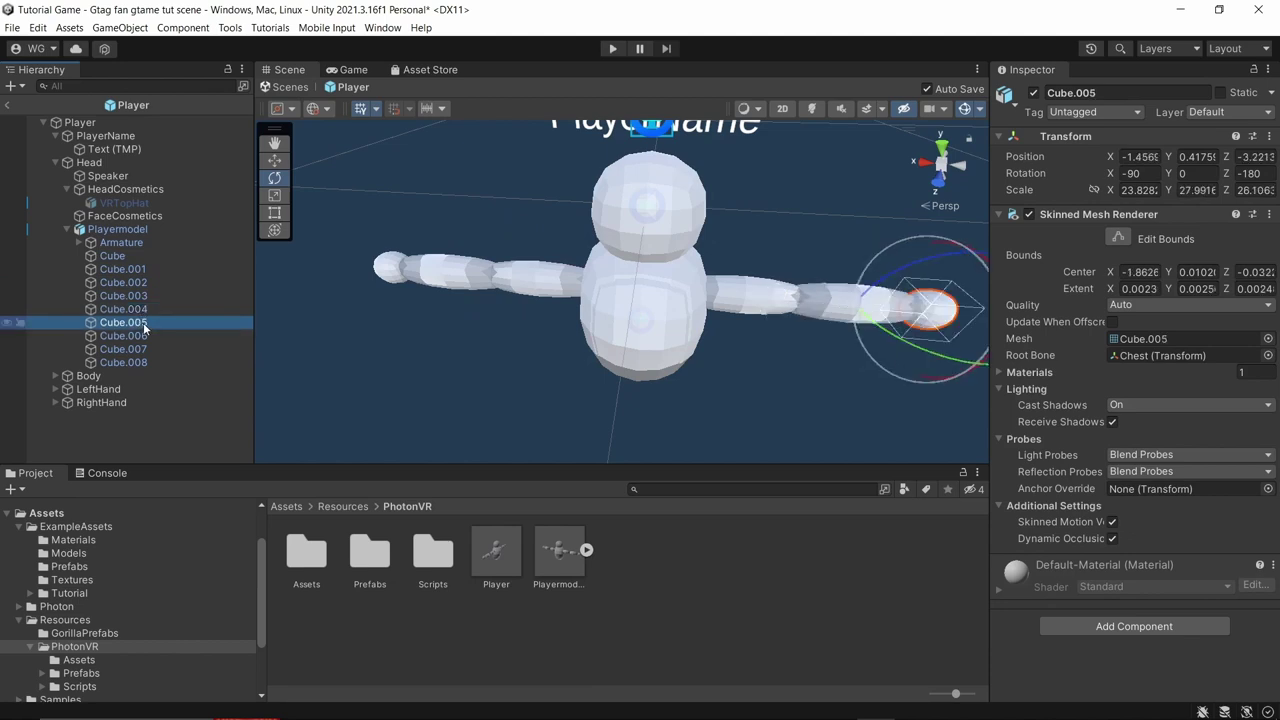
left_click(72, 580)
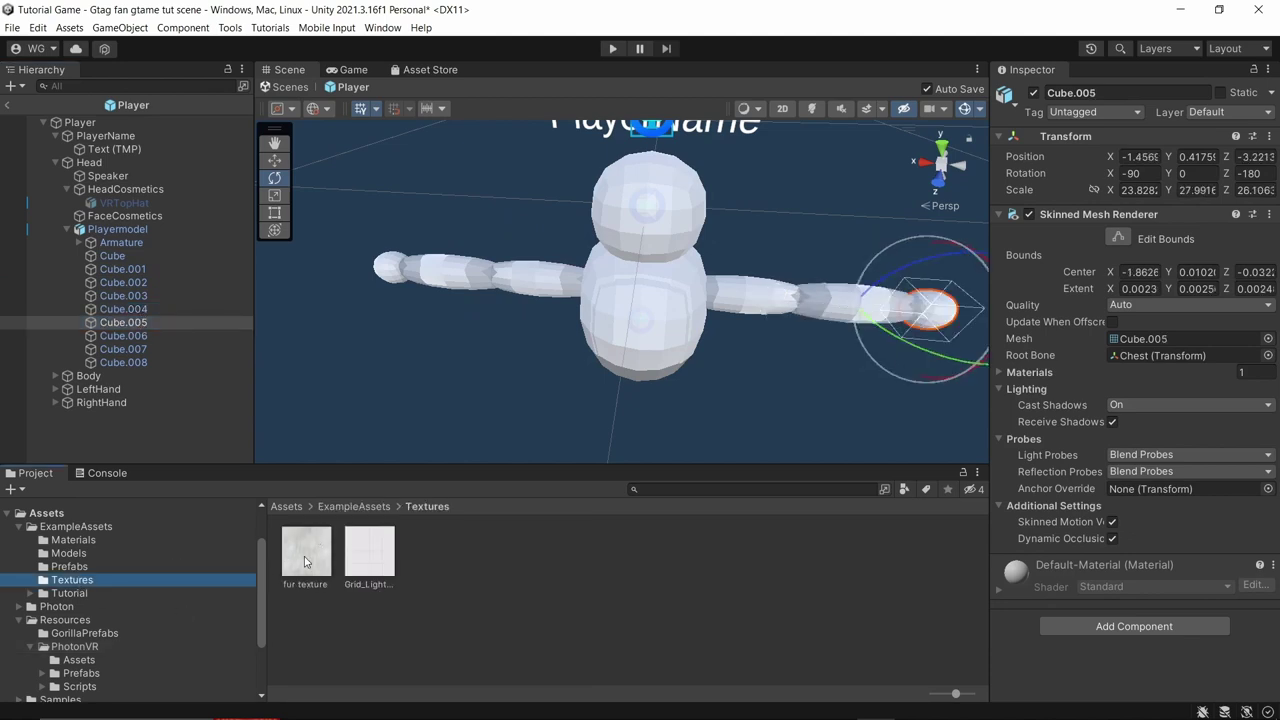
left_click_drag(304, 556, 153, 310)
left_click_drag(305, 550, 648, 320)
left_click_drag(305, 550, 636, 236)
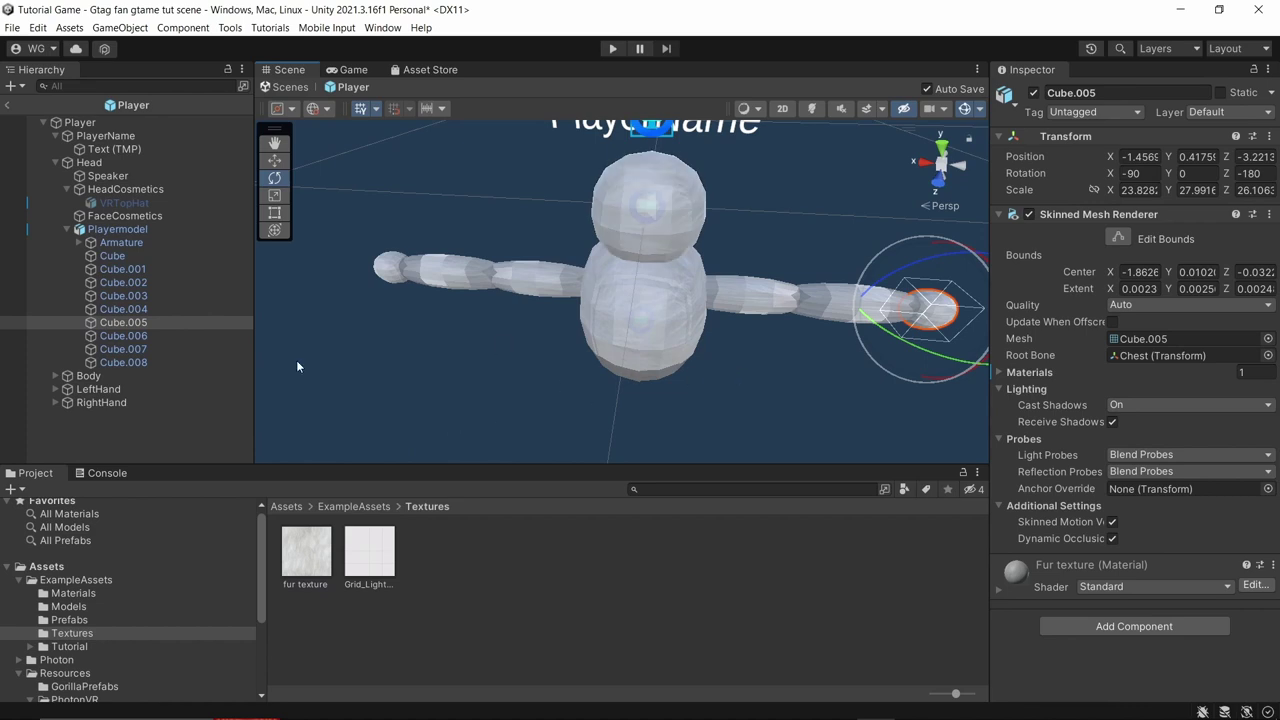
Examine the fur texture up close on the torso meshes Cube and Cube.001.
mouse_move(512, 325)
right_mouse_down()
mouse_move(586, 323)
mouse_move(536, 328)
right_mouse_up()
left_click(505, 574)
key("w")
right_click_drag(617, 233, 591, 356)
left_click(591, 356)
left_click(167, 258)
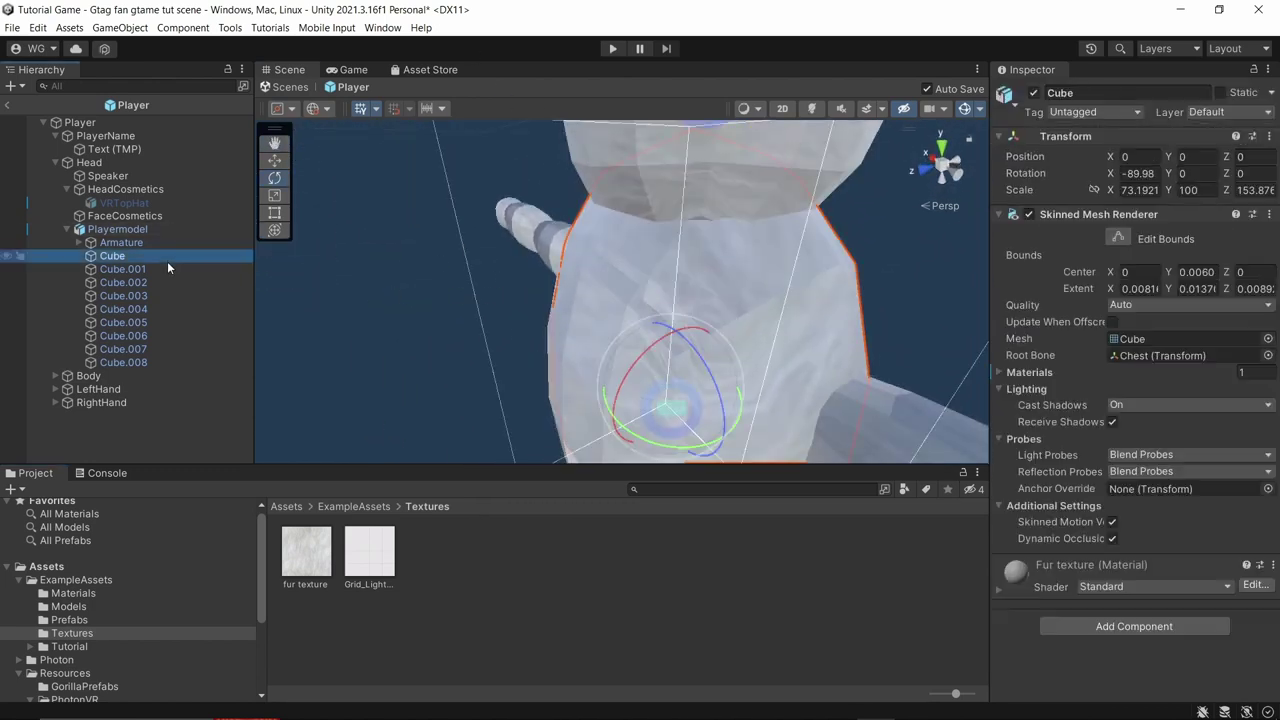
left_click(590, 320)
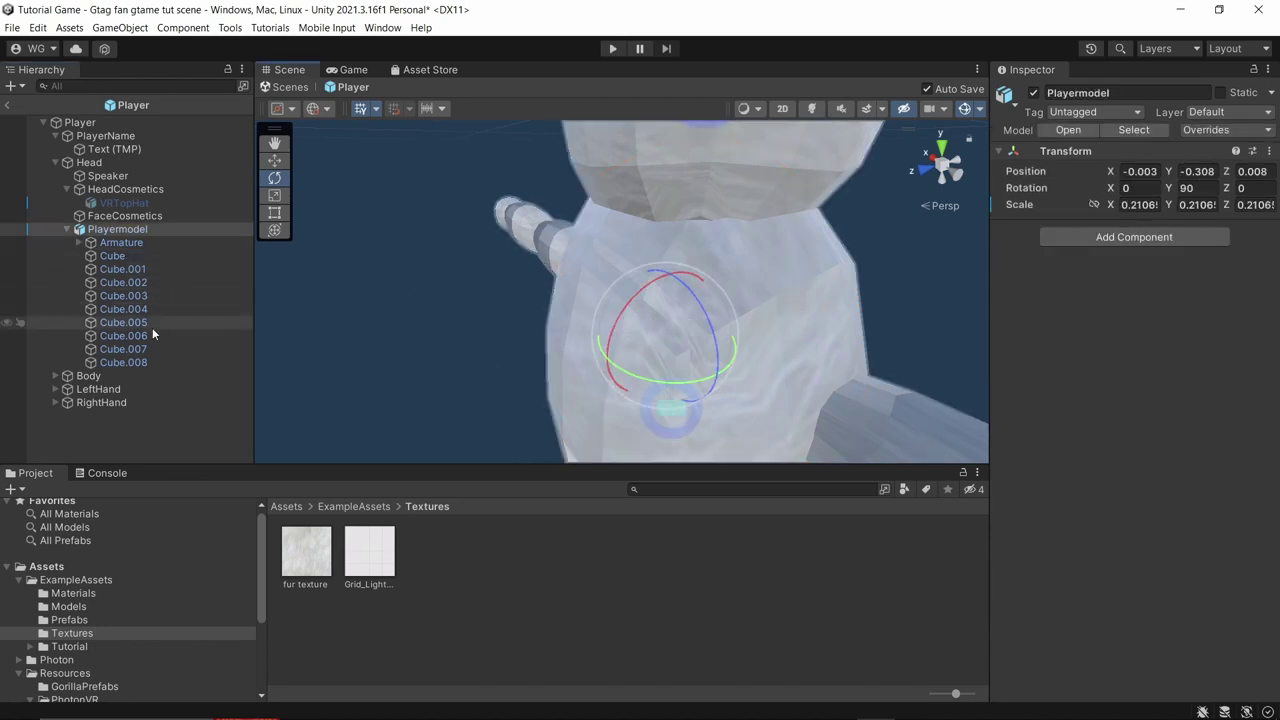
left_click(134, 270)
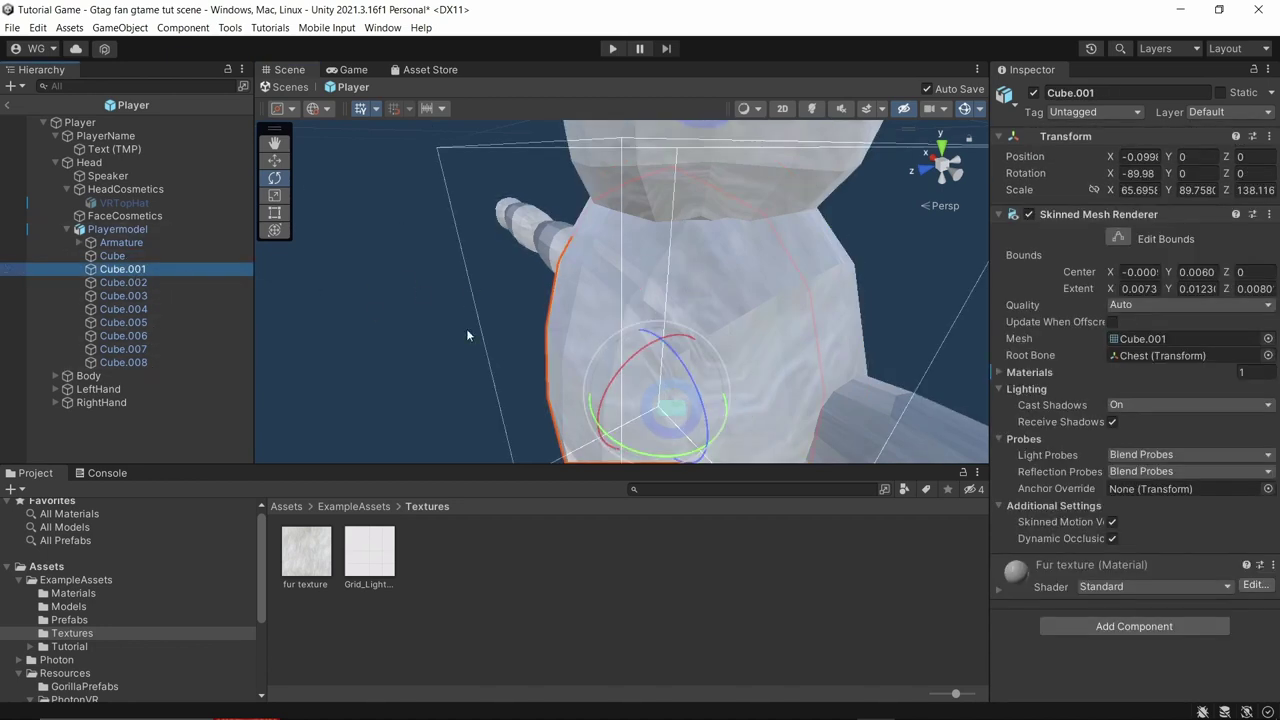
key("s")
right_click_drag(523, 381, 480, 360)
mouse_move(607, 351)
left_mouse_down()
mouse_move(709, 376)
mouse_move(616, 362)
left_mouse_up()
key("ctrl+z")
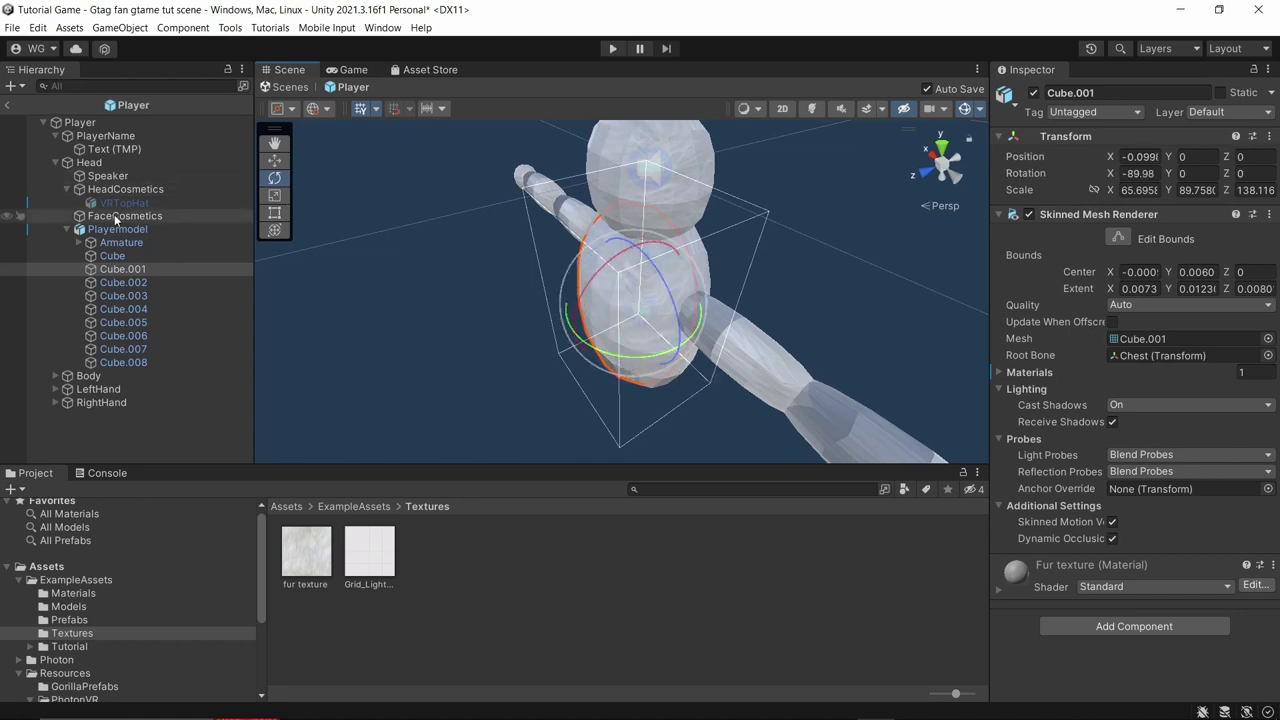
Expand the Playermodel's Armature and its Chest bone to list the neck and shoulder bones.
left_click(78, 243)
key("w")
right_click_drag(423, 243, 534, 237)
left_click(535, 233)
left_click_drag(580, 243, 676, 240, "alt")
left_click(715, 262)
scroll(660, 215, "down", 5)
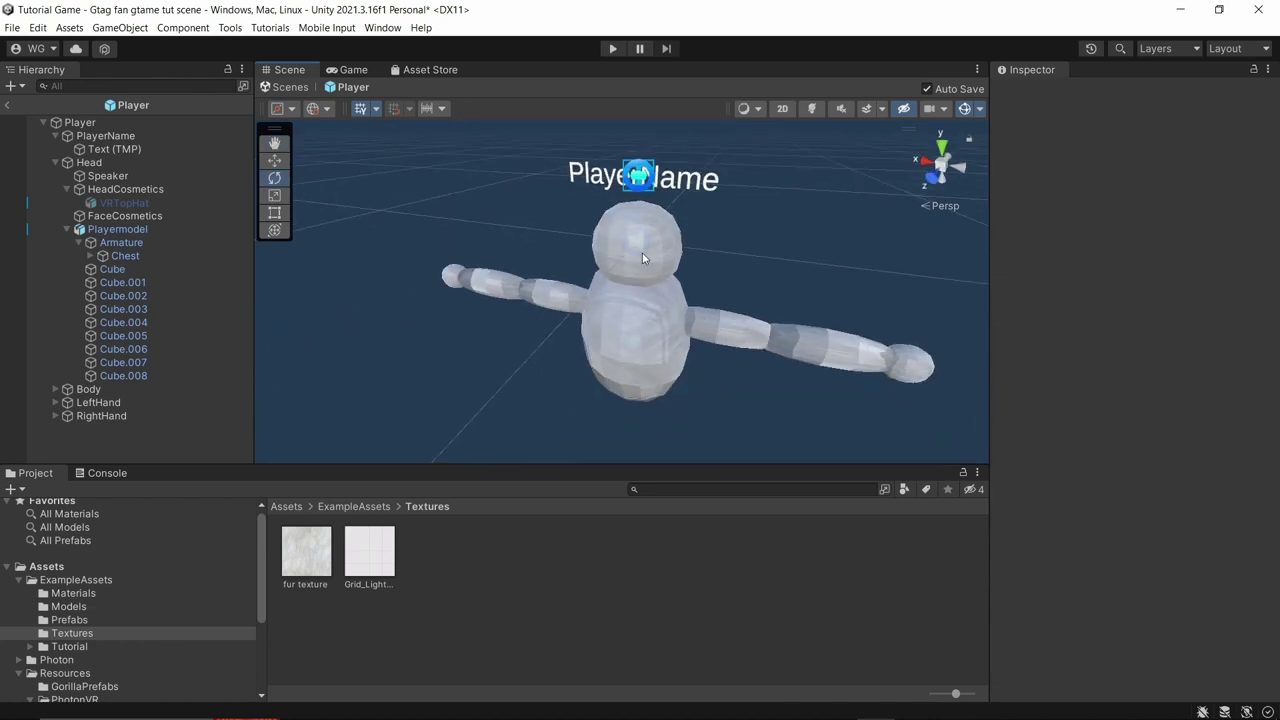
left_click(95, 258)
left_click(90, 256)
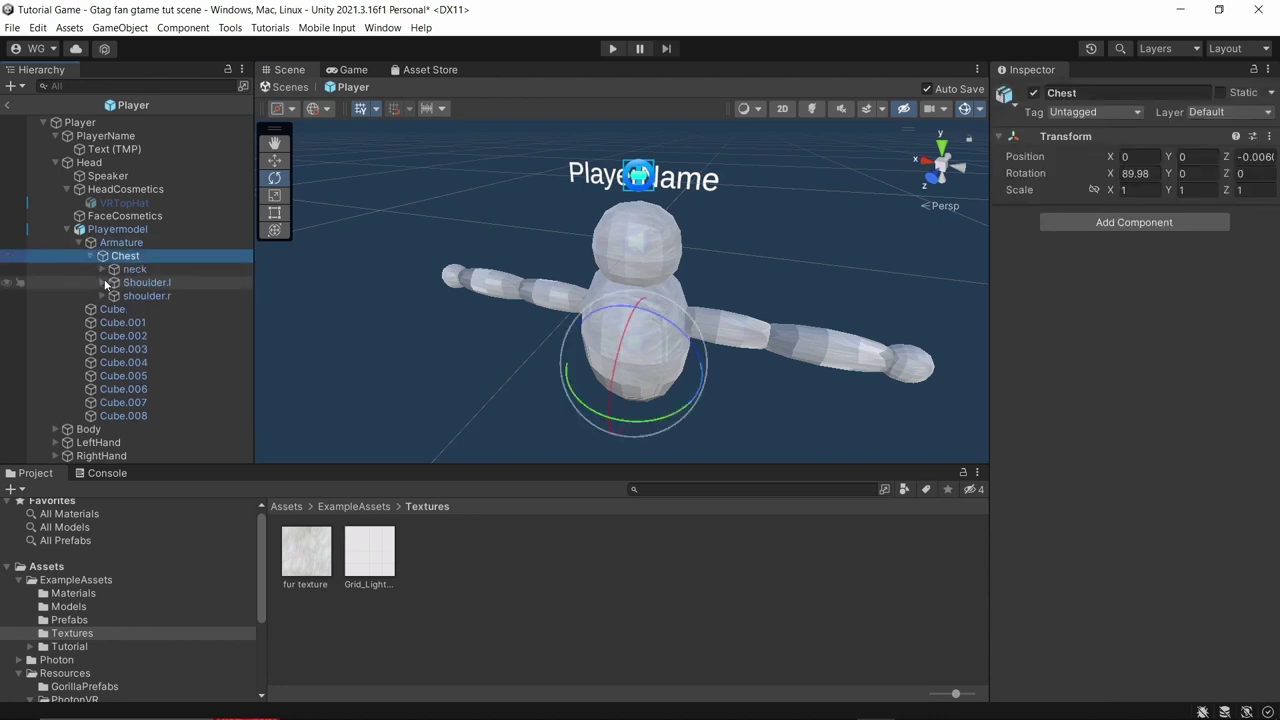
Expand the shoulder, upperarm and forearm bones on both sides down to hand.l and hand.r.
left_click(102, 283)
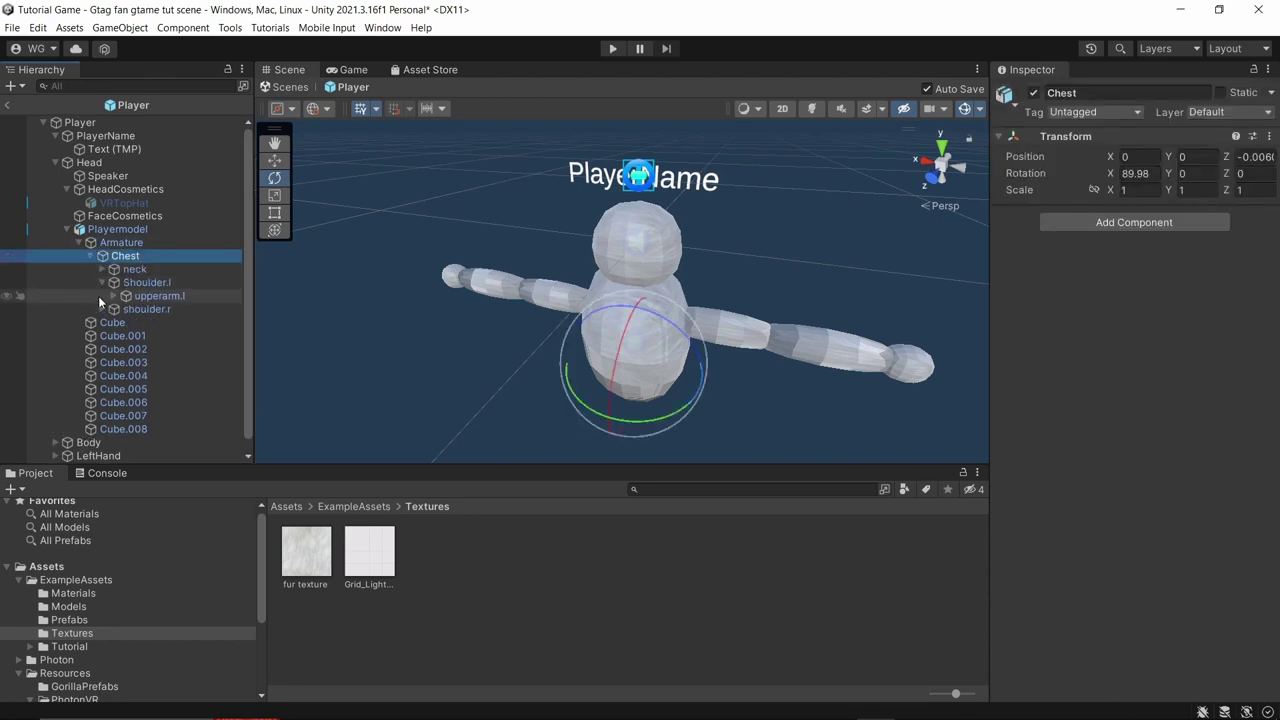
left_click(101, 309)
left_click(114, 296)
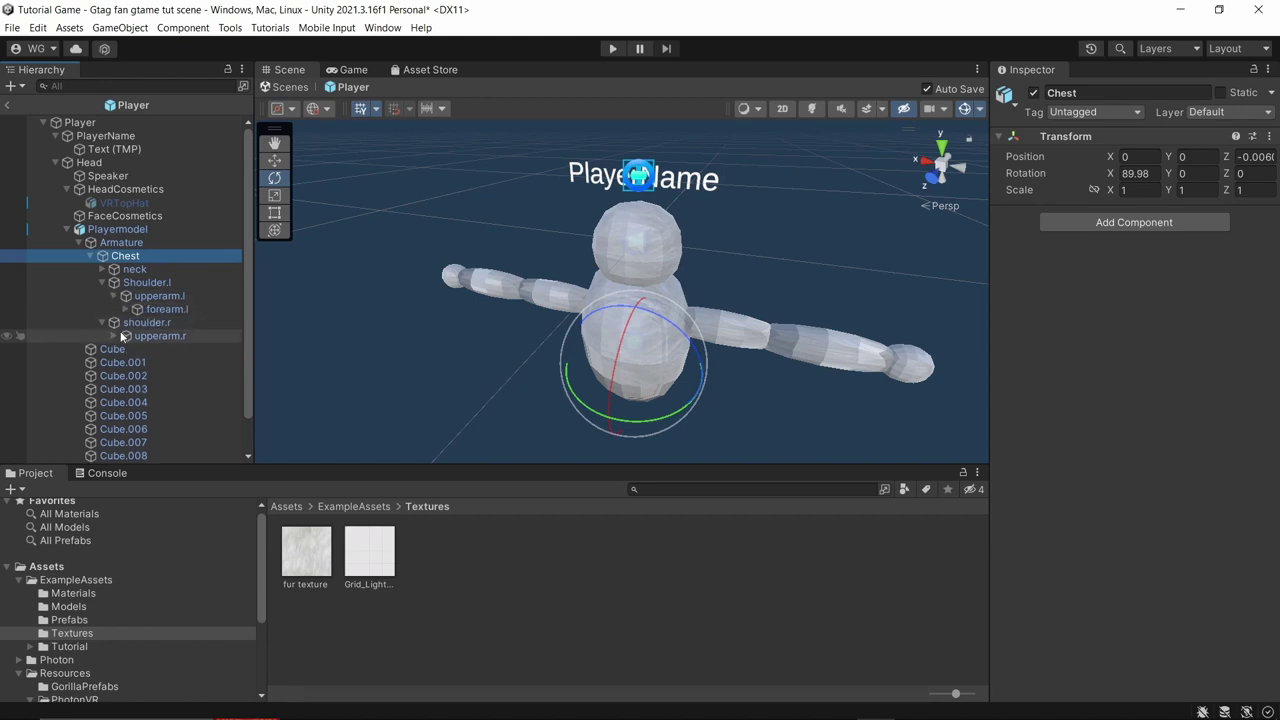
left_click(114, 336)
left_click(125, 309)
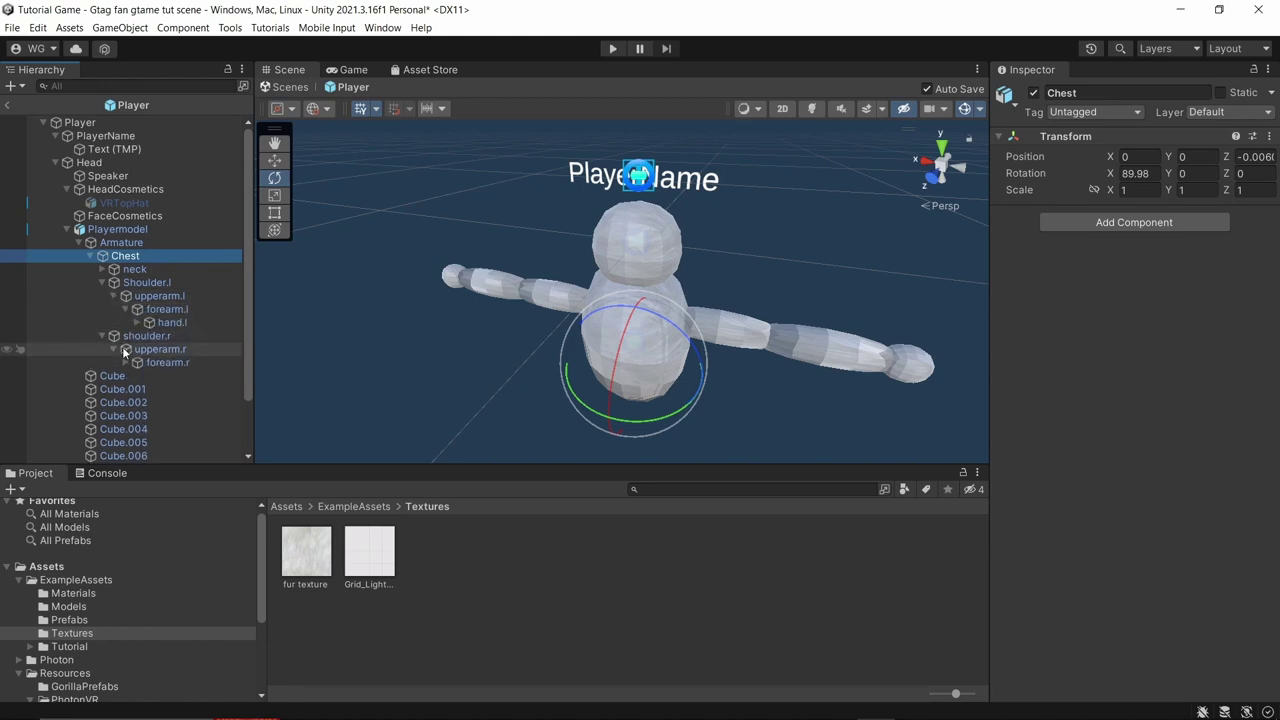
left_click(137, 362)
Check which arms the hand.l and hand.r bones belong to, leaving hand.l selected.
left_click(151, 322)
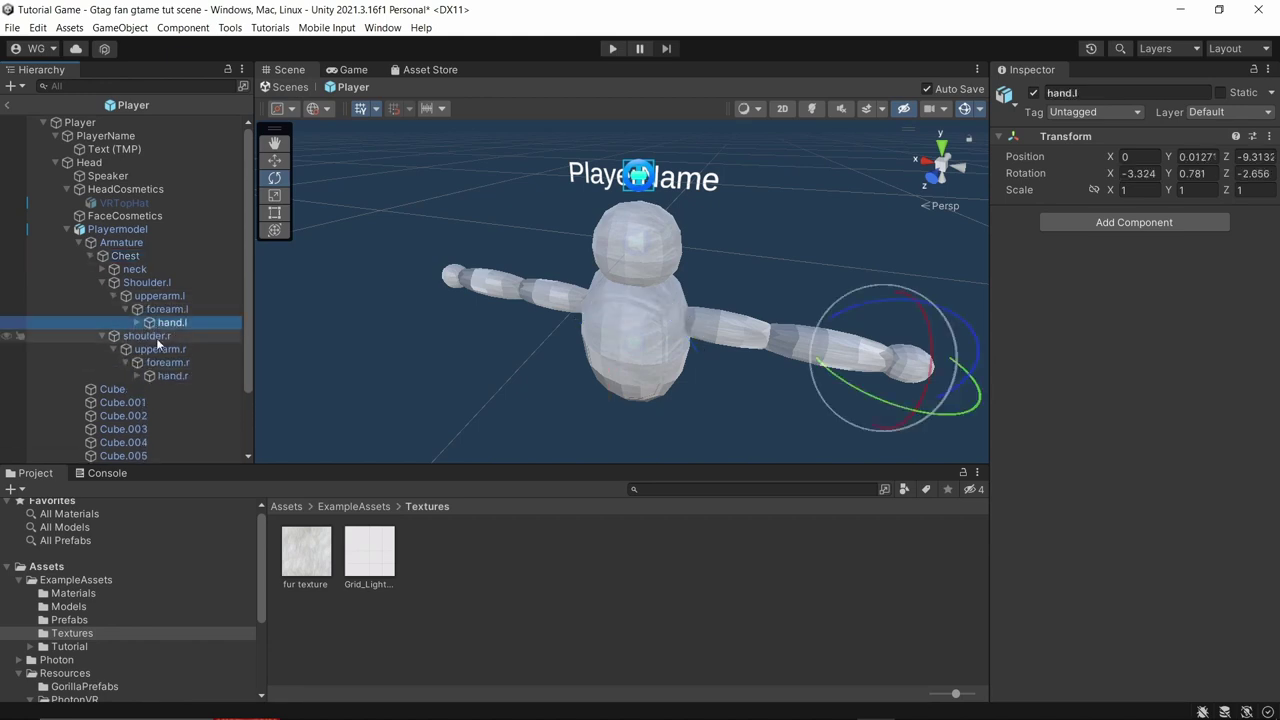
left_click(170, 375)
key("Right")
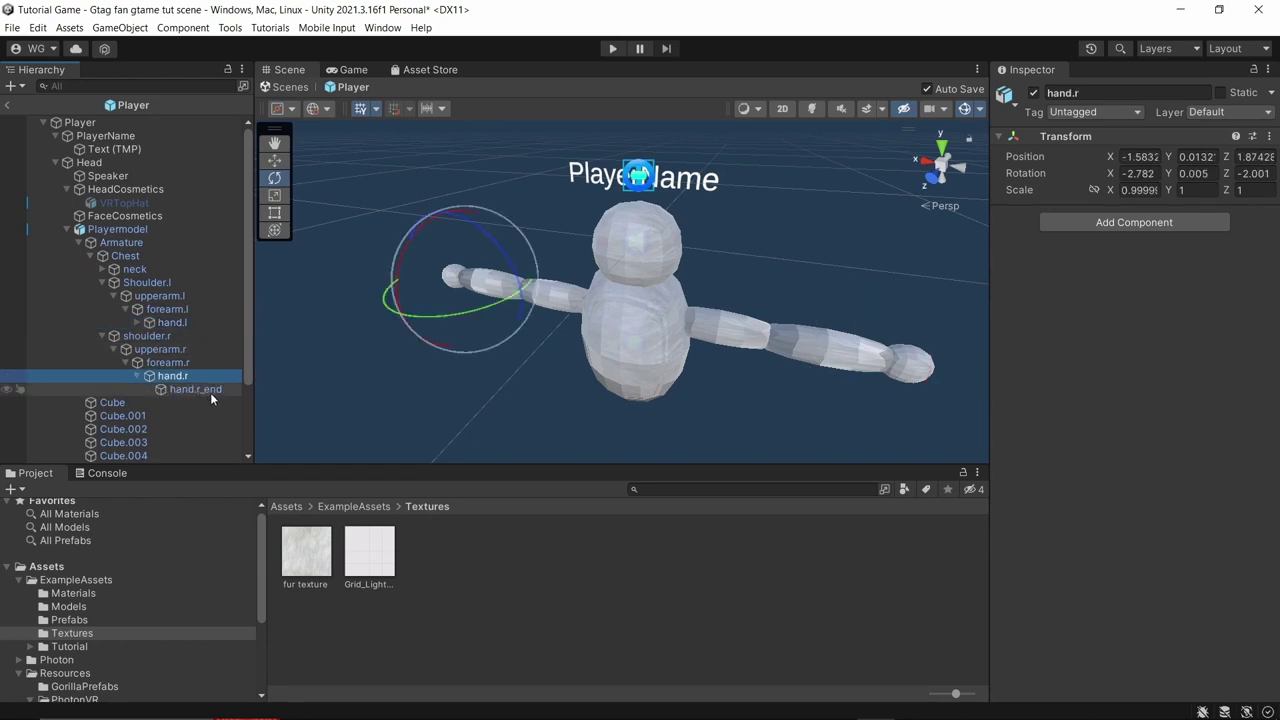
left_click(138, 375)
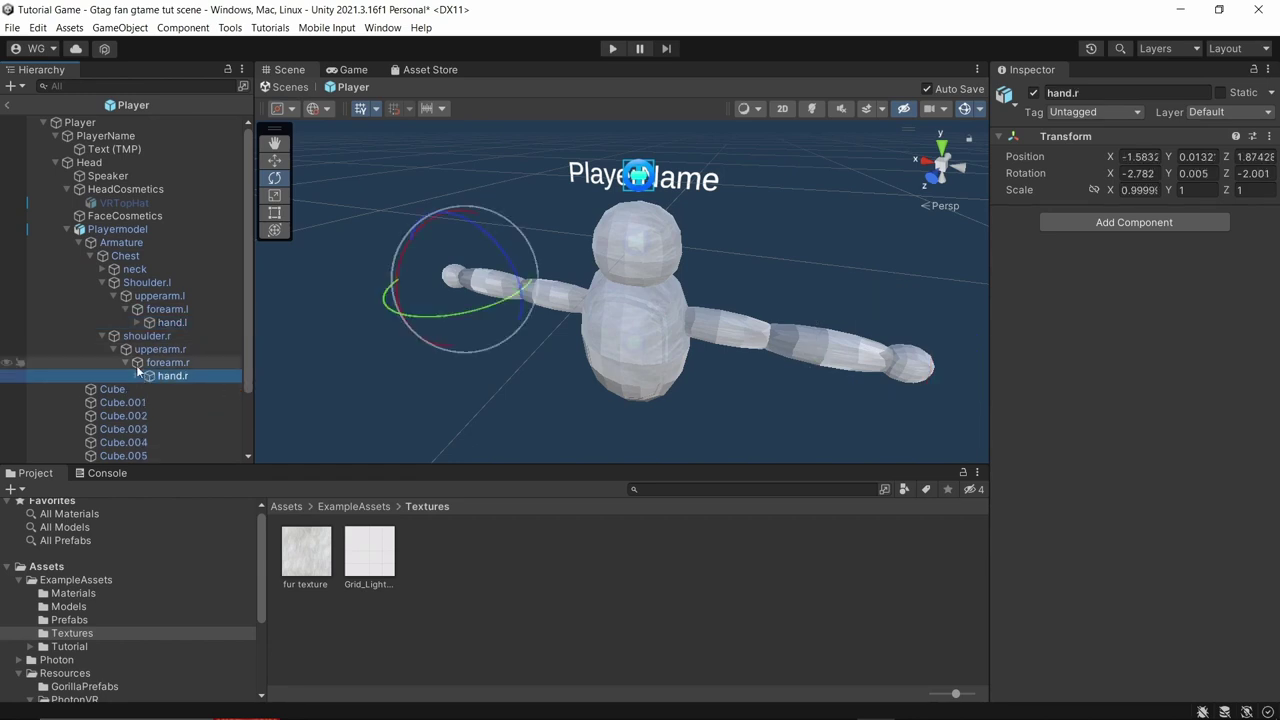
left_click(178, 322)
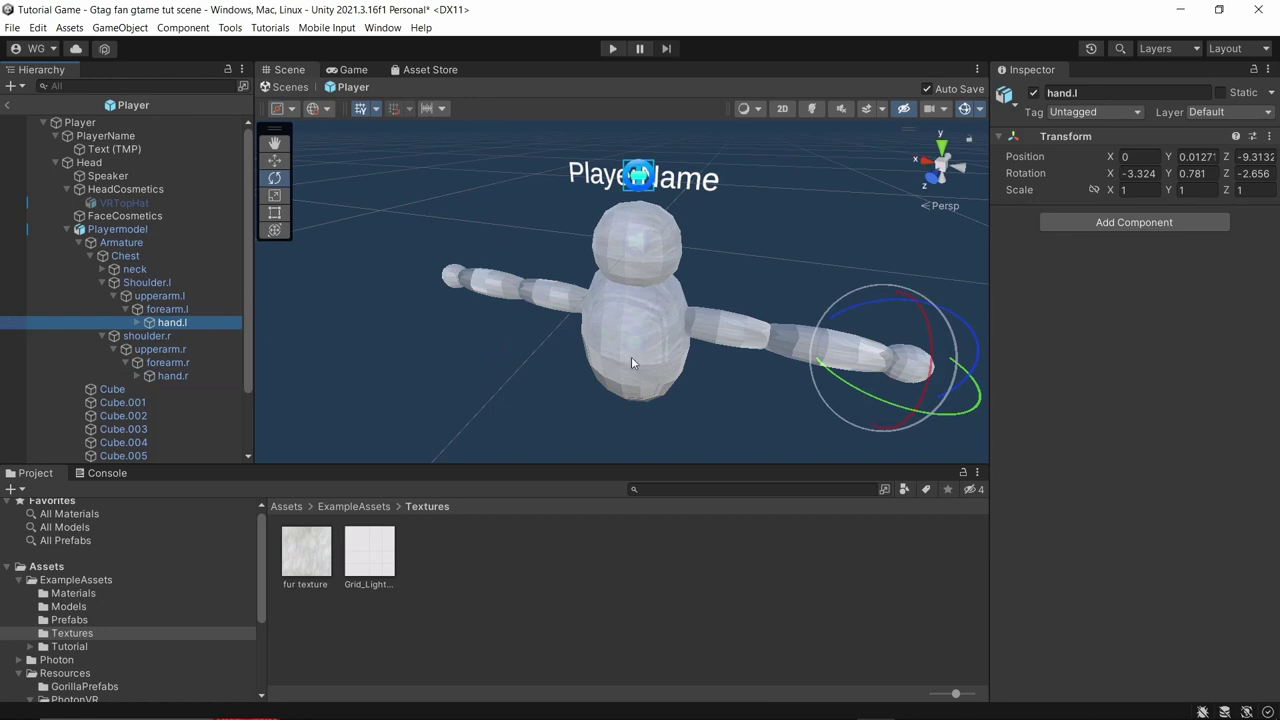
Bring up the UnityTutorial folder with FastIKFabric.cs and open the project's Scripts folder.
scroll(99, 640, "down", 5)
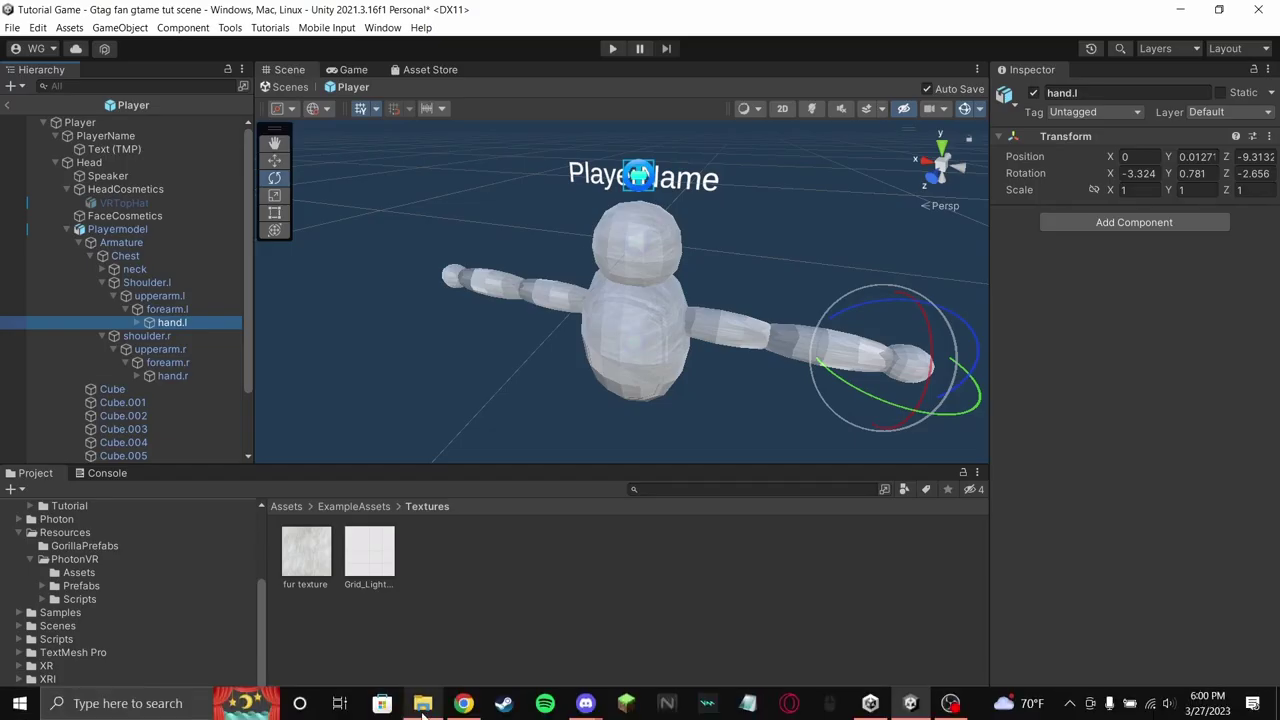
left_click(422, 703)
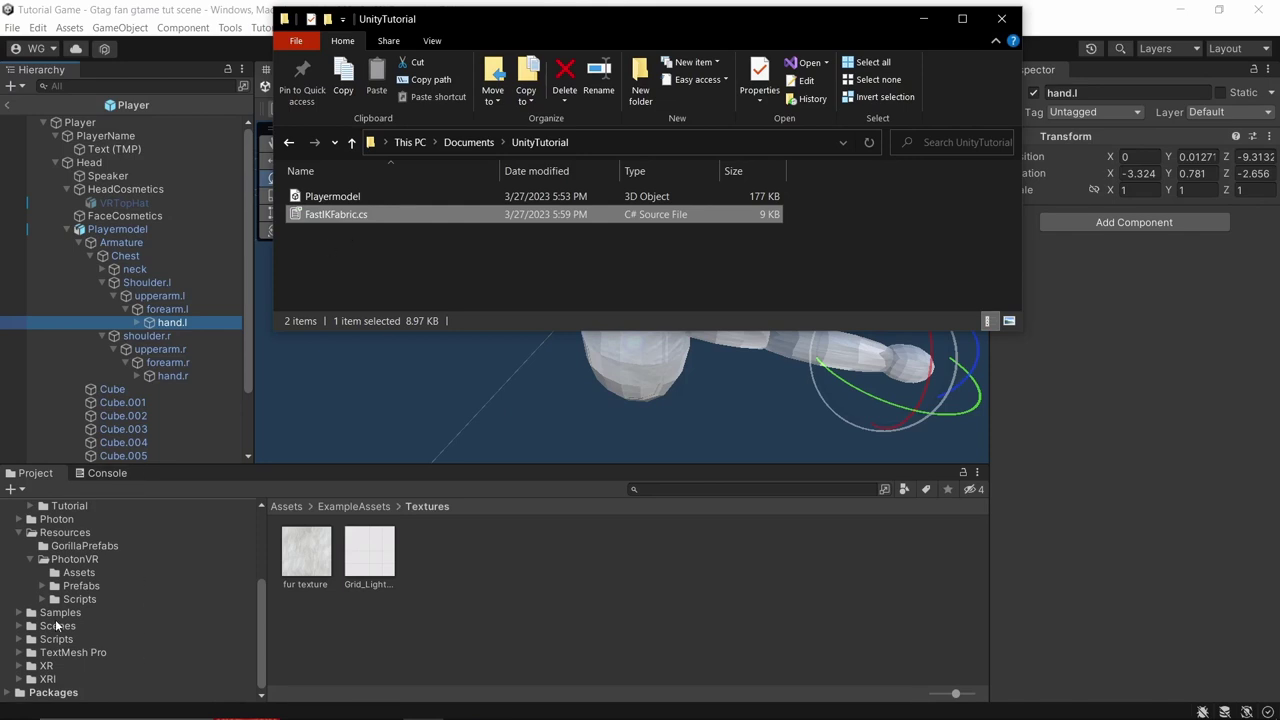
left_click(67, 652)
left_click(100, 639)
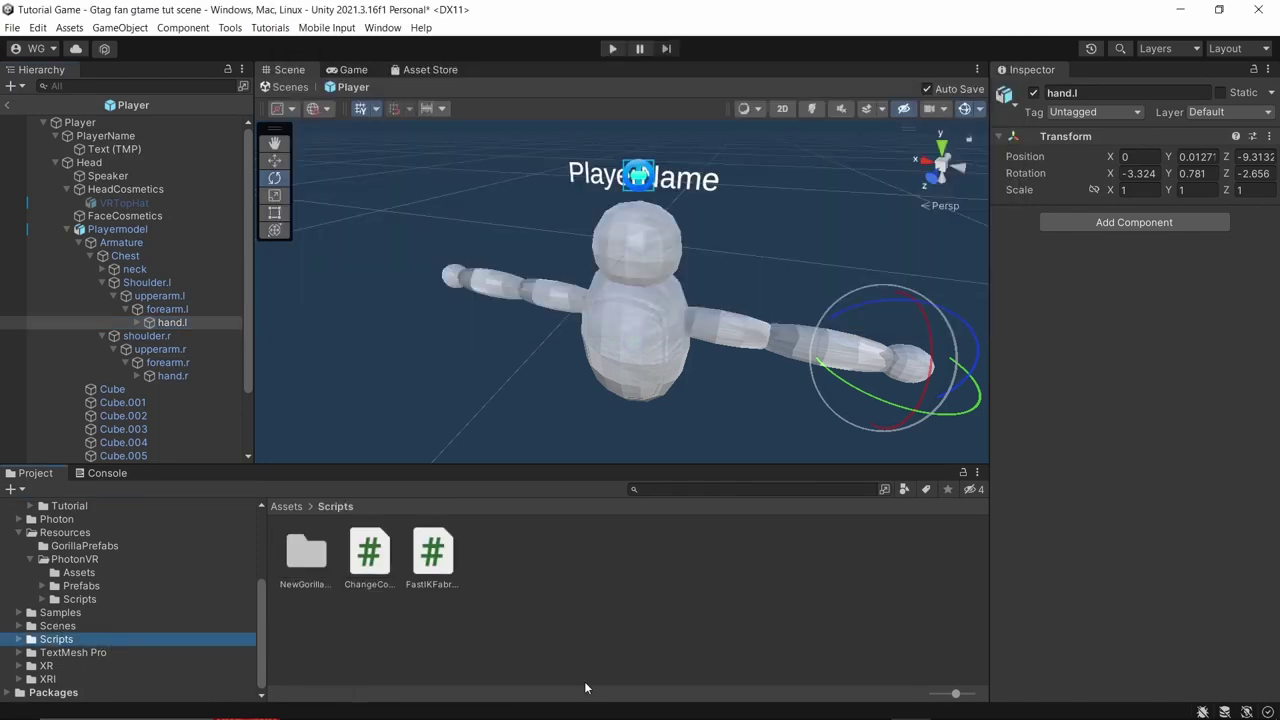
mouse_move(565, 710)
Add the FastIKFabric script as a component to the hand.l and hand.r bones.
left_click_drag(450, 543, 1110, 380)
left_click(169, 375)
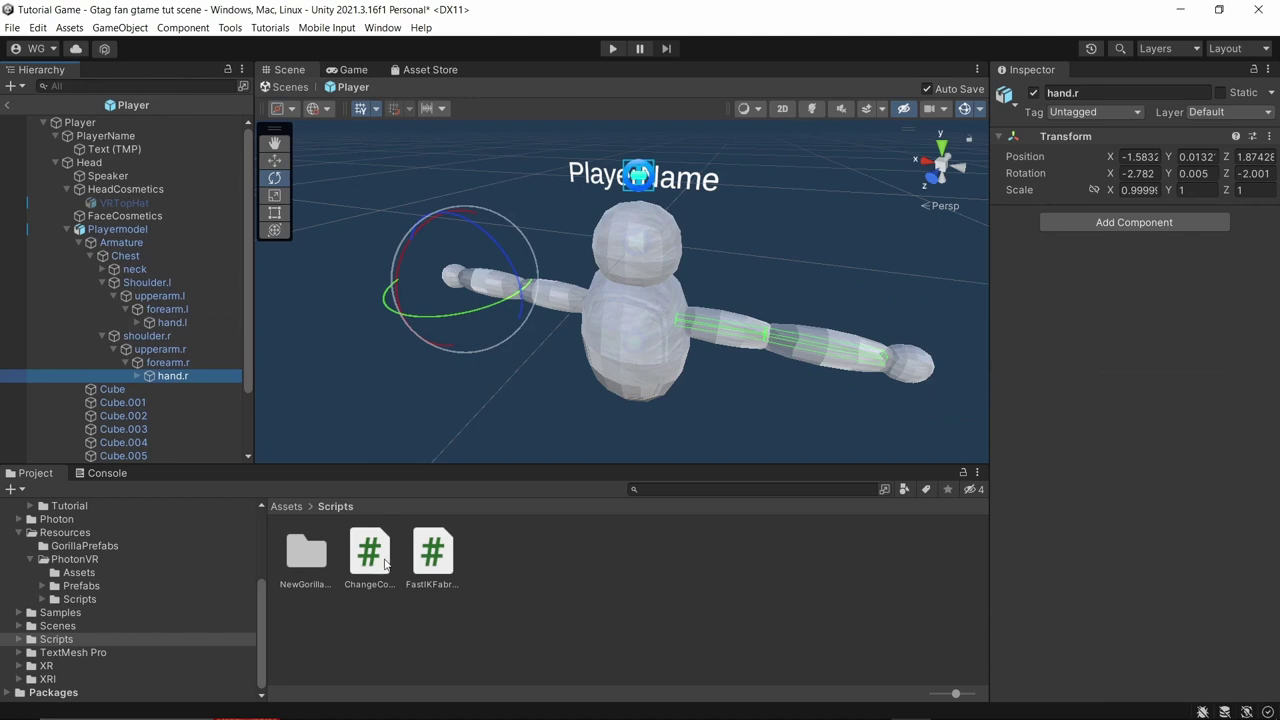
left_click_drag(423, 549, 1103, 451)
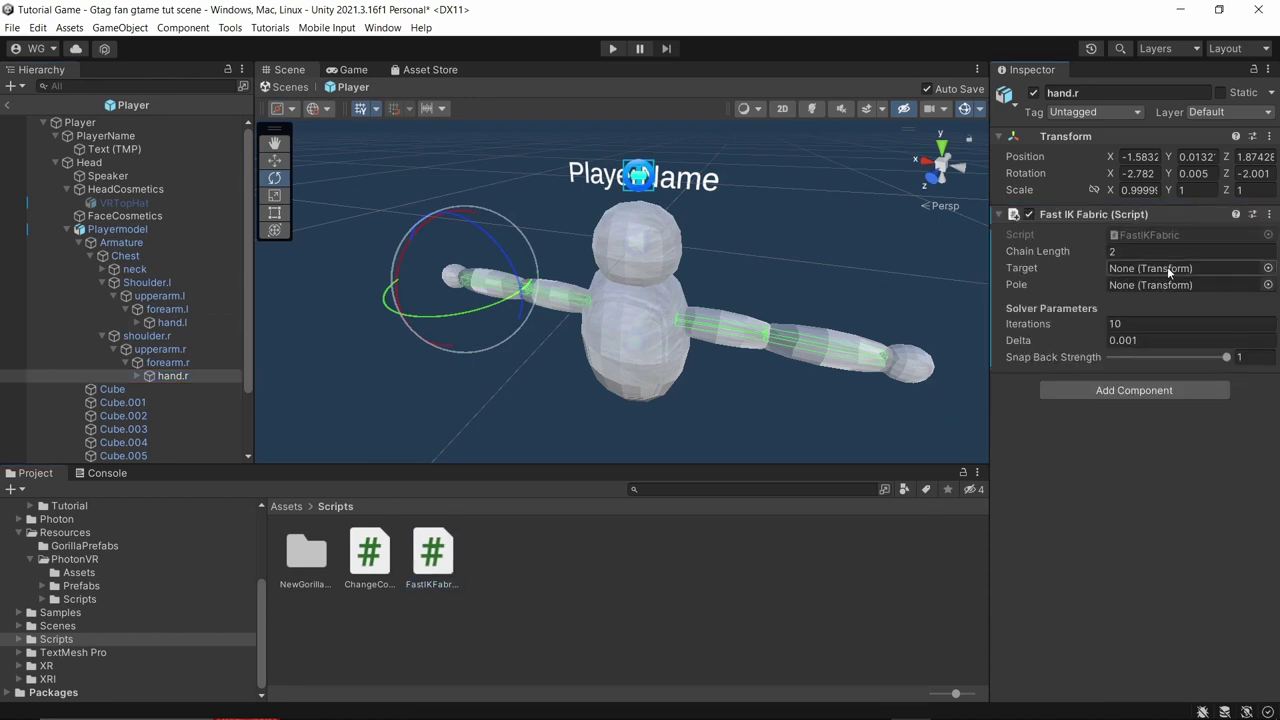
On hand.l's Fast IK Fabric component, assign LeftHand as the target and upperarm.l as the pole.
left_click(184, 324)
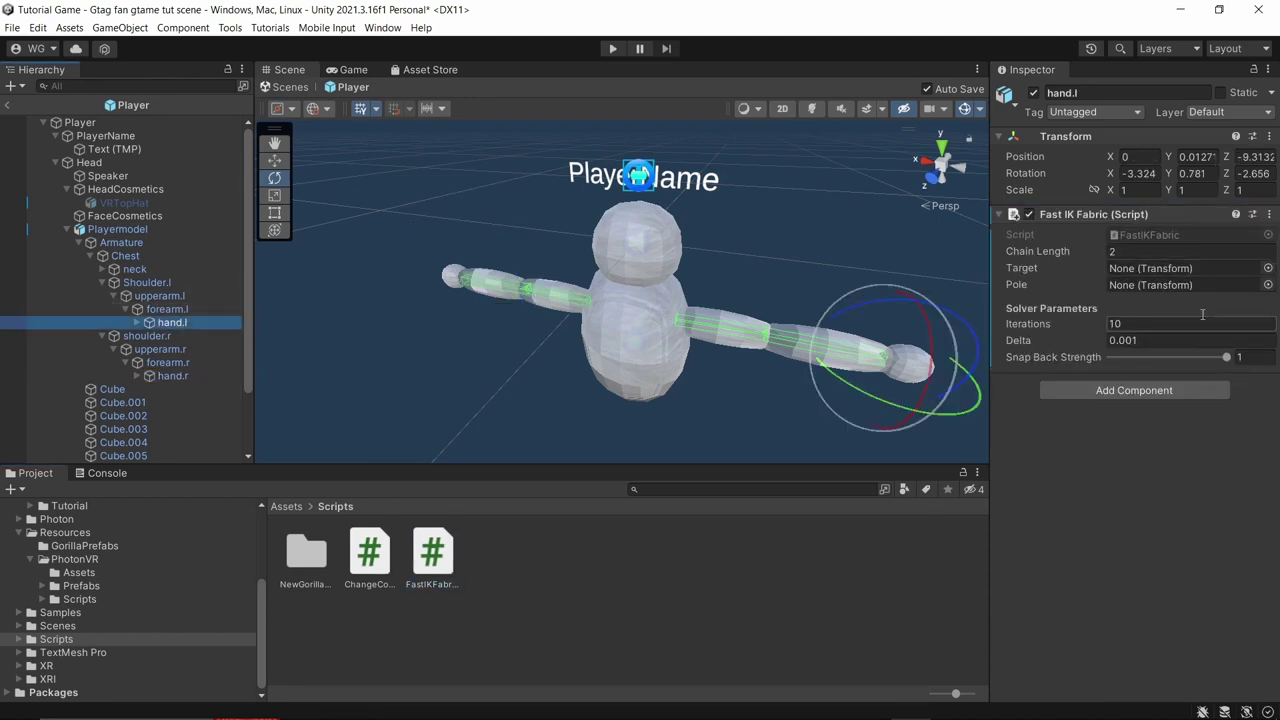
scroll(115, 447, "down", 3)
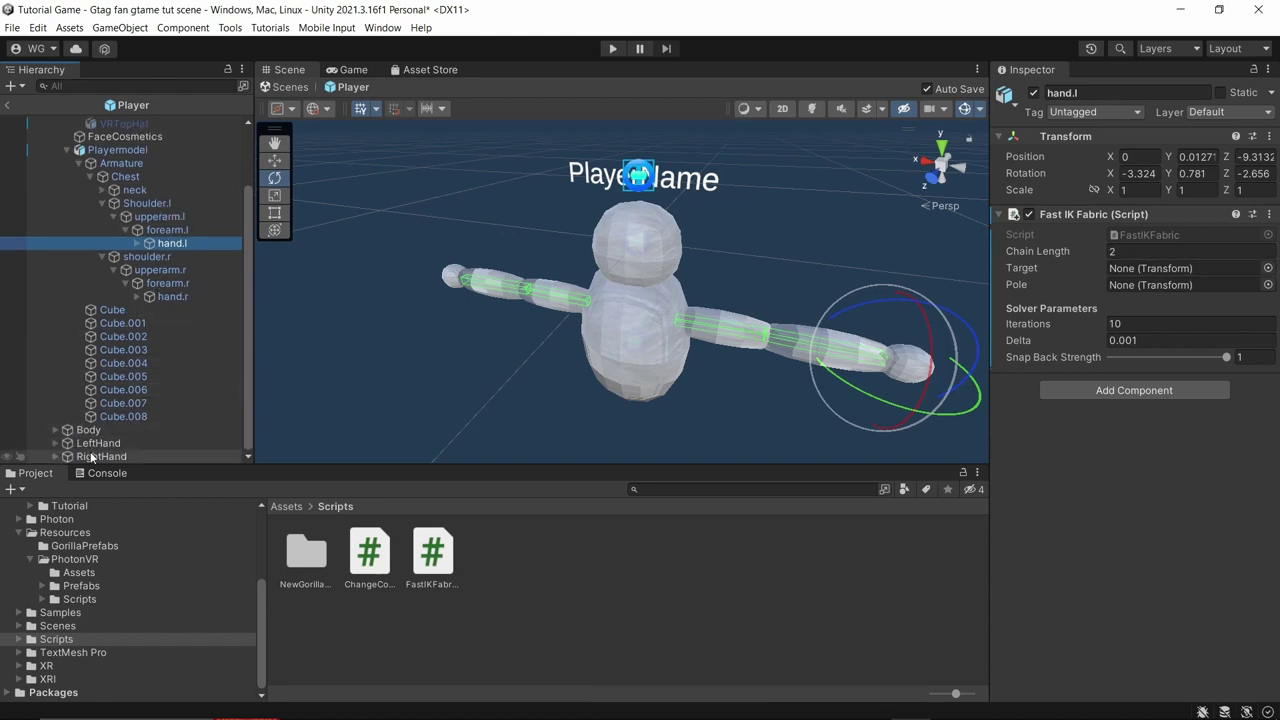
left_click_drag(112, 449, 1150, 269)
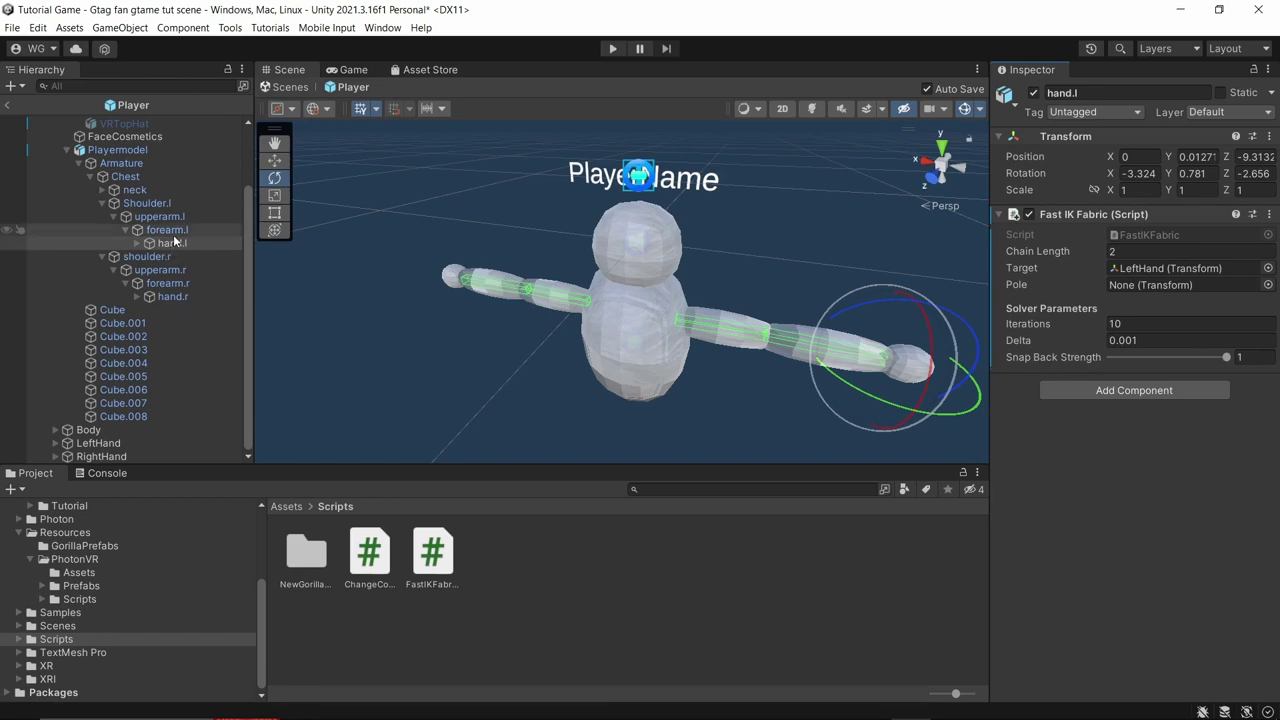
left_click_drag(158, 218, 1155, 284)
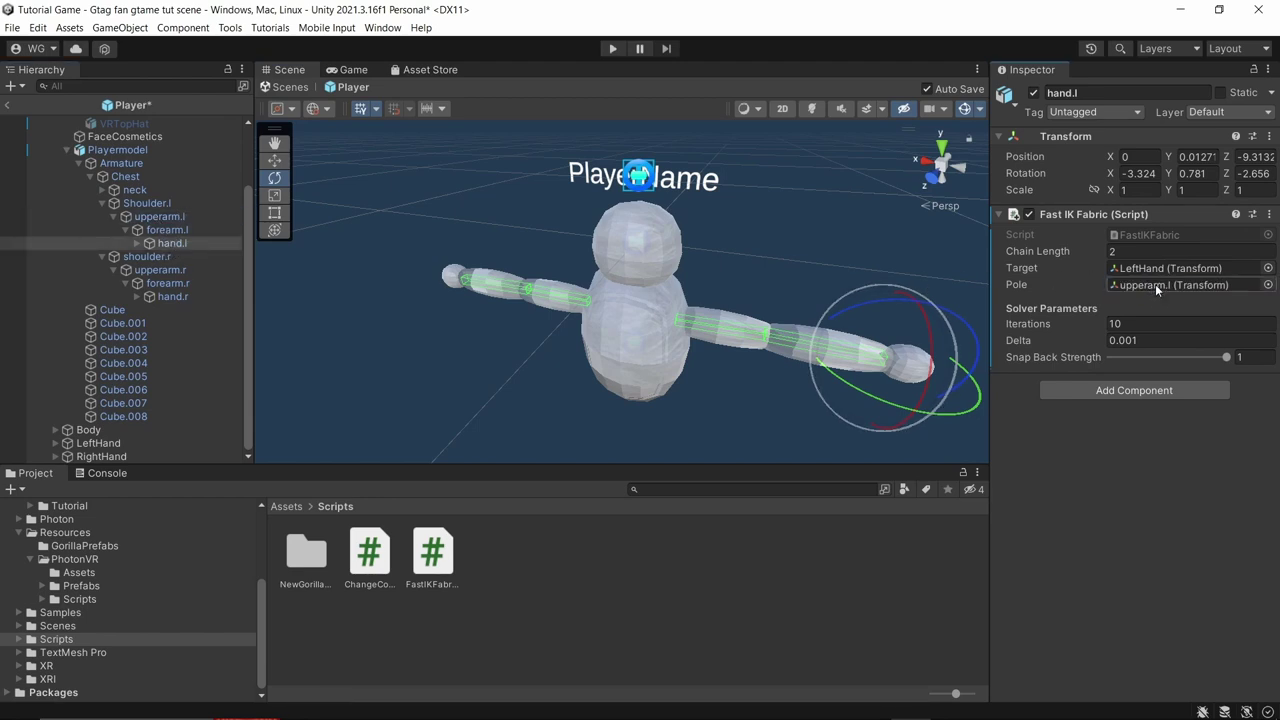
On hand.r's Fast IK Fabric component, assign RightHand as the target and upperarm.r as the pole.
left_click(205, 305)
left_click(213, 298)
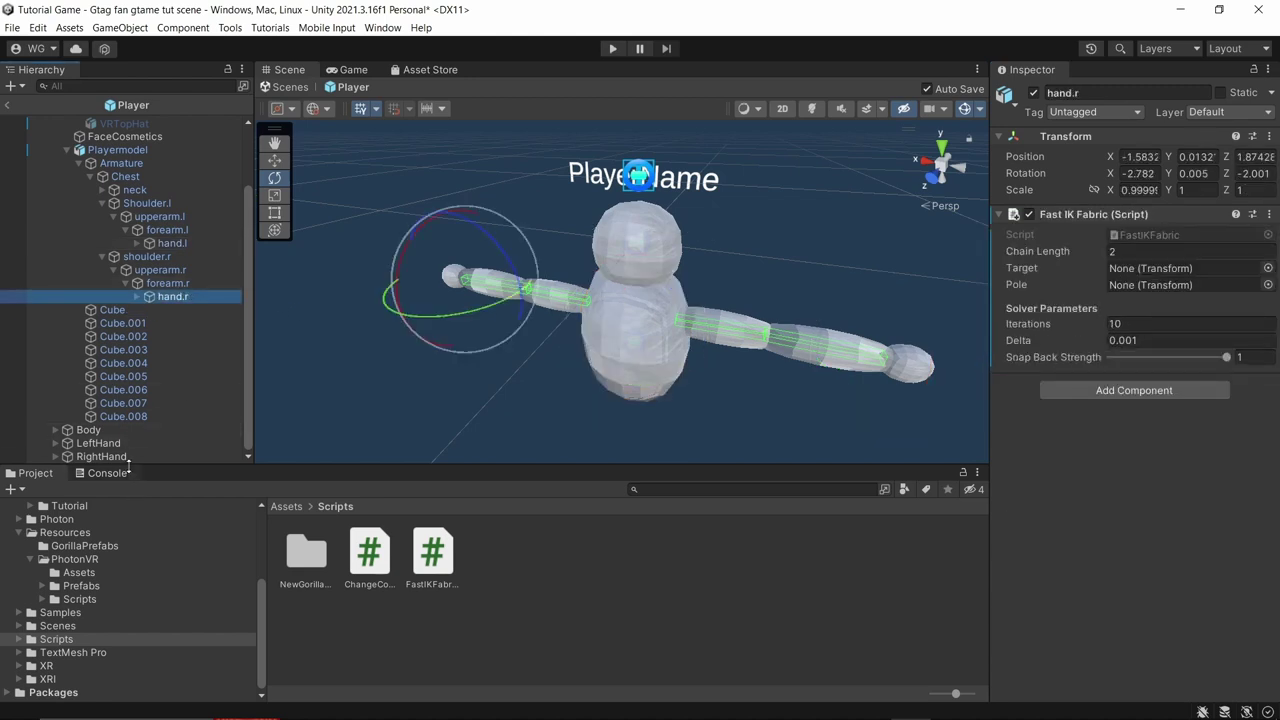
left_click_drag(128, 460, 1154, 268)
left_click_drag(156, 274, 954, 299)
left_click_drag(1147, 297, 1150, 285)
Go to the root Assets folder and leave the Player prefab to return to the main scene.
left_click(808, 553)
scroll(100, 580, "up", 10)
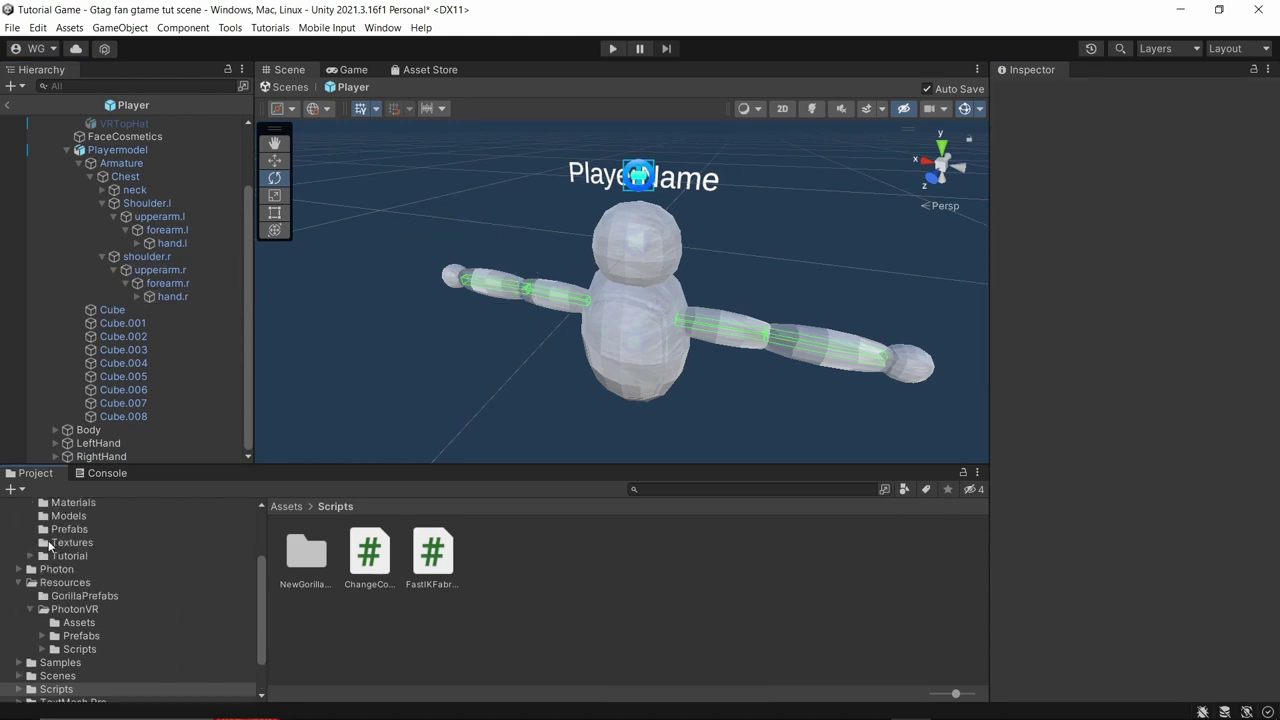
left_click(50, 570)
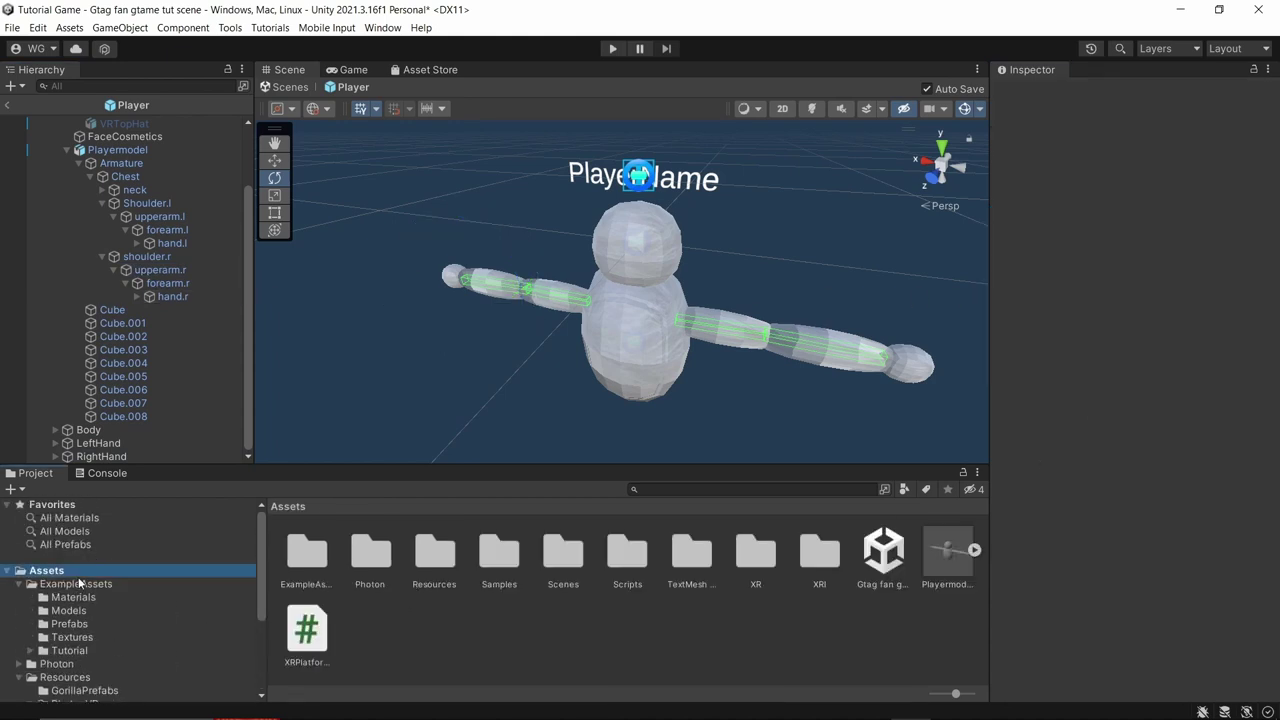
left_click(7, 104)
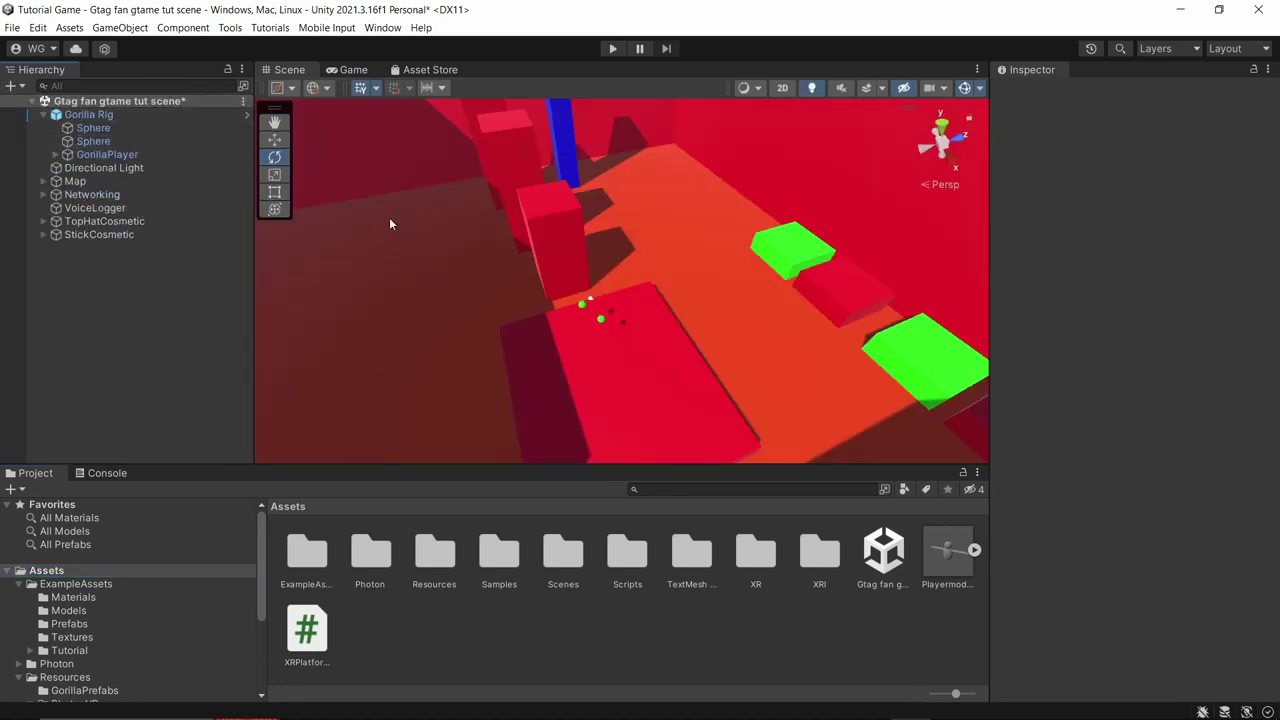
Run the scene in play mode and select the LeftHand Controller under GorillaPlayer in the Scene view.
left_click(612, 49)
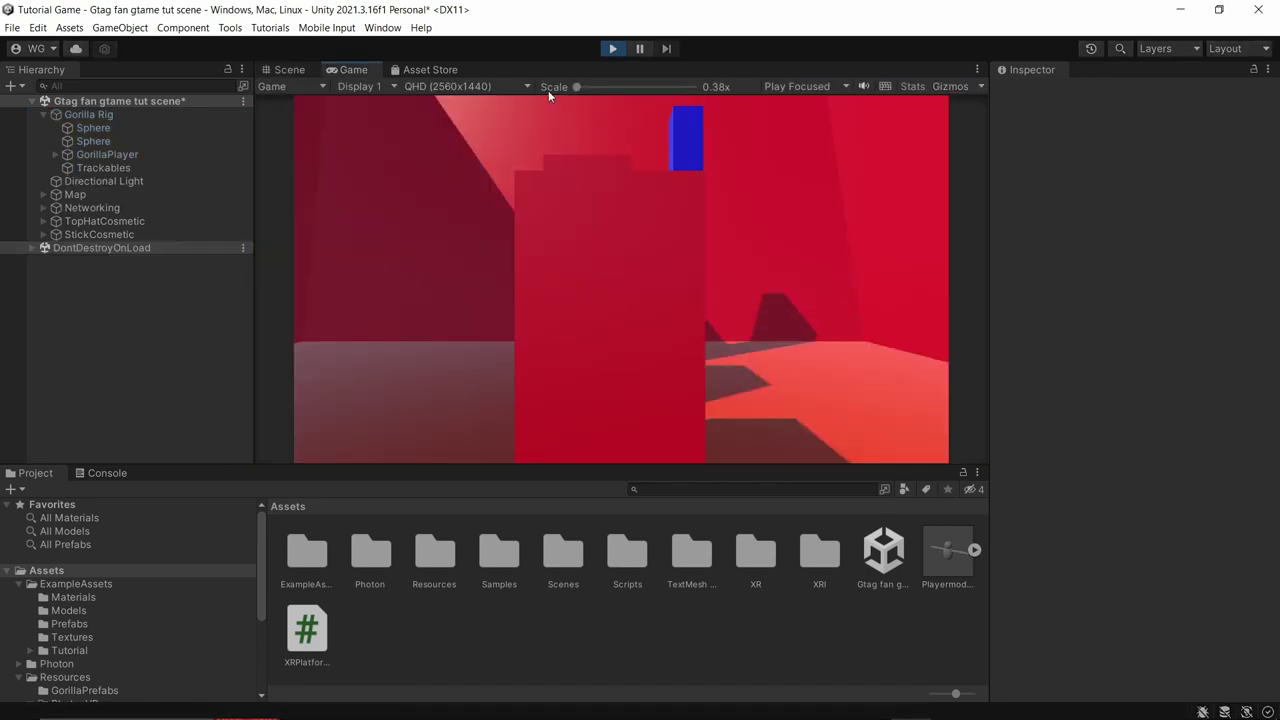
left_click(290, 70)
right_click_drag(663, 274, 917, 251)
key("w")
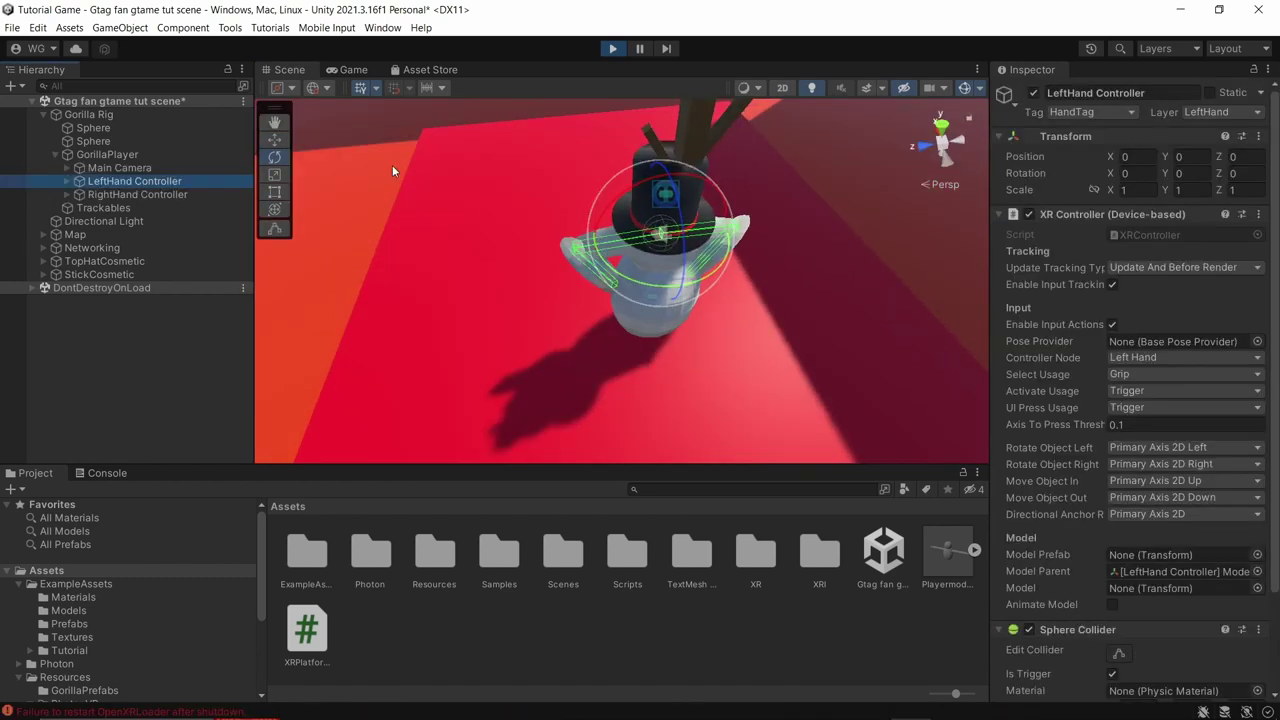
Move the LeftHand Controller around the running character, to about X -0.559, Y -0.531, Z -0.135, to test the left arm's IK.
left_click(275, 140)
left_click_drag(655, 240, 894, 287)
left_click_drag(894, 287, 756, 249, "alt")
left_click_drag(689, 201, 704, 310)
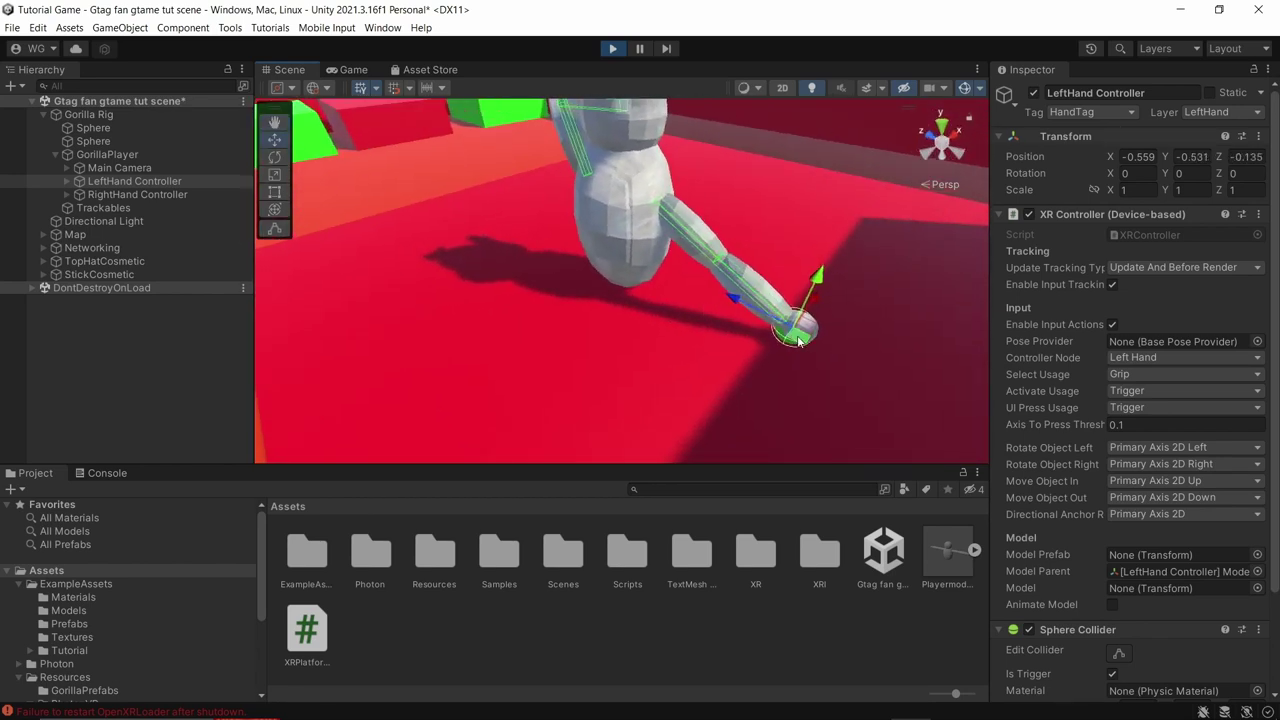
left_click_drag(797, 340, 718, 342)
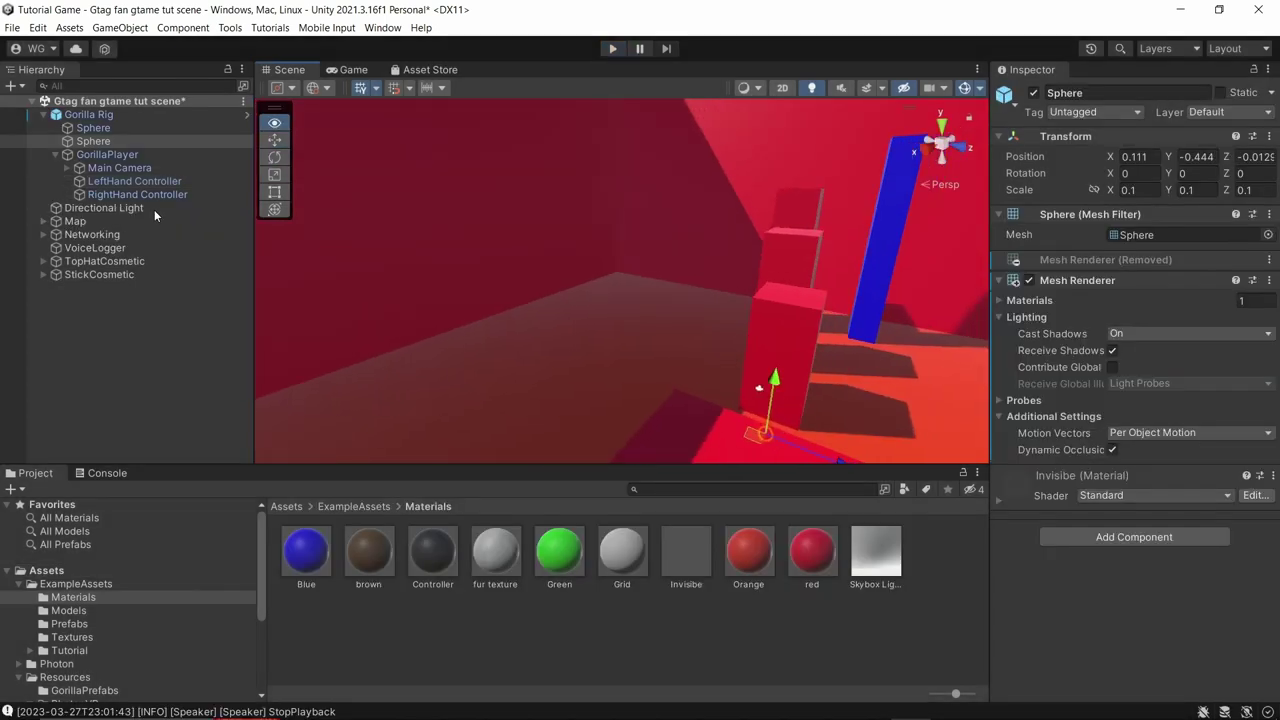
right_click_drag(154, 209, 287, 260)
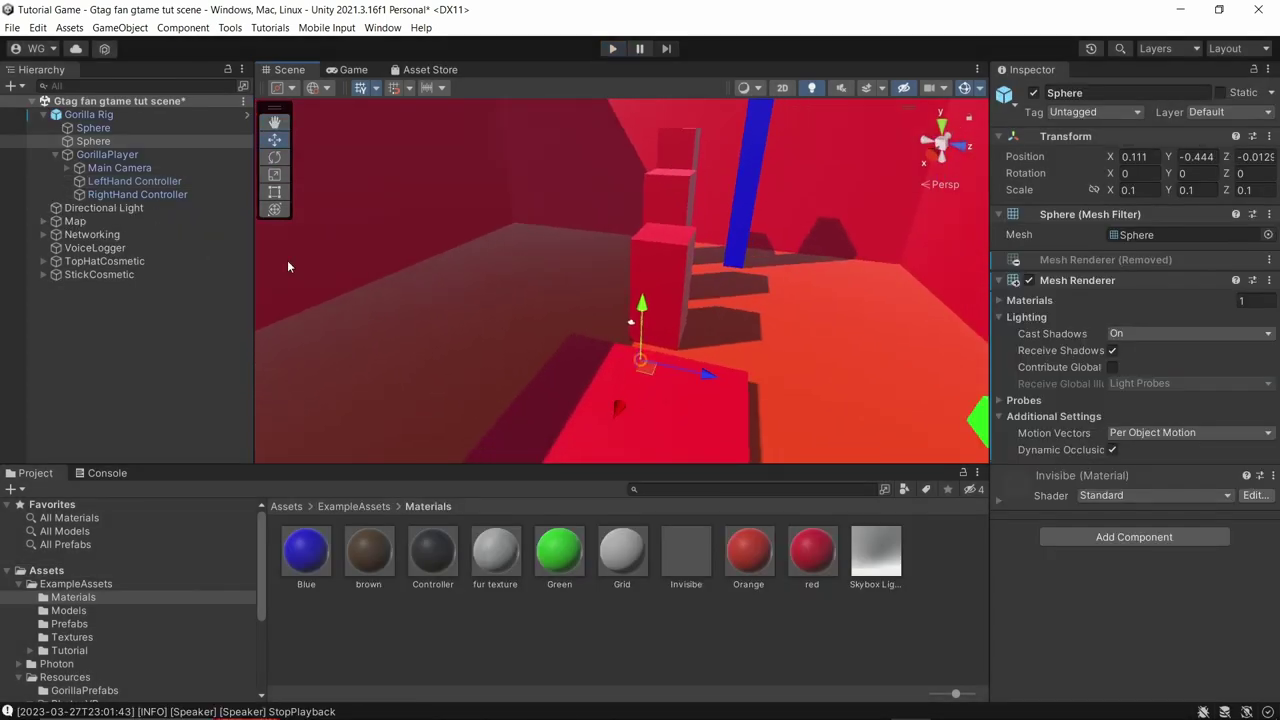